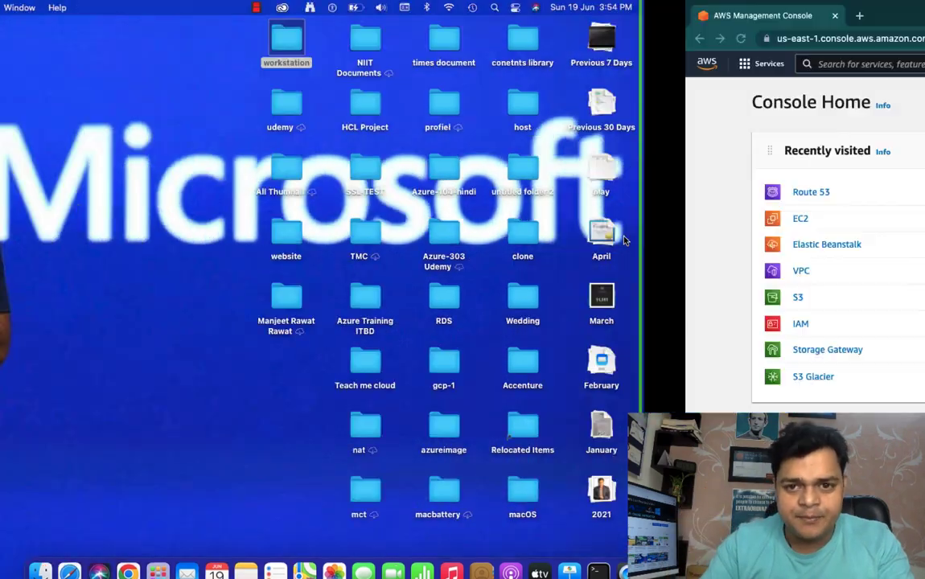
Switch to the OneNote page AWS-Route53 Setup and sketch a computer icon in green 0.5 mm ink near the page's upper middle.
{"action": "key", "text": "ctrl+Right"}
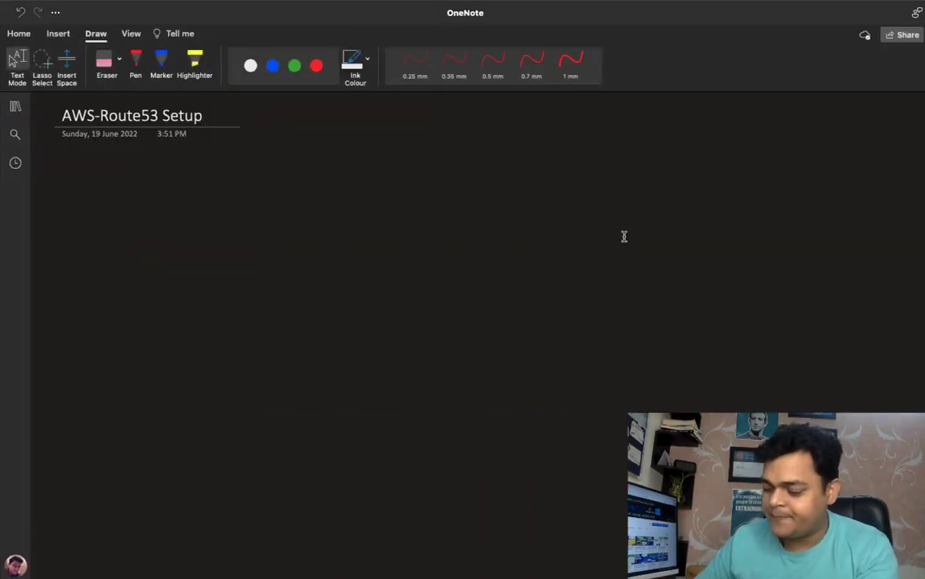
{"action": "left_click", "coordinate": [311, 67]}
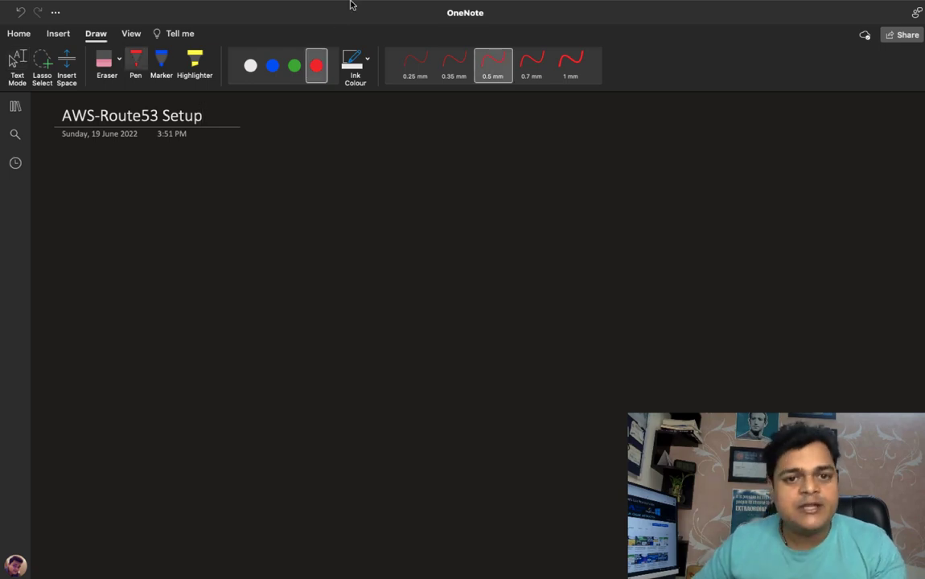
{"action": "left_click", "coordinate": [295, 67]}
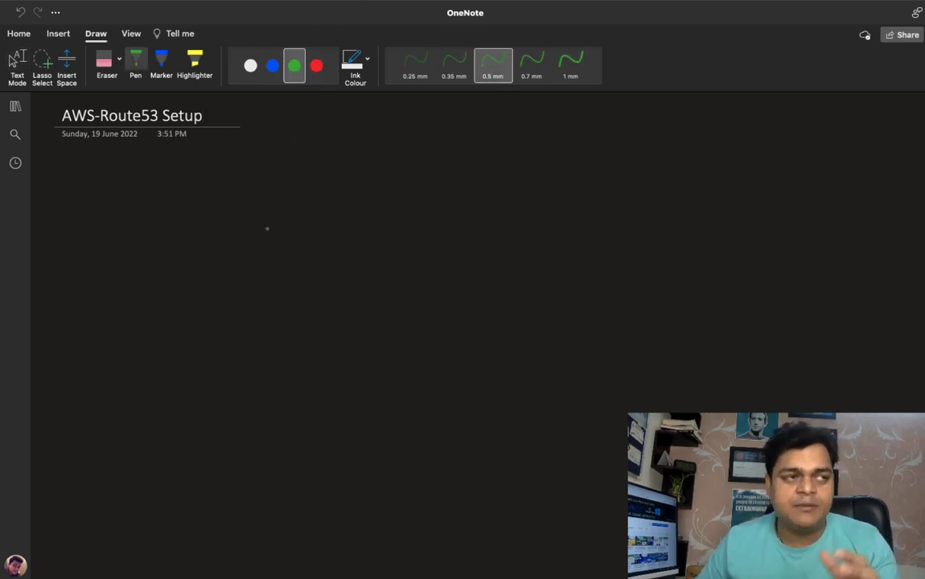
{"action": "key", "text": "Escape"}
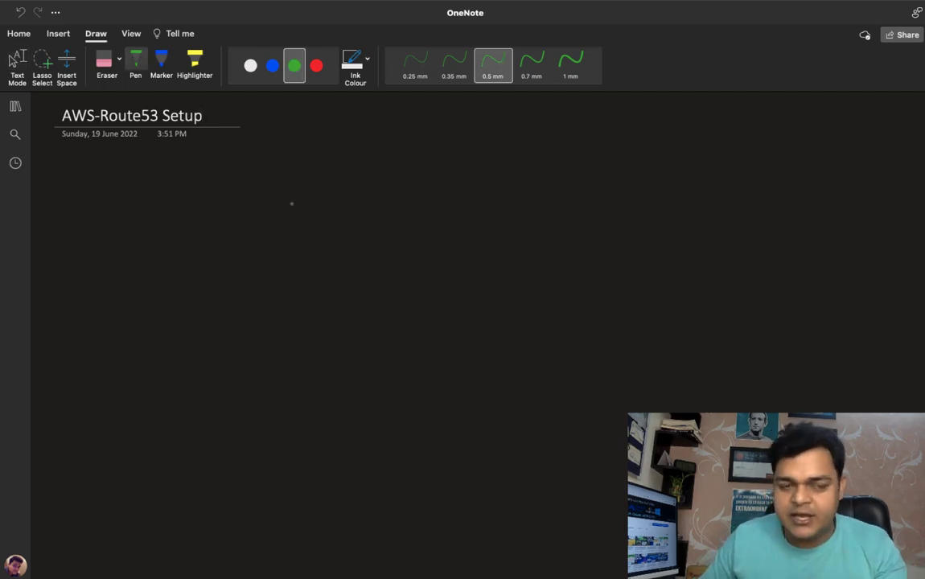
{"action": "left_click_drag", "start_coordinate": [333, 174], "coordinate": [341, 205]}
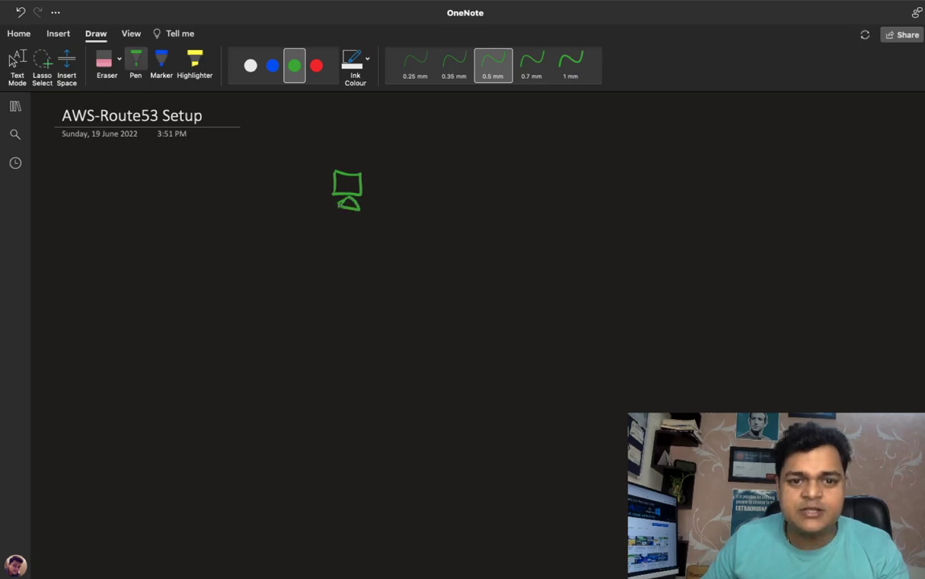
Draw a white arrow from the computer icon and handwrite ".net, wordpress. JAVA." after it.
{"action": "left_click", "coordinate": [252, 67]}
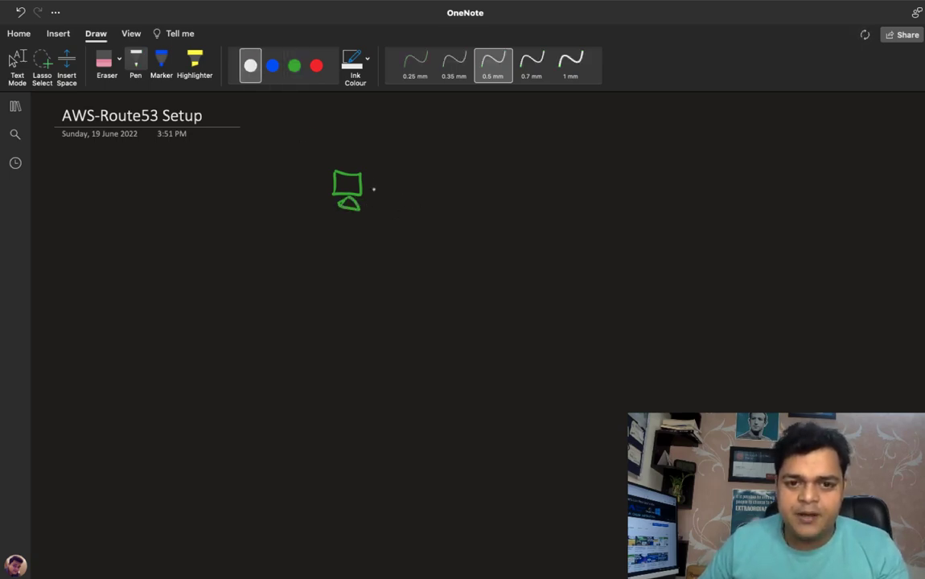
{"action": "mouse_move", "coordinate": [368, 185]}
{"action": "left_mouse_down"}
{"action": "mouse_move", "coordinate": [445, 194]}
{"action": "mouse_move", "coordinate": [454, 185]}
{"action": "mouse_move", "coordinate": [469, 199]}
{"action": "mouse_move", "coordinate": [512, 185]}
{"action": "mouse_move", "coordinate": [550, 197]}
{"action": "mouse_move", "coordinate": [585, 194]}
{"action": "left_mouse_up"}
{"action": "left_click", "coordinate": [444, 184]}
{"action": "left_click", "coordinate": [564, 187]}
{"action": "mouse_move", "coordinate": [593, 189]}
{"action": "left_mouse_down"}
{"action": "mouse_move", "coordinate": [586, 195]}
{"action": "mouse_move", "coordinate": [627, 204]}
{"action": "left_mouse_up"}
{"action": "mouse_move", "coordinate": [652, 188]}
{"action": "left_mouse_down"}
{"action": "mouse_move", "coordinate": [645, 205]}
{"action": "mouse_move", "coordinate": [661, 205]}
{"action": "left_mouse_up"}
{"action": "mouse_move", "coordinate": [648, 198]}
{"action": "left_mouse_down"}
{"action": "mouse_move", "coordinate": [685, 190]}
{"action": "mouse_move", "coordinate": [711, 205]}
{"action": "mouse_move", "coordinate": [709, 197]}
{"action": "left_mouse_up"}
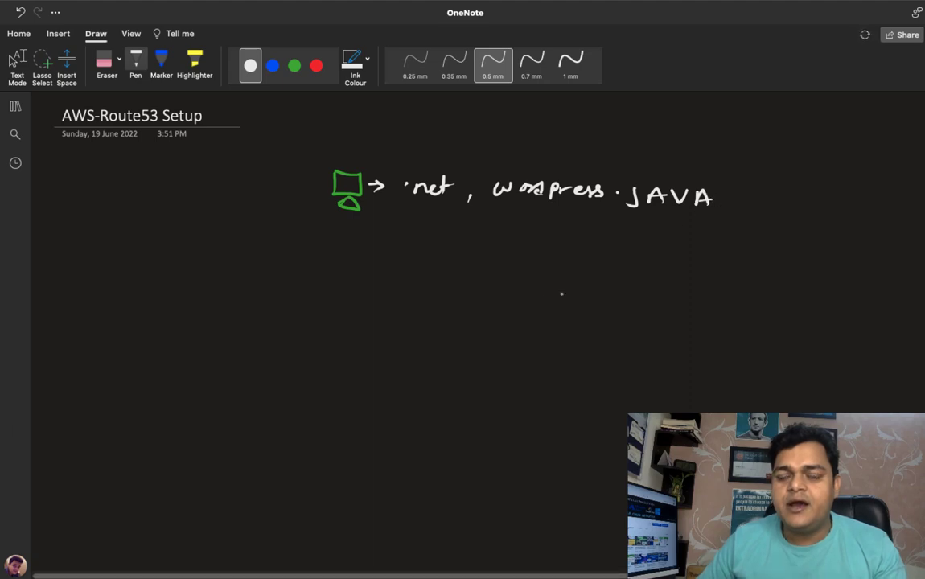
{"action": "key", "text": "Escape"}
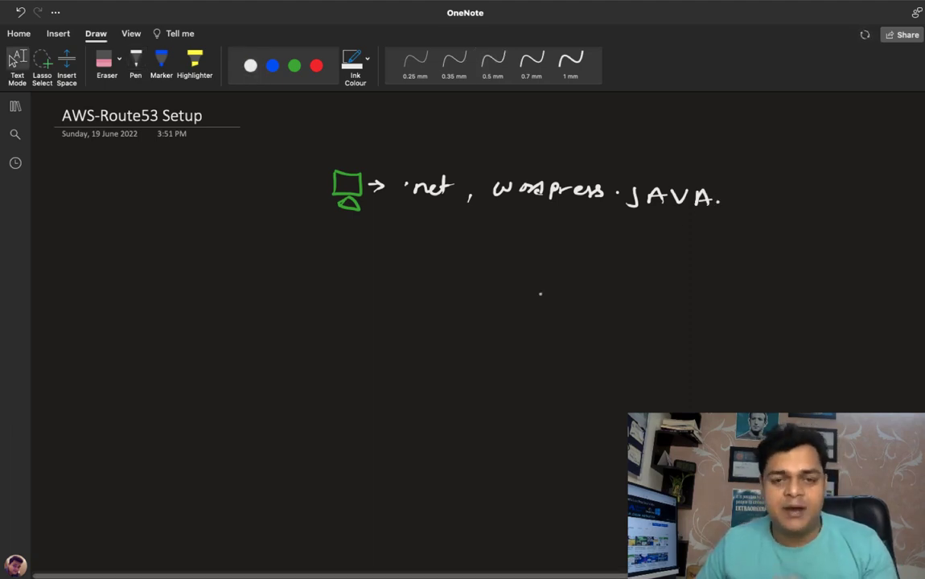
Number the computer row with a circled 1 and handwrite circled item 2, "Domain Name", below it in white.
{"action": "left_click", "coordinate": [135, 63]}
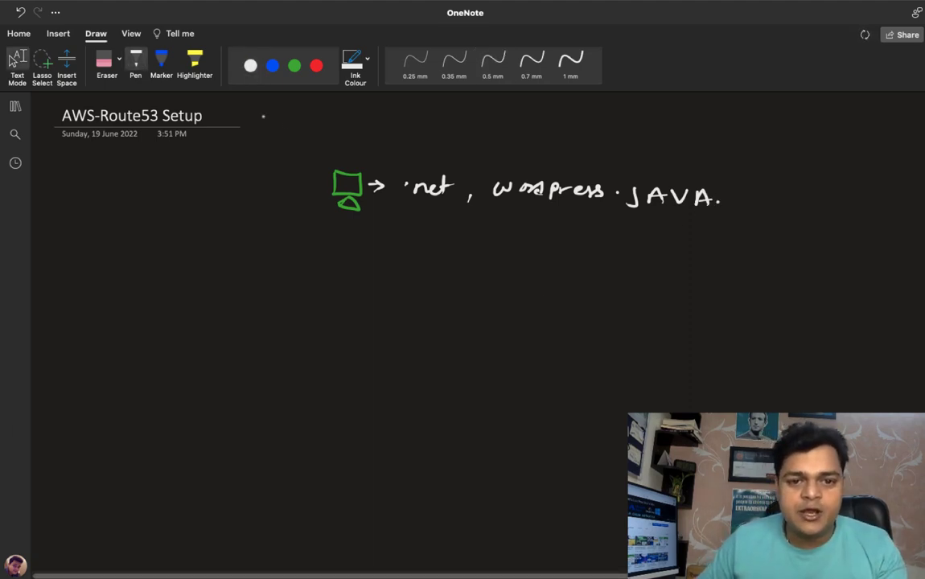
{"action": "mouse_move", "coordinate": [283, 191]}
{"action": "left_mouse_down"}
{"action": "mouse_move", "coordinate": [283, 201]}
{"action": "mouse_move", "coordinate": [285, 186]}
{"action": "left_mouse_up"}
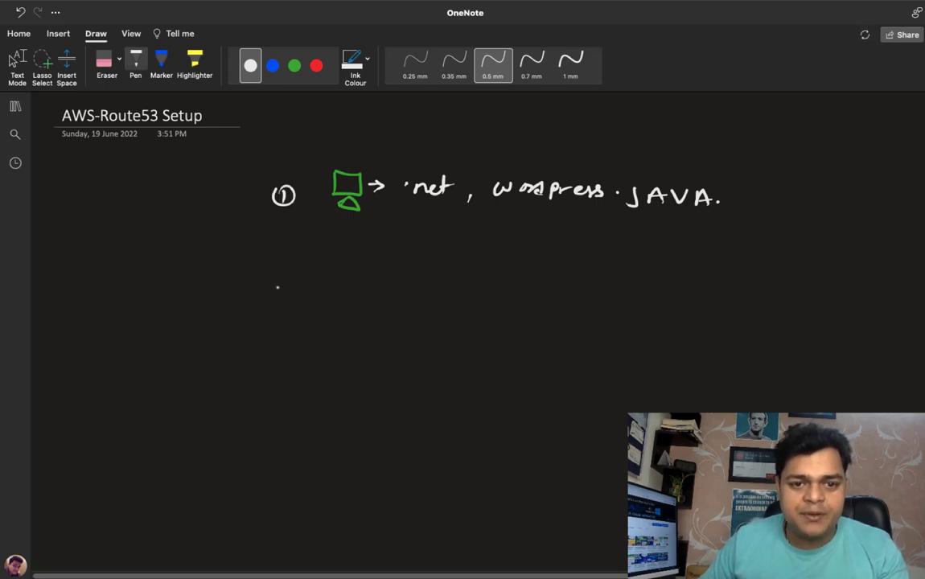
{"action": "left_click_drag", "start_coordinate": [279, 262], "coordinate": [295, 278]}
{"action": "mouse_move", "coordinate": [285, 256]}
{"action": "left_mouse_down"}
{"action": "mouse_move", "coordinate": [276, 274]}
{"action": "mouse_move", "coordinate": [286, 256]}
{"action": "left_mouse_up"}
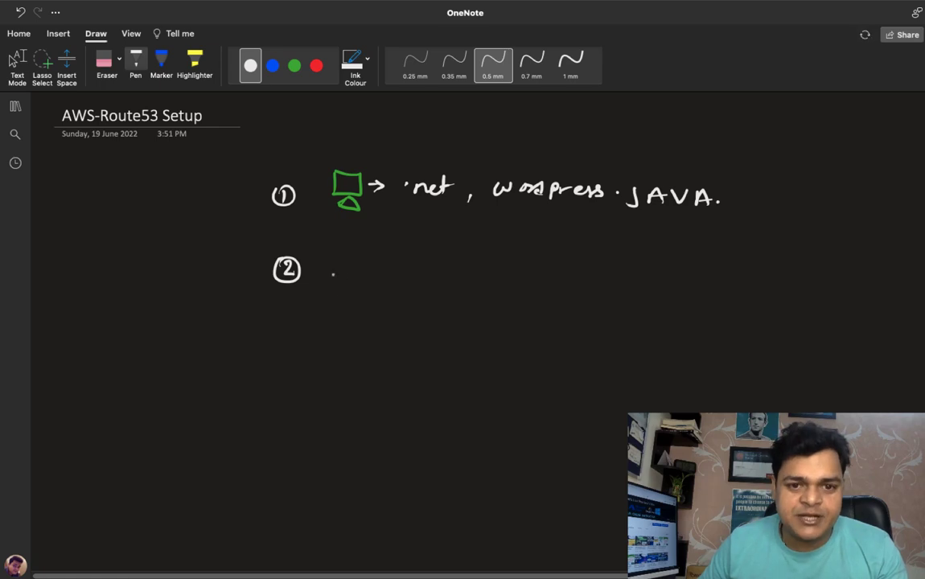
{"action": "left_click_drag", "start_coordinate": [353, 259], "coordinate": [354, 276]}
{"action": "mouse_move", "coordinate": [354, 259]}
{"action": "left_mouse_down"}
{"action": "mouse_move", "coordinate": [356, 276]}
{"action": "mouse_move", "coordinate": [385, 268]}
{"action": "mouse_move", "coordinate": [575, 281]}
{"action": "left_mouse_up"}
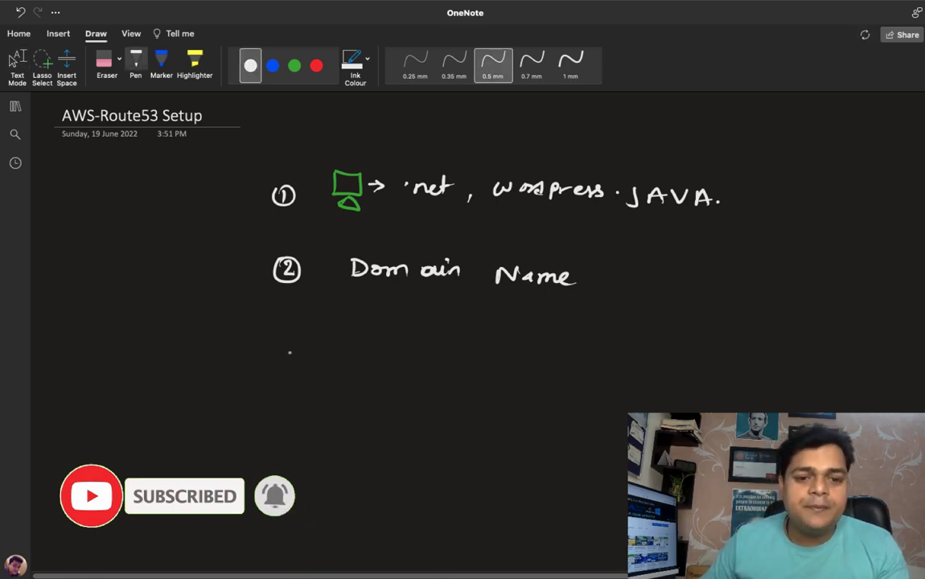
Handwrite circled item 3, "Hosting", in white below Domain Name.
{"action": "left_click_drag", "start_coordinate": [287, 334], "coordinate": [288, 350]}
{"action": "mouse_move", "coordinate": [294, 326]}
{"action": "left_mouse_down"}
{"action": "mouse_move", "coordinate": [279, 352]}
{"action": "mouse_move", "coordinate": [294, 327]}
{"action": "left_mouse_up"}
{"action": "mouse_move", "coordinate": [352, 332]}
{"action": "left_mouse_down"}
{"action": "mouse_move", "coordinate": [352, 353]}
{"action": "mouse_move", "coordinate": [365, 342]}
{"action": "left_mouse_up"}
{"action": "mouse_move", "coordinate": [365, 332]}
{"action": "left_mouse_down"}
{"action": "mouse_move", "coordinate": [365, 352]}
{"action": "mouse_move", "coordinate": [374, 342]}
{"action": "mouse_move", "coordinate": [387, 350]}
{"action": "left_mouse_up"}
{"action": "mouse_move", "coordinate": [404, 334]}
{"action": "left_mouse_down"}
{"action": "mouse_move", "coordinate": [405, 348]}
{"action": "mouse_move", "coordinate": [411, 338]}
{"action": "mouse_move", "coordinate": [460, 372]}
{"action": "left_mouse_up"}
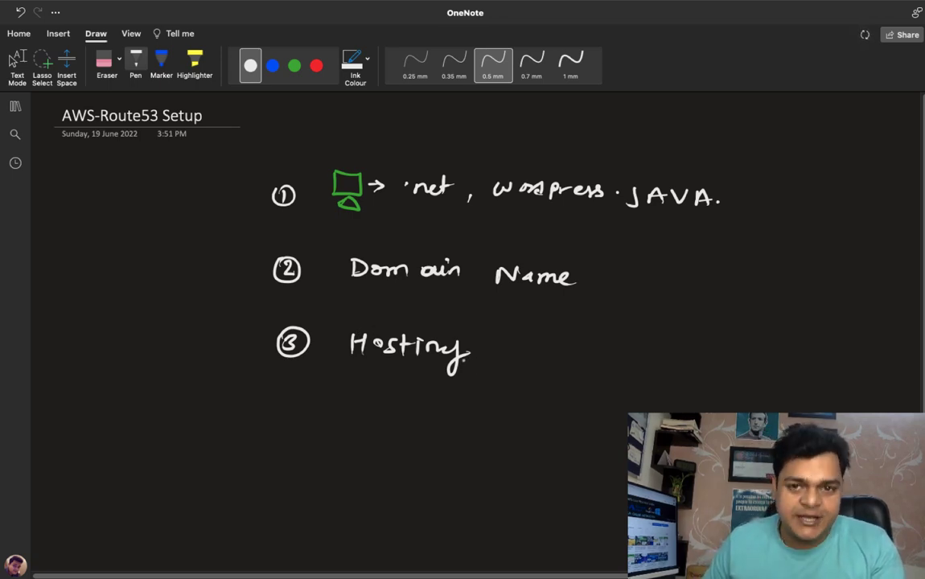
Handwrite "Provider" with an arrow in green below the numbered items and add "1- Godaddy.com" beside it in red.
{"action": "left_click", "coordinate": [295, 65]}
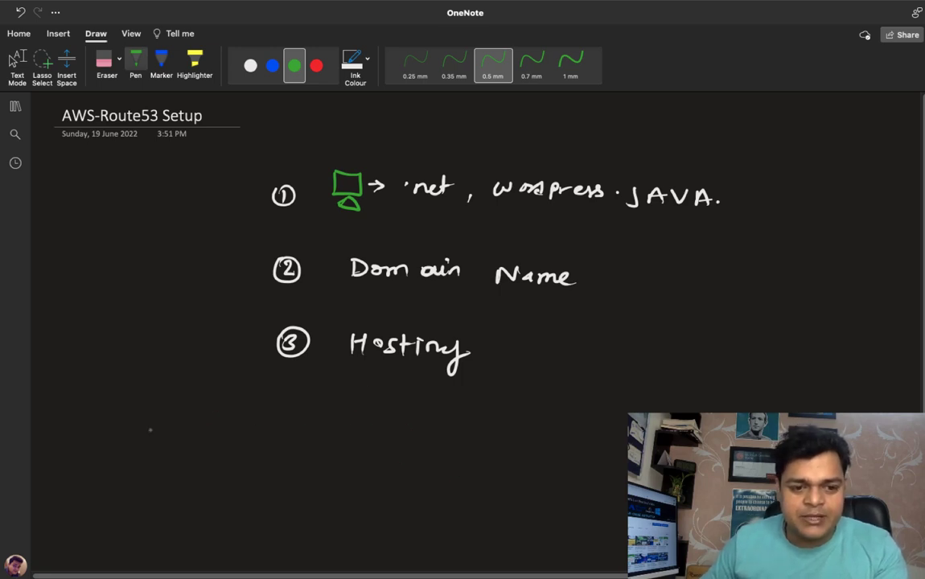
{"action": "mouse_move", "coordinate": [131, 414]}
{"action": "left_mouse_down"}
{"action": "mouse_move", "coordinate": [129, 438]}
{"action": "mouse_move", "coordinate": [182, 426]}
{"action": "mouse_move", "coordinate": [273, 432]}
{"action": "left_mouse_up"}
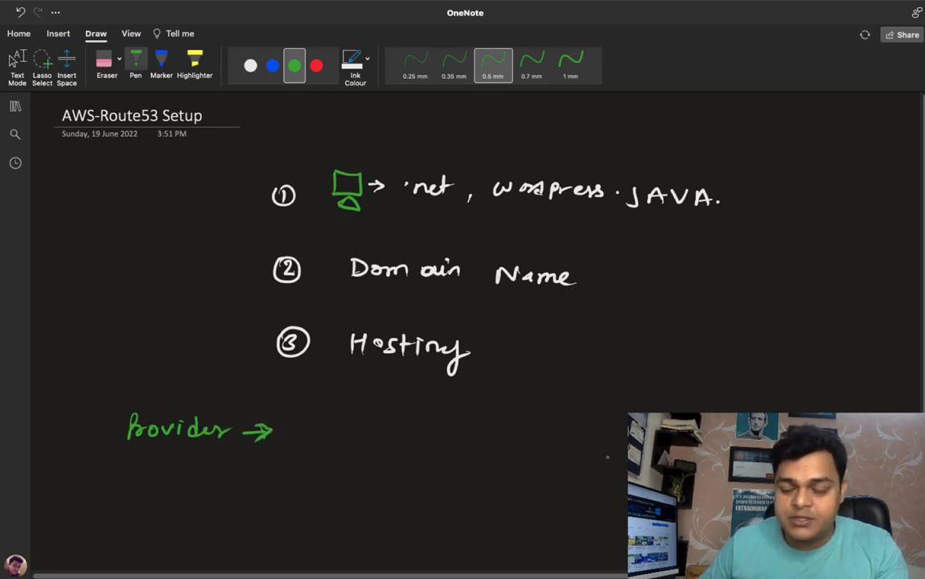
{"action": "scroll", "coordinate": [440, 241], "scroll_direction": "down", "scroll_amount": 1}
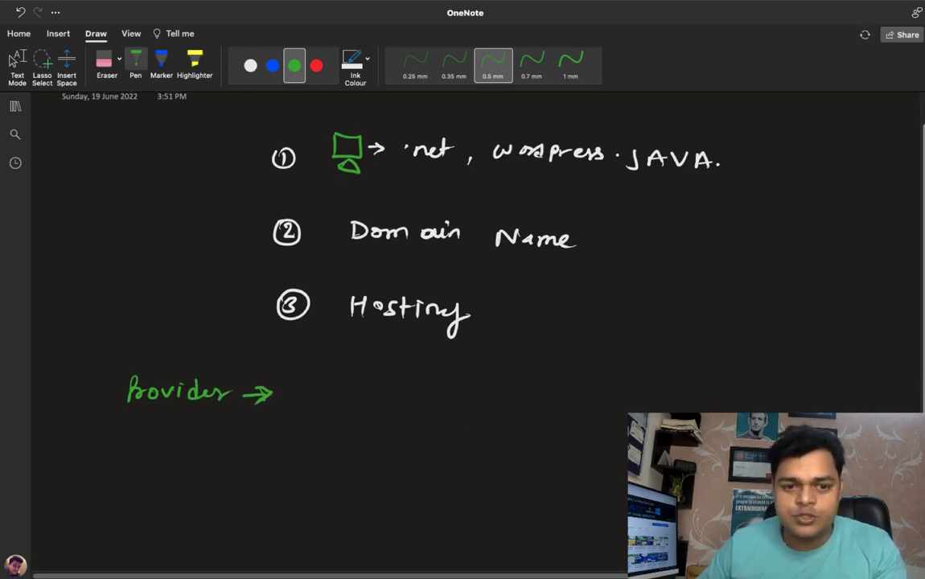
{"action": "left_click", "coordinate": [316, 65]}
{"action": "mouse_move", "coordinate": [317, 394]}
{"action": "left_mouse_down"}
{"action": "mouse_move", "coordinate": [315, 414]}
{"action": "mouse_move", "coordinate": [329, 403]}
{"action": "left_mouse_up"}
{"action": "mouse_move", "coordinate": [359, 396]}
{"action": "left_mouse_down"}
{"action": "mouse_move", "coordinate": [357, 407]}
{"action": "mouse_move", "coordinate": [386, 392]}
{"action": "mouse_move", "coordinate": [391, 412]}
{"action": "mouse_move", "coordinate": [417, 413]}
{"action": "left_mouse_up"}
{"action": "mouse_move", "coordinate": [420, 400]}
{"action": "left_mouse_down"}
{"action": "mouse_move", "coordinate": [428, 427]}
{"action": "mouse_move", "coordinate": [487, 407]}
{"action": "mouse_move", "coordinate": [520, 415]}
{"action": "left_mouse_up"}
Add "2- Hostgator" and "3- Blue host" in red under the Godaddy.com entry.
{"action": "mouse_move", "coordinate": [309, 438]}
{"action": "left_mouse_down"}
{"action": "mouse_move", "coordinate": [320, 452]}
{"action": "mouse_move", "coordinate": [366, 458]}
{"action": "left_mouse_up"}
{"action": "left_click_drag", "start_coordinate": [366, 450], "coordinate": [378, 443]}
{"action": "mouse_move", "coordinate": [378, 443]}
{"action": "left_mouse_down"}
{"action": "mouse_move", "coordinate": [377, 458]}
{"action": "mouse_move", "coordinate": [419, 457]}
{"action": "mouse_move", "coordinate": [424, 447]}
{"action": "mouse_move", "coordinate": [433, 474]}
{"action": "mouse_move", "coordinate": [445, 458]}
{"action": "mouse_move", "coordinate": [449, 466]}
{"action": "mouse_move", "coordinate": [476, 452]}
{"action": "left_mouse_up"}
{"action": "left_click_drag", "start_coordinate": [476, 449], "coordinate": [490, 452]}
{"action": "left_click", "coordinate": [502, 453]}
{"action": "left_click_drag", "start_coordinate": [308, 478], "coordinate": [308, 492]}
{"action": "mouse_move", "coordinate": [325, 486]}
{"action": "left_mouse_down"}
{"action": "mouse_move", "coordinate": [371, 499]}
{"action": "mouse_move", "coordinate": [428, 497]}
{"action": "left_mouse_up"}
{"action": "mouse_move", "coordinate": [447, 482]}
{"action": "left_mouse_down"}
{"action": "mouse_move", "coordinate": [446, 500]}
{"action": "mouse_move", "coordinate": [469, 489]}
{"action": "left_mouse_up"}
{"action": "mouse_move", "coordinate": [485, 486]}
{"action": "left_mouse_down"}
{"action": "mouse_move", "coordinate": [478, 498]}
{"action": "mouse_move", "coordinate": [502, 490]}
{"action": "left_mouse_up"}
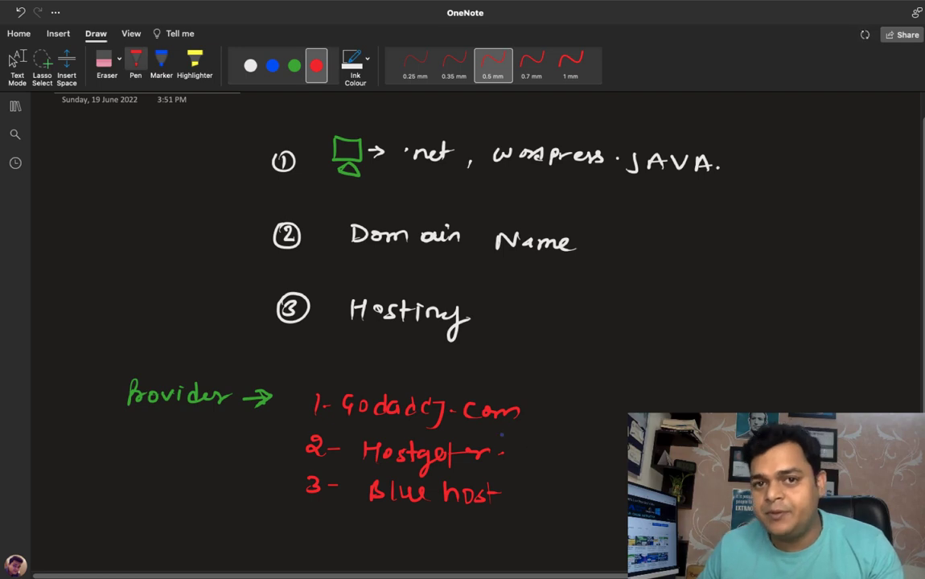
Draw a green brace after the three providers and handwrite the price range 5000/Year, arrow down, 25000/Year beside it.
{"action": "left_click", "coordinate": [295, 65]}
{"action": "mouse_move", "coordinate": [549, 399]}
{"action": "left_mouse_down"}
{"action": "mouse_move", "coordinate": [574, 439]}
{"action": "mouse_move", "coordinate": [550, 524]}
{"action": "left_mouse_up"}
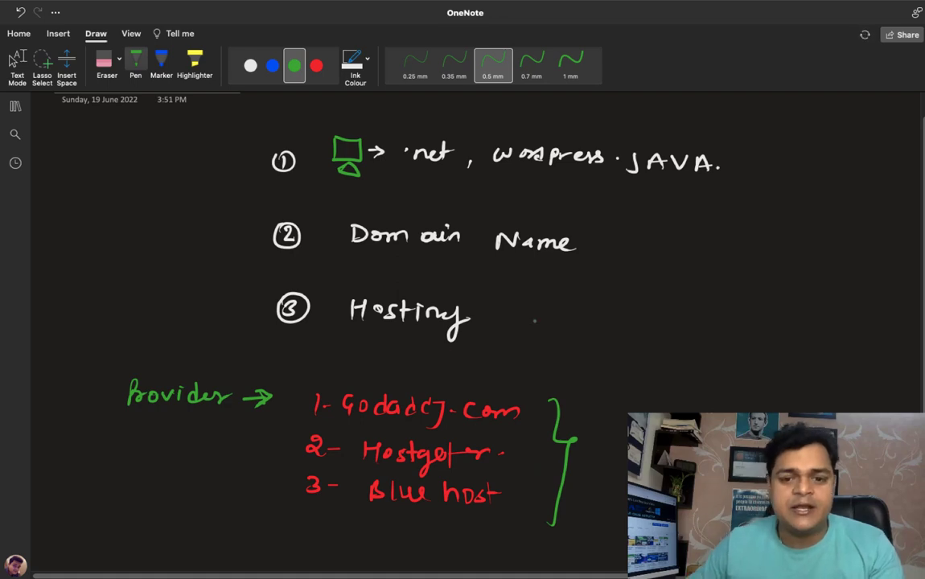
{"action": "mouse_move", "coordinate": [664, 389]}
{"action": "left_mouse_down"}
{"action": "mouse_move", "coordinate": [675, 388]}
{"action": "mouse_move", "coordinate": [663, 408]}
{"action": "mouse_move", "coordinate": [684, 392]}
{"action": "mouse_move", "coordinate": [708, 394]}
{"action": "mouse_move", "coordinate": [698, 396]}
{"action": "left_mouse_up"}
{"action": "mouse_move", "coordinate": [712, 392]}
{"action": "left_mouse_down"}
{"action": "mouse_move", "coordinate": [732, 409]}
{"action": "mouse_move", "coordinate": [750, 402]}
{"action": "left_mouse_up"}
{"action": "left_click", "coordinate": [743, 396]}
{"action": "left_click", "coordinate": [743, 404]}
{"action": "key", "text": "ctrl+z"}
{"action": "left_click", "coordinate": [766, 398]}
{"action": "mouse_move", "coordinate": [756, 391]}
{"action": "left_mouse_down"}
{"action": "mouse_move", "coordinate": [748, 408]}
{"action": "mouse_move", "coordinate": [809, 391]}
{"action": "left_mouse_up"}
{"action": "left_click", "coordinate": [813, 401]}
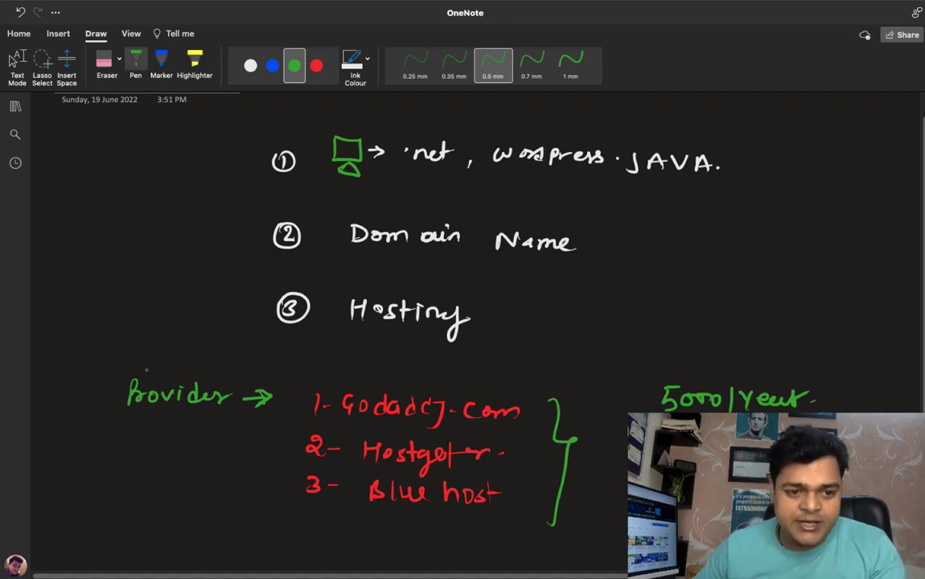
Enclose the whole provider and price section in green square brackets and draw a blue box around "Provider →".
{"action": "mouse_move", "coordinate": [147, 370]}
{"action": "left_mouse_down"}
{"action": "mouse_move", "coordinate": [108, 483]}
{"action": "mouse_move", "coordinate": [165, 525]}
{"action": "left_mouse_up"}
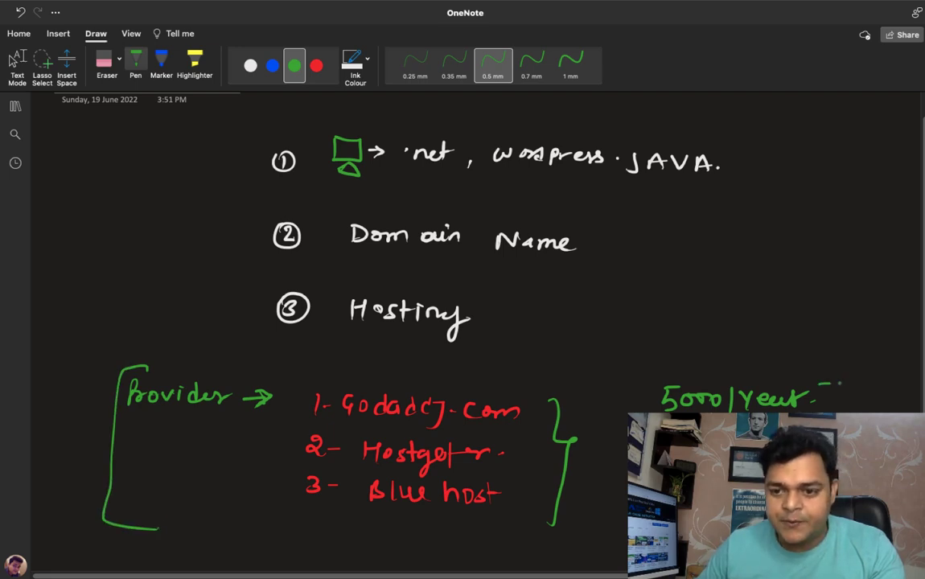
{"action": "left_click_drag", "start_coordinate": [820, 385], "coordinate": [843, 412]}
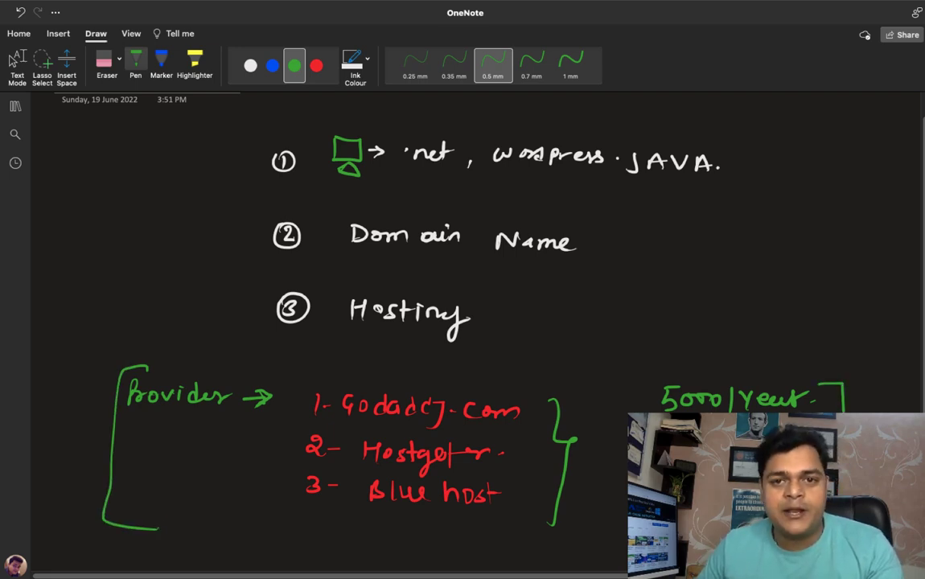
{"action": "left_click", "coordinate": [272, 65]}
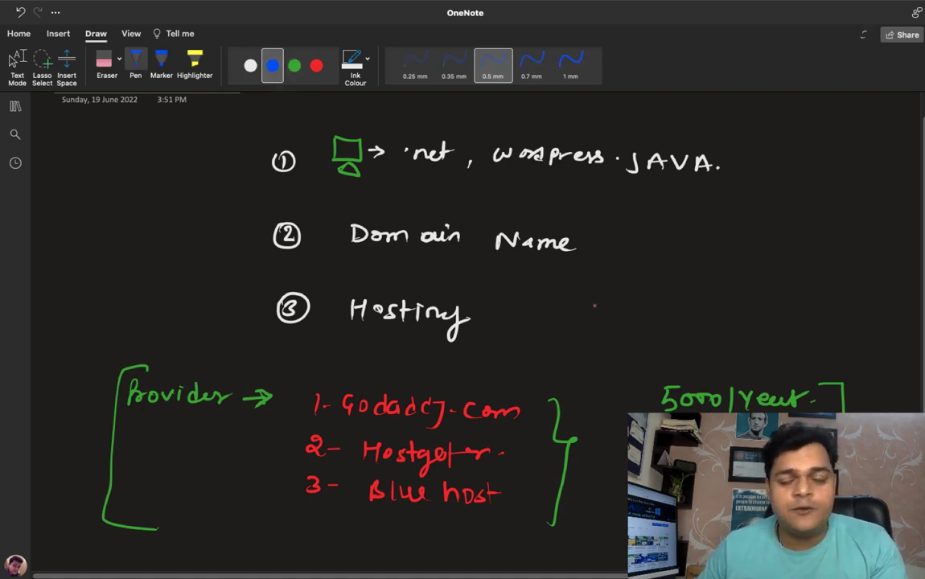
{"action": "key", "text": "Escape"}
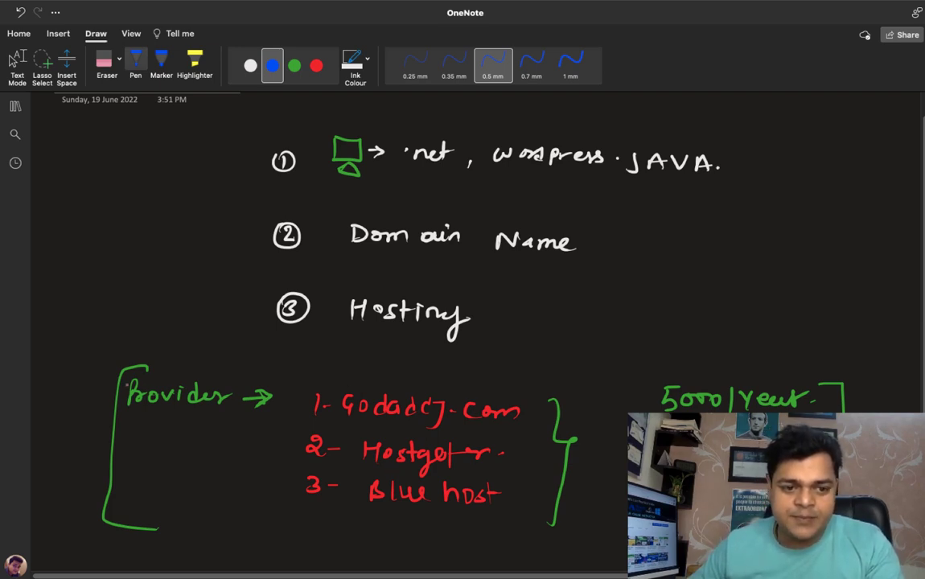
{"action": "mouse_move", "coordinate": [124, 378]}
{"action": "left_mouse_down"}
{"action": "mouse_move", "coordinate": [120, 399]}
{"action": "mouse_move", "coordinate": [186, 421]}
{"action": "mouse_move", "coordinate": [263, 421]}
{"action": "mouse_move", "coordinate": [277, 374]}
{"action": "mouse_move", "coordinate": [120, 372]}
{"action": "left_mouse_up"}
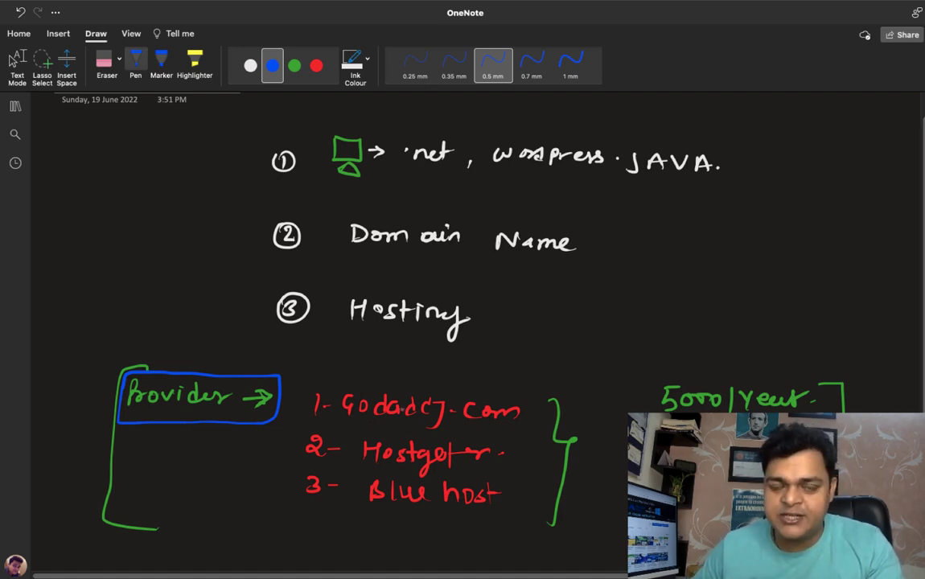
{"action": "key", "text": "Escape"}
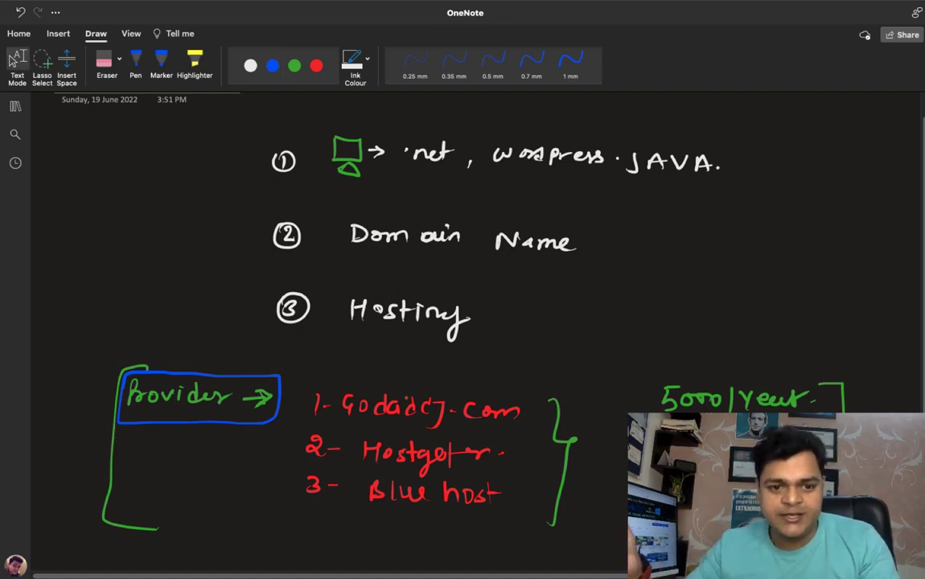
Handwrite "Cloud Provider" in red below the provider section and draw an opening red bracket before it.
{"action": "left_click", "coordinate": [136, 64]}
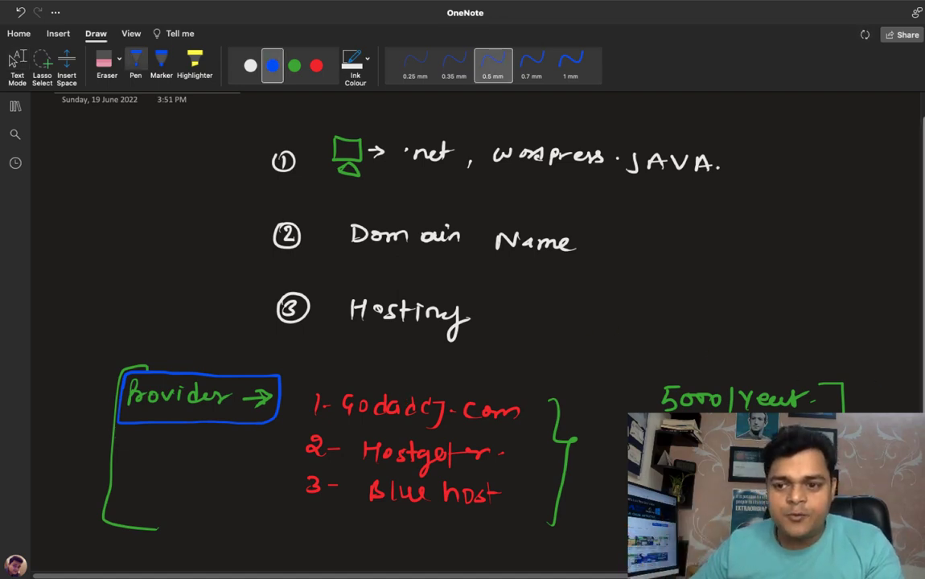
{"action": "scroll", "coordinate": [475, 322], "scroll_direction": "down", "scroll_amount": 5}
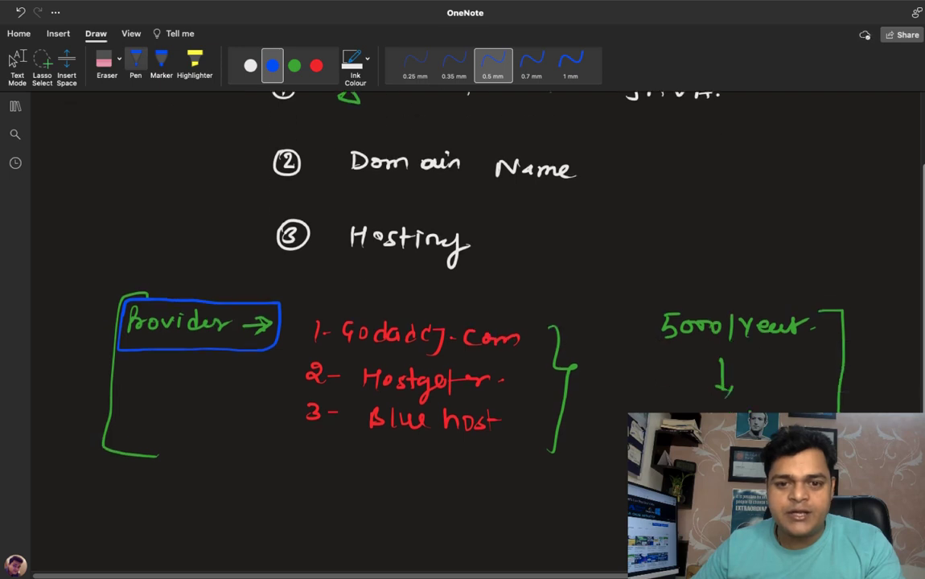
{"action": "left_click", "coordinate": [314, 68]}
{"action": "left_click_drag", "start_coordinate": [153, 370], "coordinate": [142, 381]}
{"action": "mouse_move", "coordinate": [160, 366]}
{"action": "left_mouse_down"}
{"action": "mouse_move", "coordinate": [160, 381]}
{"action": "mouse_move", "coordinate": [302, 367]}
{"action": "mouse_move", "coordinate": [320, 382]}
{"action": "mouse_move", "coordinate": [337, 375]}
{"action": "left_mouse_up"}
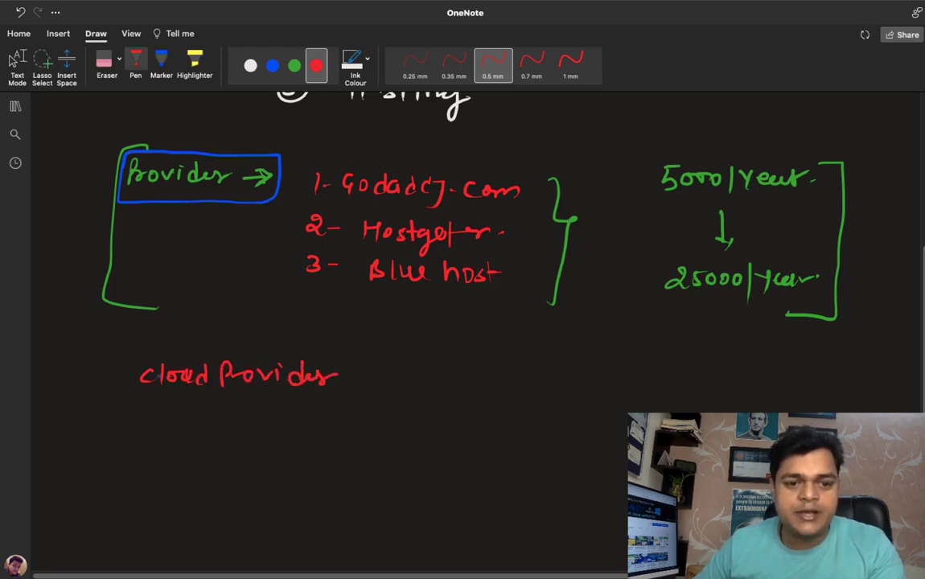
{"action": "mouse_move", "coordinate": [170, 344]}
{"action": "left_mouse_down"}
{"action": "mouse_move", "coordinate": [106, 483]}
{"action": "mouse_move", "coordinate": [131, 486]}
{"action": "left_mouse_up"}
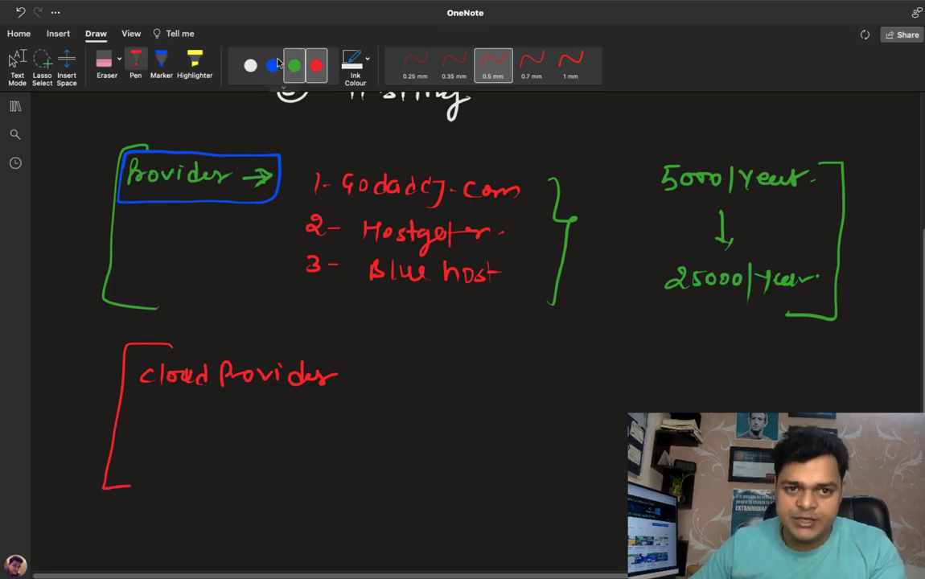
Handwrite "1- AWS" and "2- Azure" in white under Cloud Provider.
{"action": "left_click", "coordinate": [250, 66]}
{"action": "mouse_move", "coordinate": [347, 400]}
{"action": "left_mouse_down"}
{"action": "mouse_move", "coordinate": [345, 414]}
{"action": "mouse_move", "coordinate": [412, 412]}
{"action": "mouse_move", "coordinate": [423, 400]}
{"action": "mouse_move", "coordinate": [426, 412]}
{"action": "left_mouse_up"}
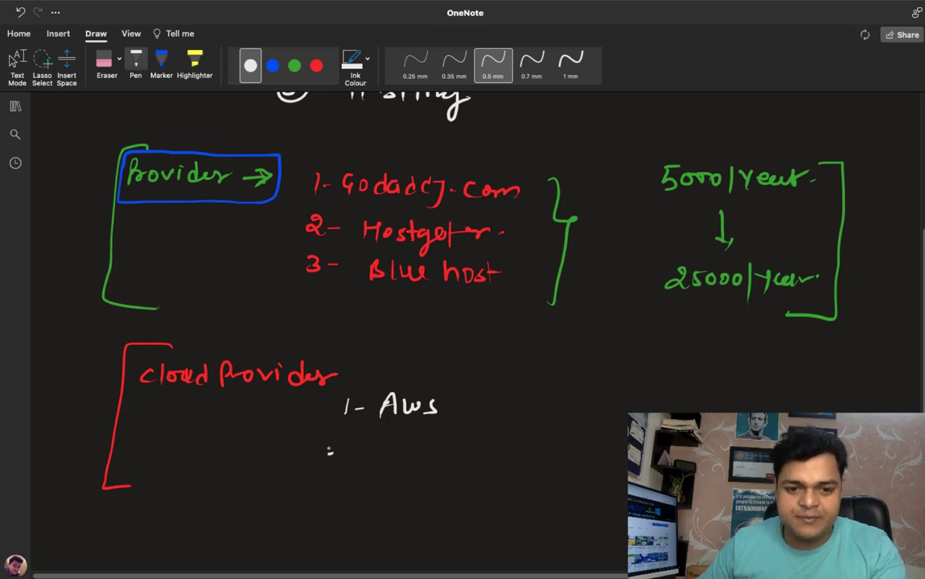
{"action": "left_click_drag", "start_coordinate": [323, 453], "coordinate": [342, 465]}
{"action": "mouse_move", "coordinate": [390, 447]}
{"action": "left_mouse_down"}
{"action": "mouse_move", "coordinate": [384, 469]}
{"action": "mouse_move", "coordinate": [404, 469]}
{"action": "left_mouse_up"}
{"action": "mouse_move", "coordinate": [386, 460]}
{"action": "left_mouse_down"}
{"action": "mouse_move", "coordinate": [443, 466]}
{"action": "mouse_move", "coordinate": [458, 455]}
{"action": "mouse_move", "coordinate": [480, 466]}
{"action": "left_mouse_up"}
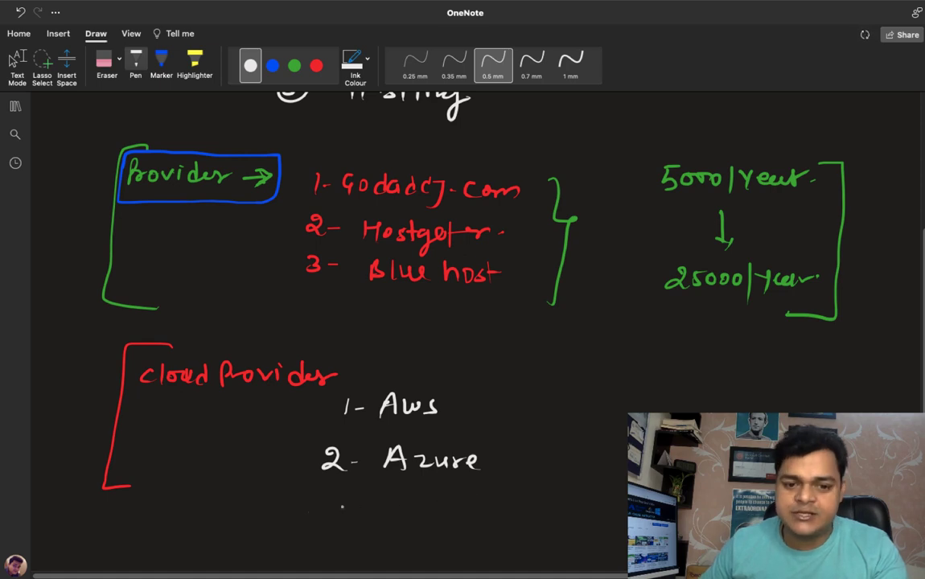
Add "3- GCP" and "4- Alibaba" to the cloud provider list and close the list with a white square bracket.
{"action": "left_click_drag", "start_coordinate": [323, 490], "coordinate": [325, 505]}
{"action": "mouse_move", "coordinate": [345, 498]}
{"action": "left_mouse_down"}
{"action": "mouse_move", "coordinate": [375, 497]}
{"action": "mouse_move", "coordinate": [379, 514]}
{"action": "left_mouse_up"}
{"action": "mouse_move", "coordinate": [407, 492]}
{"action": "left_mouse_down"}
{"action": "mouse_move", "coordinate": [399, 498]}
{"action": "mouse_move", "coordinate": [409, 505]}
{"action": "left_mouse_up"}
{"action": "mouse_move", "coordinate": [428, 507]}
{"action": "left_mouse_down"}
{"action": "mouse_move", "coordinate": [435, 491]}
{"action": "mouse_move", "coordinate": [430, 505]}
{"action": "left_mouse_up"}
{"action": "mouse_move", "coordinate": [330, 526]}
{"action": "left_mouse_down"}
{"action": "mouse_move", "coordinate": [327, 539]}
{"action": "mouse_move", "coordinate": [341, 537]}
{"action": "left_mouse_up"}
{"action": "left_click_drag", "start_coordinate": [338, 525], "coordinate": [336, 545]}
{"action": "left_click_drag", "start_coordinate": [349, 535], "coordinate": [509, 546]}
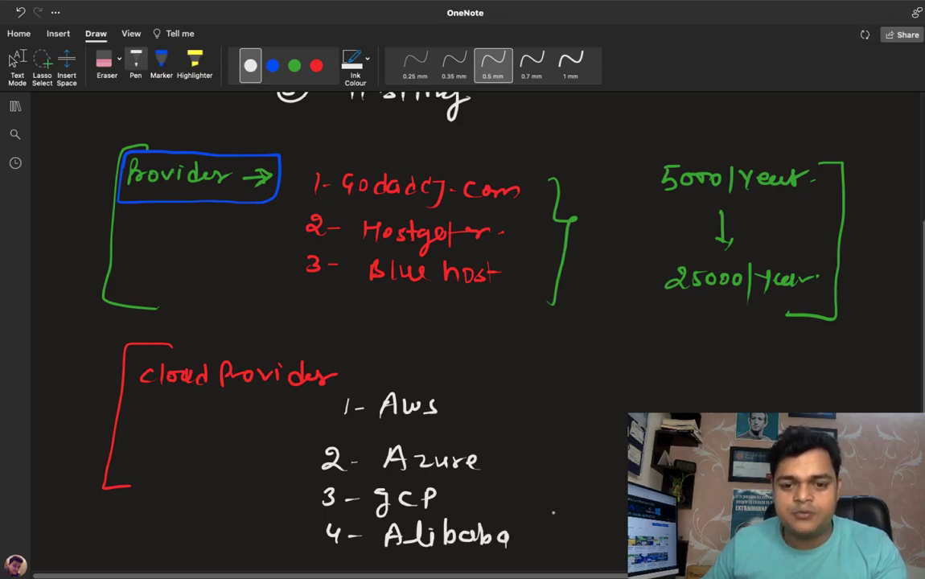
{"action": "mouse_move", "coordinate": [544, 376]}
{"action": "left_mouse_down"}
{"action": "mouse_move", "coordinate": [593, 439]}
{"action": "mouse_move", "coordinate": [577, 528]}
{"action": "left_mouse_up"}
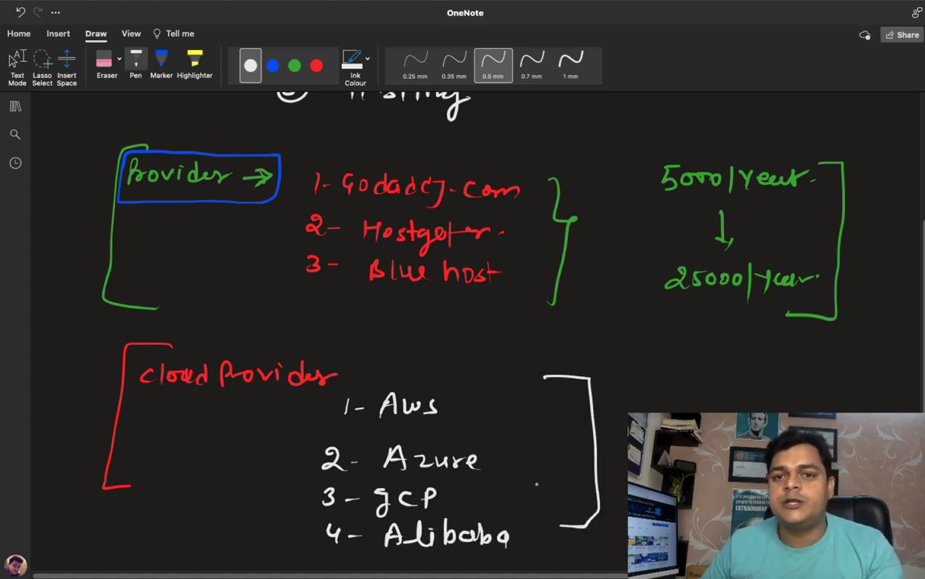
Draw a green check mark beside Azure in the cloud provider list.
{"action": "left_click", "coordinate": [295, 65]}
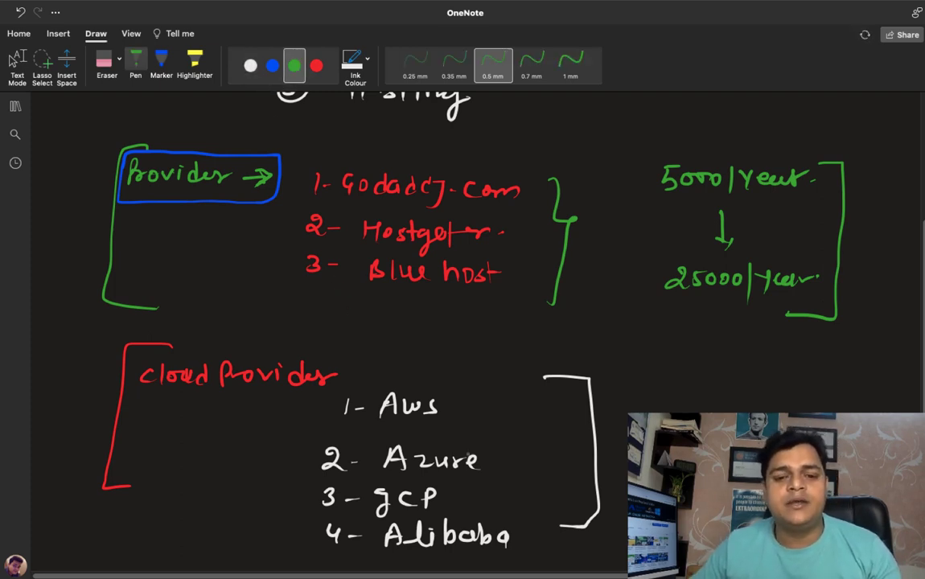
{"action": "left_click_drag", "start_coordinate": [500, 459], "coordinate": [526, 452]}
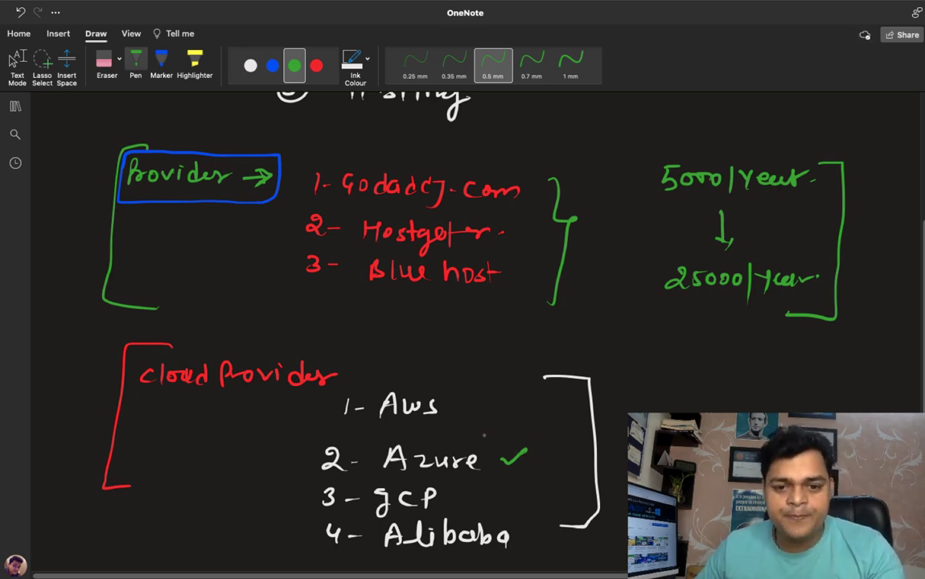
Circle AWS in green in the cloud provider list and handwrite "– Route53" beside it.
{"action": "mouse_move", "coordinate": [377, 388]}
{"action": "left_mouse_down"}
{"action": "mouse_move", "coordinate": [402, 434]}
{"action": "mouse_move", "coordinate": [381, 386]}
{"action": "left_mouse_up"}
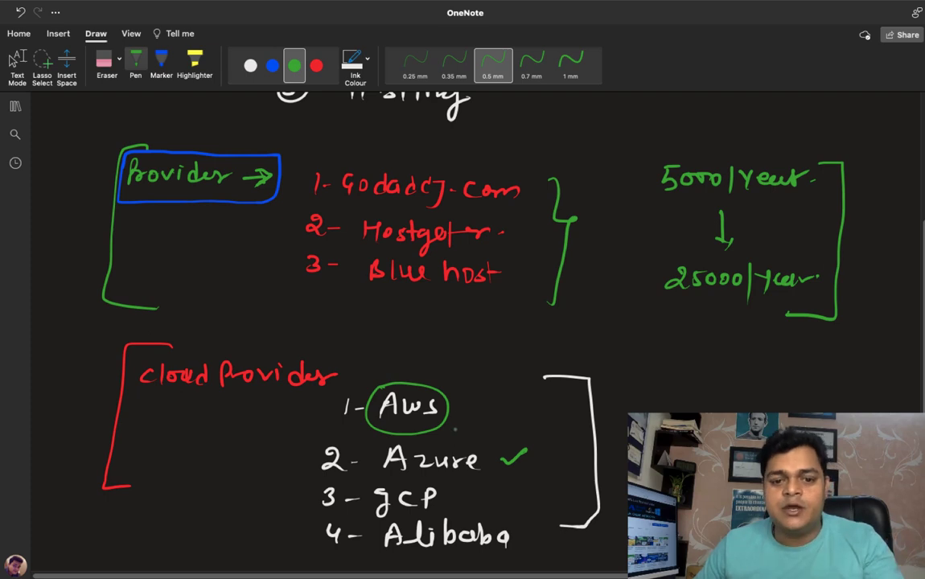
{"action": "mouse_move", "coordinate": [454, 407]}
{"action": "left_mouse_down"}
{"action": "mouse_move", "coordinate": [535, 402]}
{"action": "mouse_move", "coordinate": [569, 418]}
{"action": "left_mouse_up"}
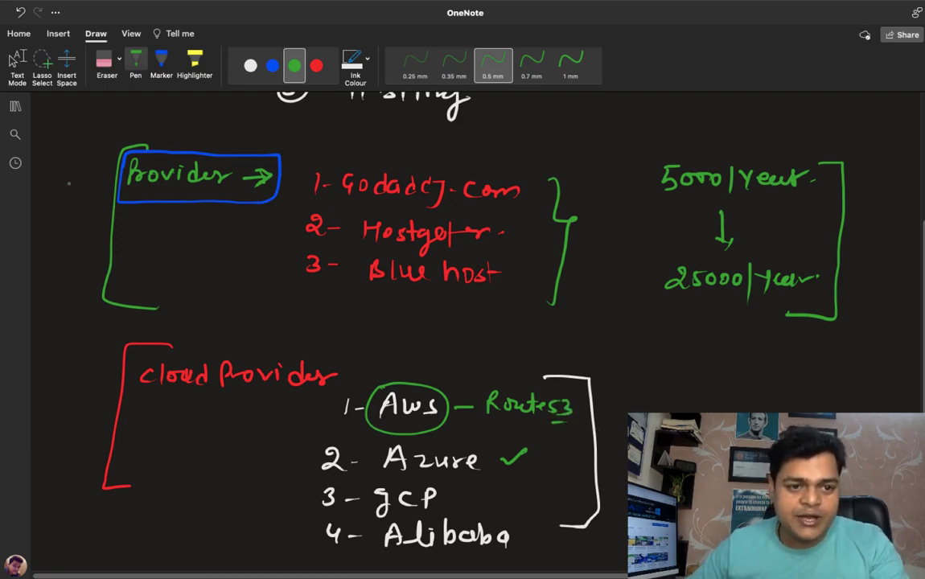
Draw a green plus sign before the Provider section and underline part of Godaddy and Route53 in green.
{"action": "mouse_move", "coordinate": [56, 197]}
{"action": "left_mouse_down"}
{"action": "mouse_move", "coordinate": [78, 196]}
{"action": "mouse_move", "coordinate": [68, 213]}
{"action": "left_mouse_up"}
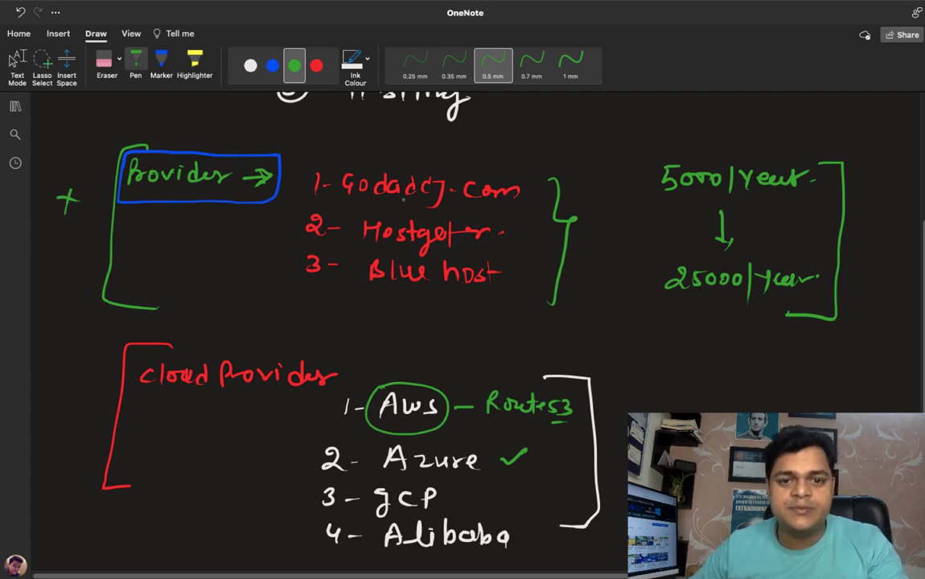
{"action": "left_click_drag", "start_coordinate": [400, 201], "coordinate": [440, 202]}
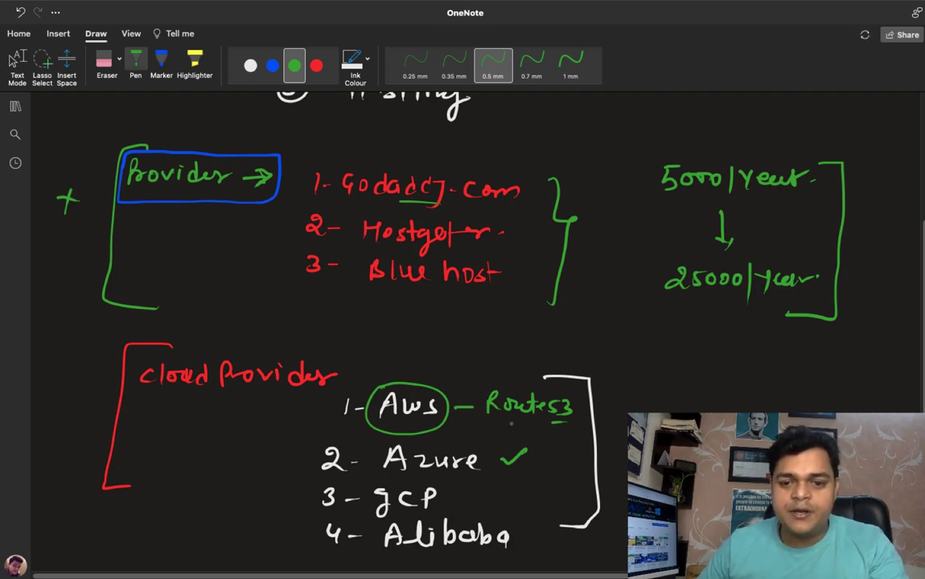
{"action": "left_click_drag", "start_coordinate": [487, 419], "coordinate": [571, 416]}
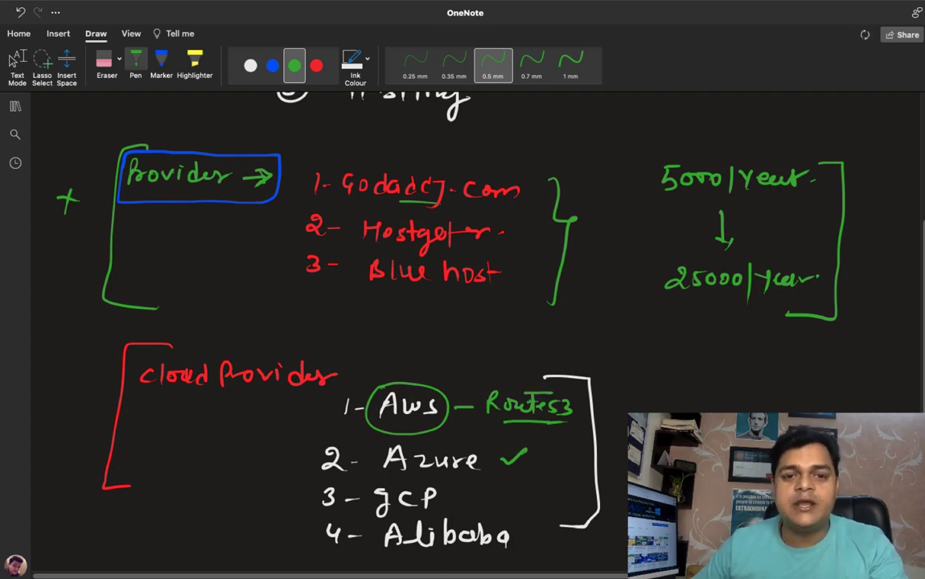
{"action": "left_click", "coordinate": [273, 66]}
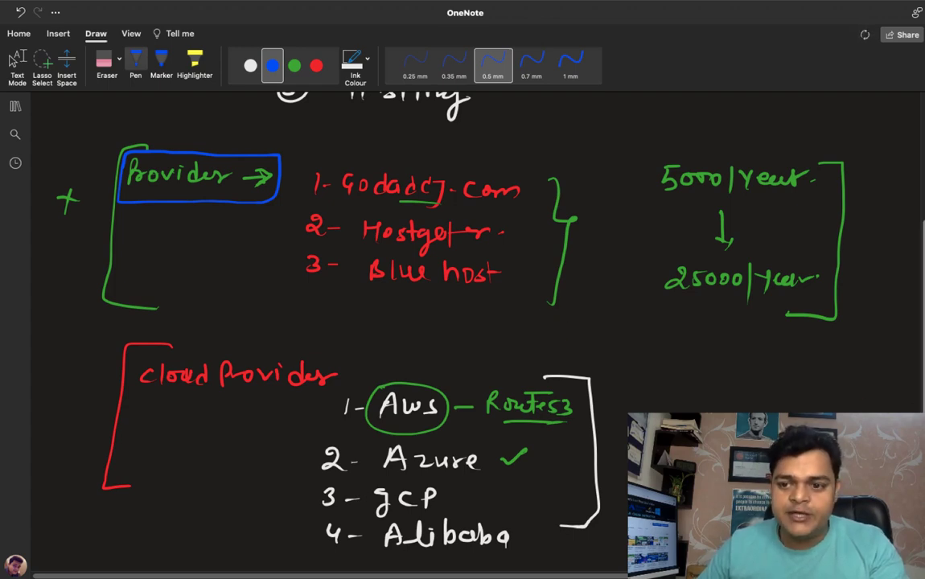
{"action": "scroll", "coordinate": [689, 383], "scroll_direction": "up", "scroll_amount": 5}
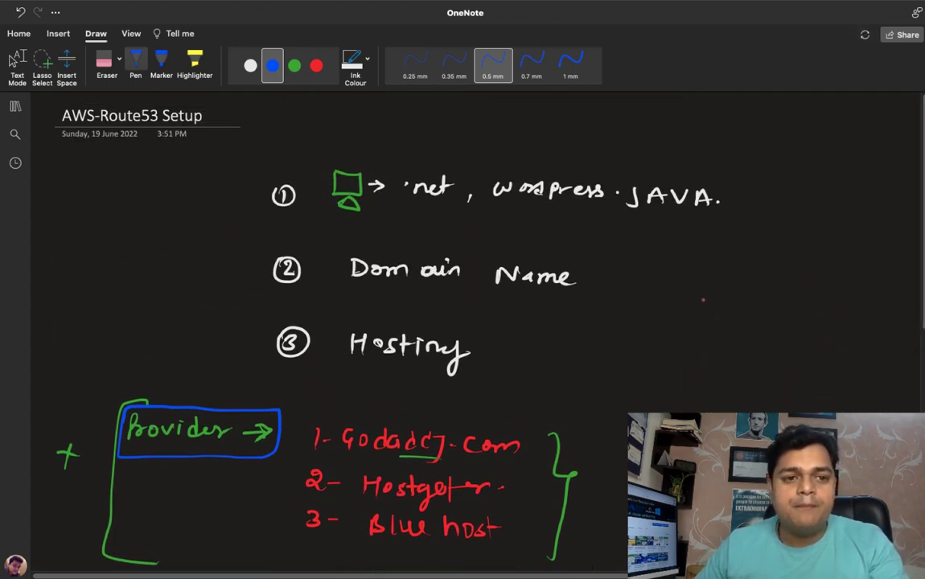
{"action": "left_click", "coordinate": [17, 66]}
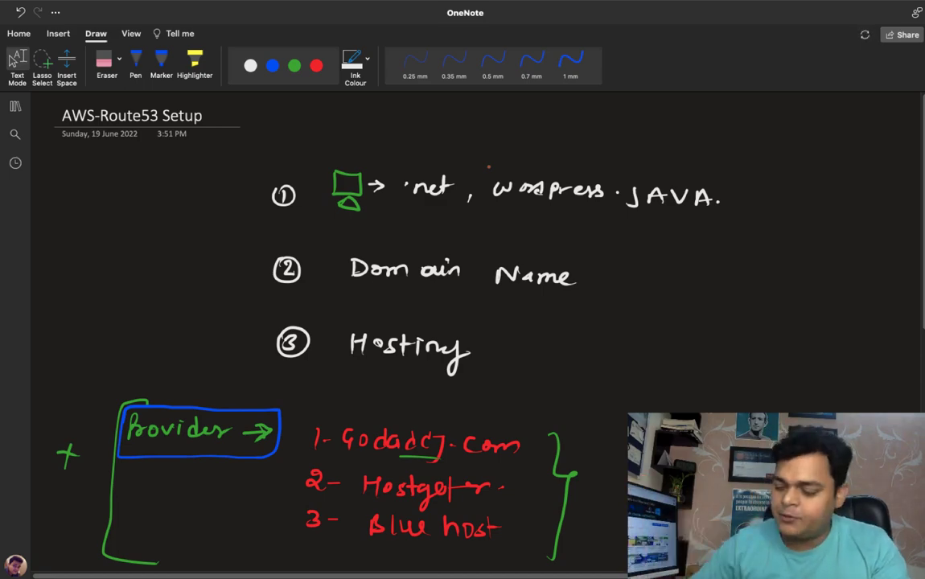
{"action": "left_click", "coordinate": [136, 64]}
Handwrite "Route53 — Host" in blue in the empty area below the cloud provider list.
{"action": "scroll", "coordinate": [910, 318], "scroll_direction": "down", "scroll_amount": 10}
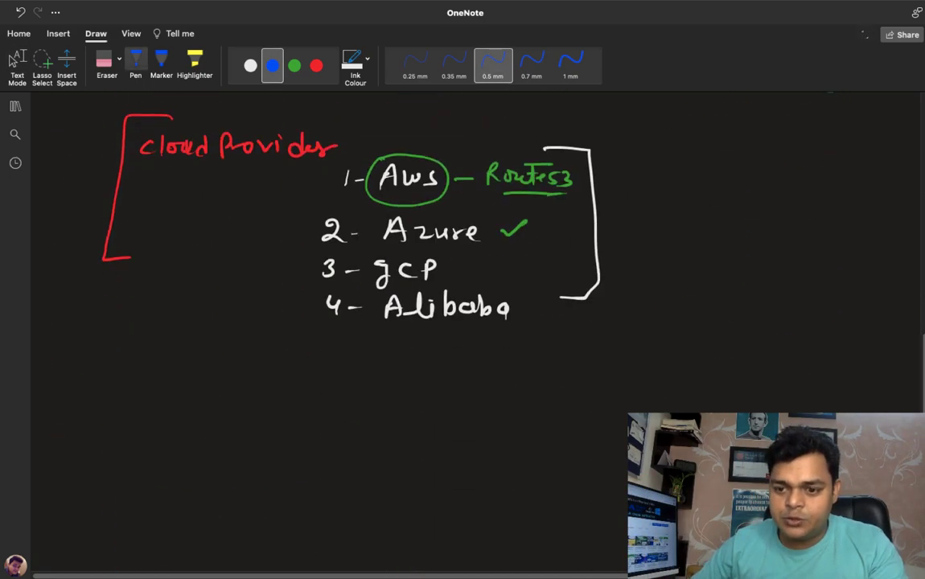
{"action": "scroll", "coordinate": [910, 319], "scroll_direction": "down", "scroll_amount": 10}
{"action": "scroll", "coordinate": [910, 318], "scroll_direction": "up", "scroll_amount": 5}
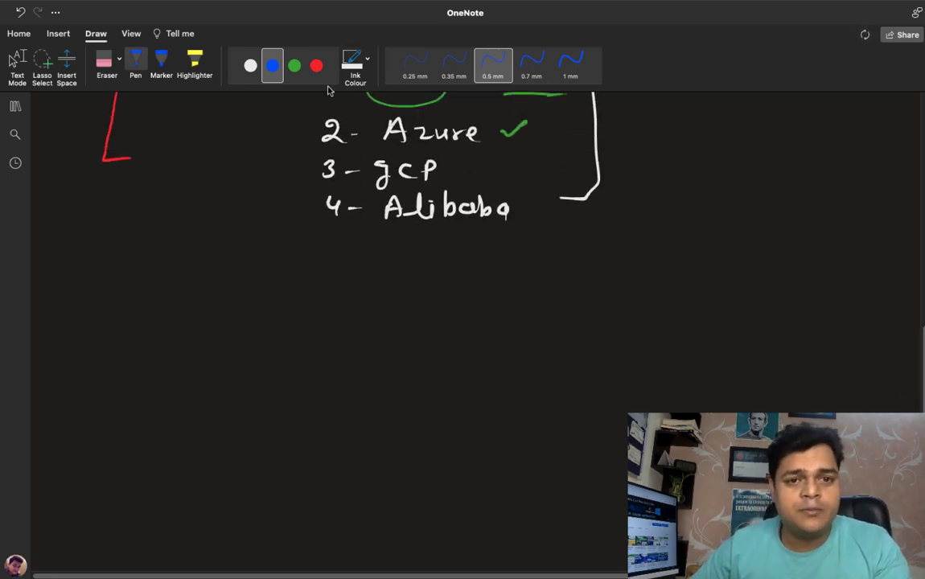
{"action": "left_click", "coordinate": [295, 65]}
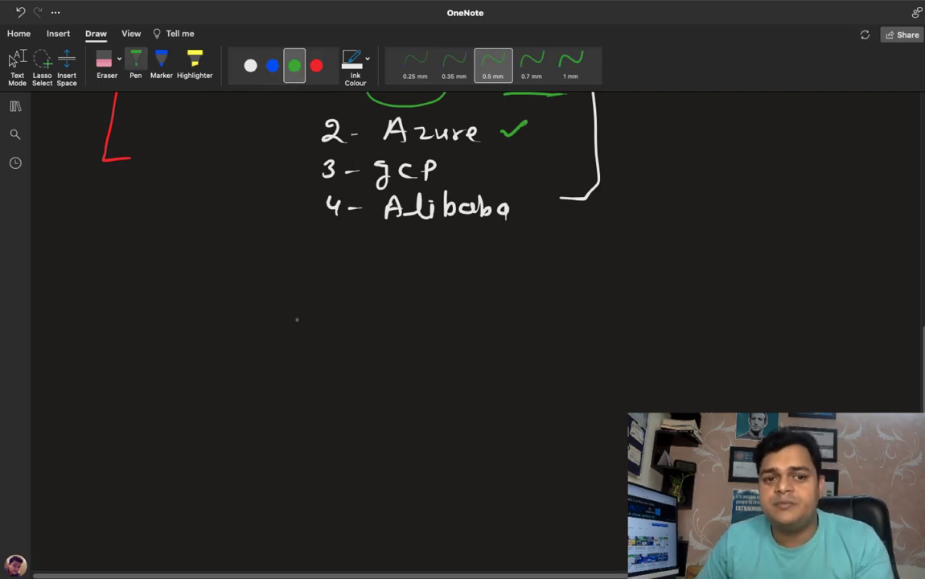
{"action": "key", "text": "Escape"}
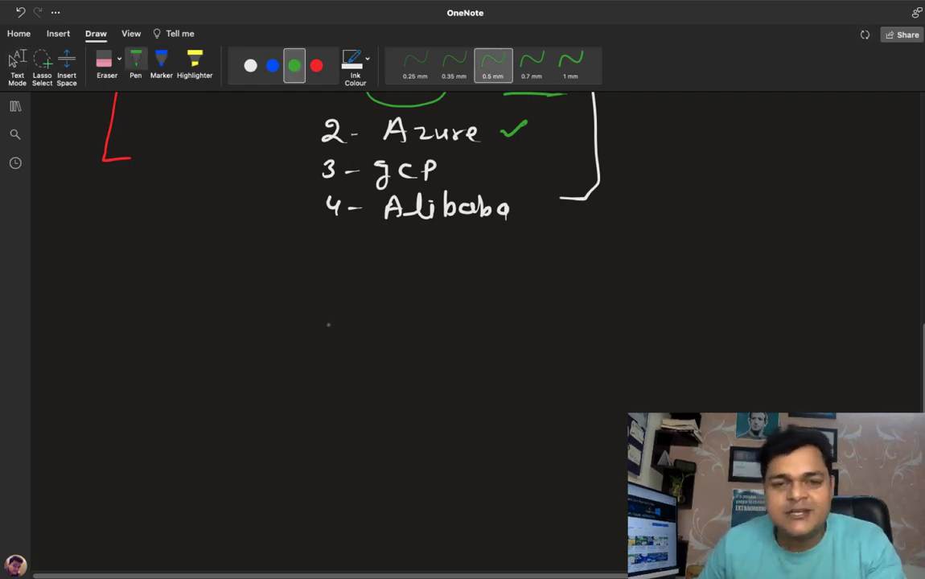
{"action": "left_click", "coordinate": [272, 66]}
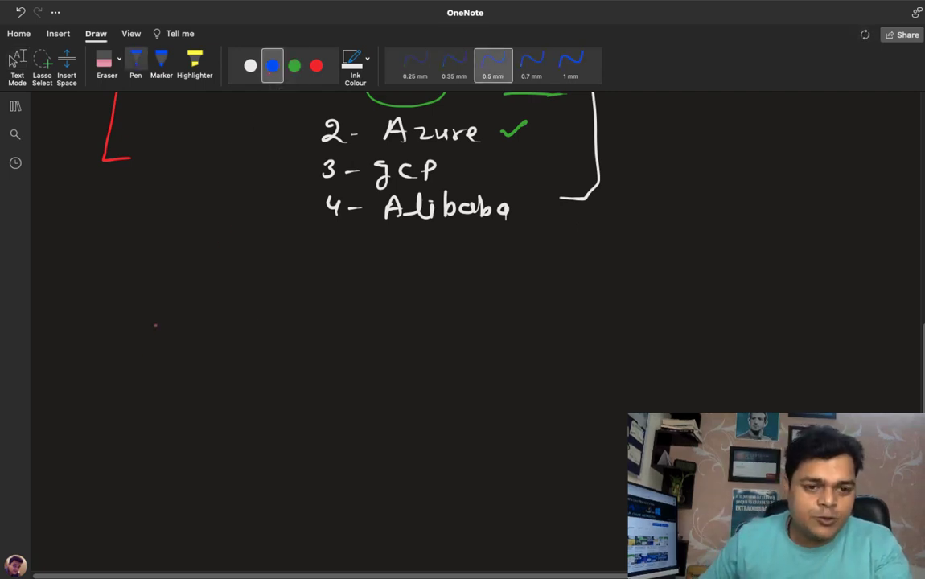
{"action": "mouse_move", "coordinate": [95, 287]}
{"action": "left_mouse_down"}
{"action": "mouse_move", "coordinate": [114, 326]}
{"action": "mouse_move", "coordinate": [174, 309]}
{"action": "mouse_move", "coordinate": [230, 326]}
{"action": "mouse_move", "coordinate": [315, 318]}
{"action": "left_mouse_up"}
{"action": "left_click_drag", "start_coordinate": [367, 299], "coordinate": [366, 327]}
{"action": "mouse_move", "coordinate": [378, 301]}
{"action": "left_mouse_down"}
{"action": "mouse_move", "coordinate": [378, 323]}
{"action": "mouse_move", "coordinate": [378, 312]}
{"action": "left_mouse_up"}
{"action": "left_click_drag", "start_coordinate": [396, 309], "coordinate": [425, 322]}
{"action": "left_click_drag", "start_coordinate": [418, 312], "coordinate": [435, 309]}
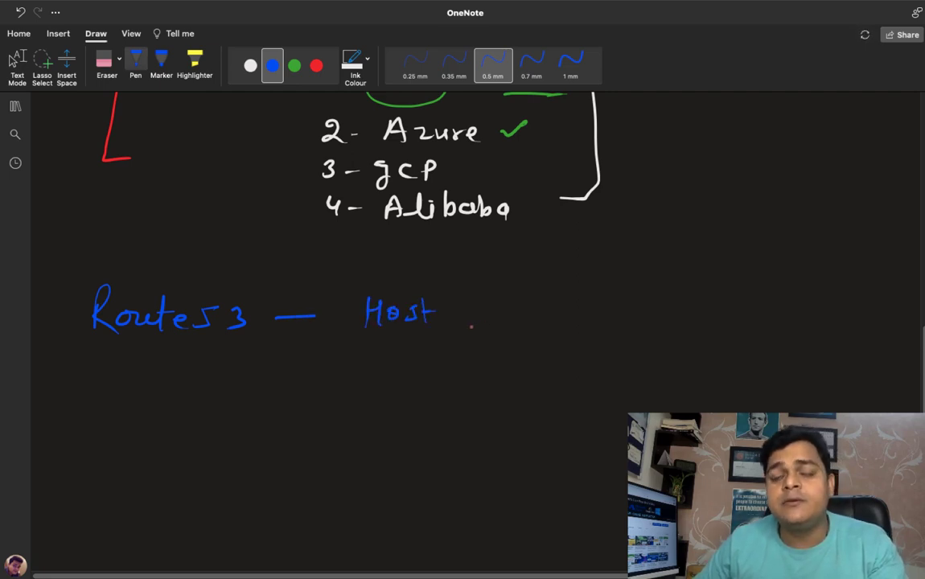
Continue the blue Route53 line with ", .net, php, wordpress.." after Host.
{"action": "left_click", "coordinate": [493, 316]}
{"action": "left_click_drag", "start_coordinate": [505, 316], "coordinate": [538, 327]}
{"action": "mouse_move", "coordinate": [542, 304]}
{"action": "left_mouse_down"}
{"action": "mouse_move", "coordinate": [545, 328]}
{"action": "mouse_move", "coordinate": [556, 314]}
{"action": "left_mouse_up"}
{"action": "left_click_drag", "start_coordinate": [554, 329], "coordinate": [552, 336]}
{"action": "mouse_move", "coordinate": [602, 316]}
{"action": "left_mouse_down"}
{"action": "mouse_move", "coordinate": [600, 332]}
{"action": "mouse_move", "coordinate": [622, 330]}
{"action": "left_mouse_up"}
{"action": "left_click_drag", "start_coordinate": [622, 322], "coordinate": [642, 338]}
{"action": "mouse_move", "coordinate": [644, 318]}
{"action": "left_mouse_down"}
{"action": "mouse_move", "coordinate": [744, 324]}
{"action": "mouse_move", "coordinate": [764, 338]}
{"action": "mouse_move", "coordinate": [815, 330]}
{"action": "left_mouse_up"}
{"action": "mouse_move", "coordinate": [824, 324]}
{"action": "left_mouse_down"}
{"action": "mouse_move", "coordinate": [819, 339]}
{"action": "mouse_move", "coordinate": [830, 339]}
{"action": "left_mouse_up"}
{"action": "left_click", "coordinate": [844, 340]}
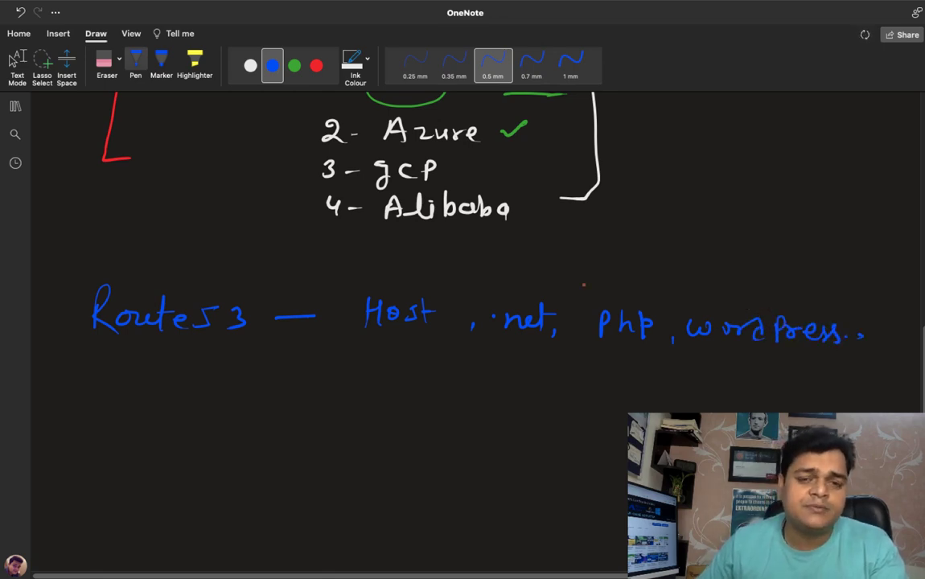
Add item 1 in green below the Route53 line: a small monitor sketch followed by "+ wordpress (VM)".
{"action": "left_click", "coordinate": [294, 67]}
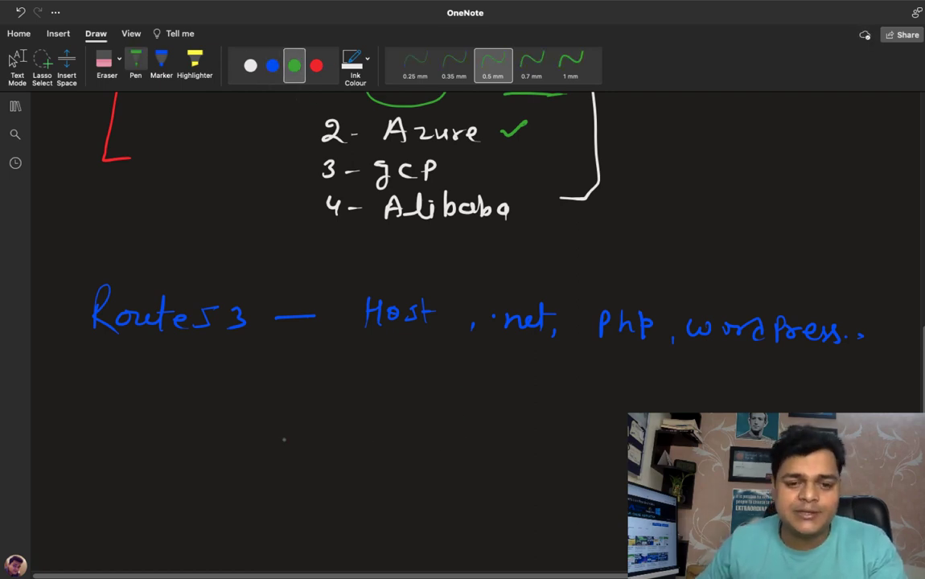
{"action": "mouse_move", "coordinate": [243, 390]}
{"action": "left_mouse_down"}
{"action": "mouse_move", "coordinate": [245, 402]}
{"action": "mouse_move", "coordinate": [259, 395]}
{"action": "left_mouse_up"}
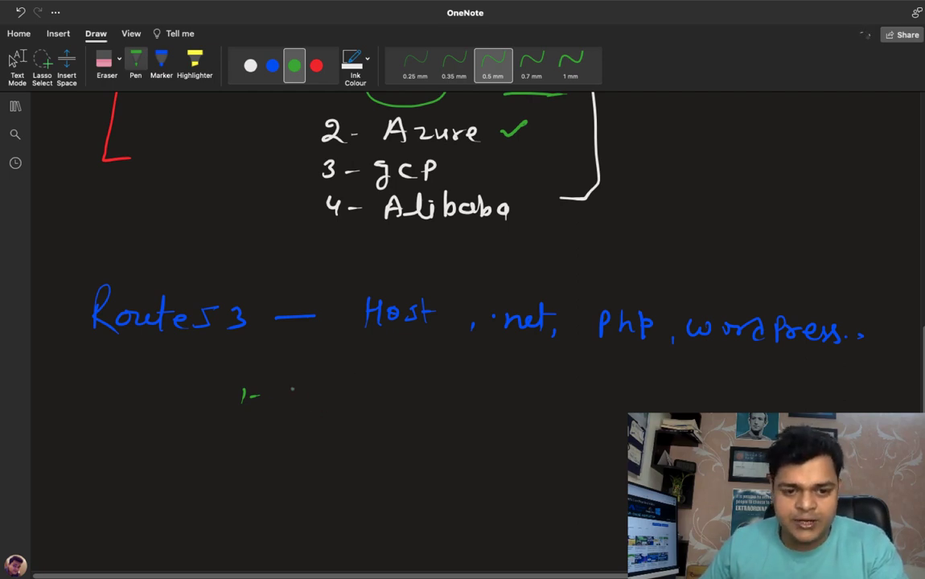
{"action": "mouse_move", "coordinate": [292, 378]}
{"action": "left_mouse_down"}
{"action": "mouse_move", "coordinate": [291, 405]}
{"action": "mouse_move", "coordinate": [326, 404]}
{"action": "mouse_move", "coordinate": [293, 404]}
{"action": "mouse_move", "coordinate": [318, 411]}
{"action": "mouse_move", "coordinate": [299, 413]}
{"action": "left_mouse_up"}
{"action": "left_click_drag", "start_coordinate": [344, 391], "coordinate": [357, 391]}
{"action": "mouse_move", "coordinate": [351, 384]}
{"action": "left_mouse_down"}
{"action": "mouse_move", "coordinate": [351, 399]}
{"action": "mouse_move", "coordinate": [380, 387]}
{"action": "left_mouse_up"}
{"action": "left_click_drag", "start_coordinate": [387, 391], "coordinate": [392, 391]}
{"action": "left_click_drag", "start_coordinate": [400, 387], "coordinate": [439, 408]}
{"action": "left_click_drag", "start_coordinate": [439, 387], "coordinate": [472, 391]}
{"action": "mouse_move", "coordinate": [481, 388]}
{"action": "left_mouse_down"}
{"action": "mouse_move", "coordinate": [478, 406]}
{"action": "mouse_move", "coordinate": [489, 406]}
{"action": "left_mouse_up"}
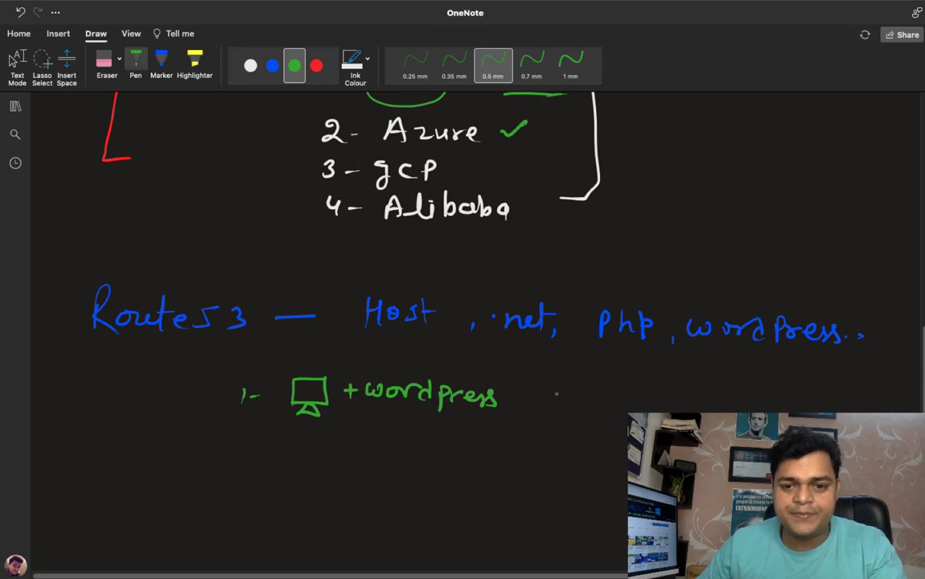
{"action": "mouse_move", "coordinate": [553, 384]}
{"action": "left_mouse_down"}
{"action": "mouse_move", "coordinate": [548, 411]}
{"action": "mouse_move", "coordinate": [585, 391]}
{"action": "mouse_move", "coordinate": [635, 411]}
{"action": "left_mouse_up"}
Handwrite item 2 in green below the monitor line, starting "2- Load Balancer, APP".
{"action": "left_click_drag", "start_coordinate": [231, 461], "coordinate": [250, 473]}
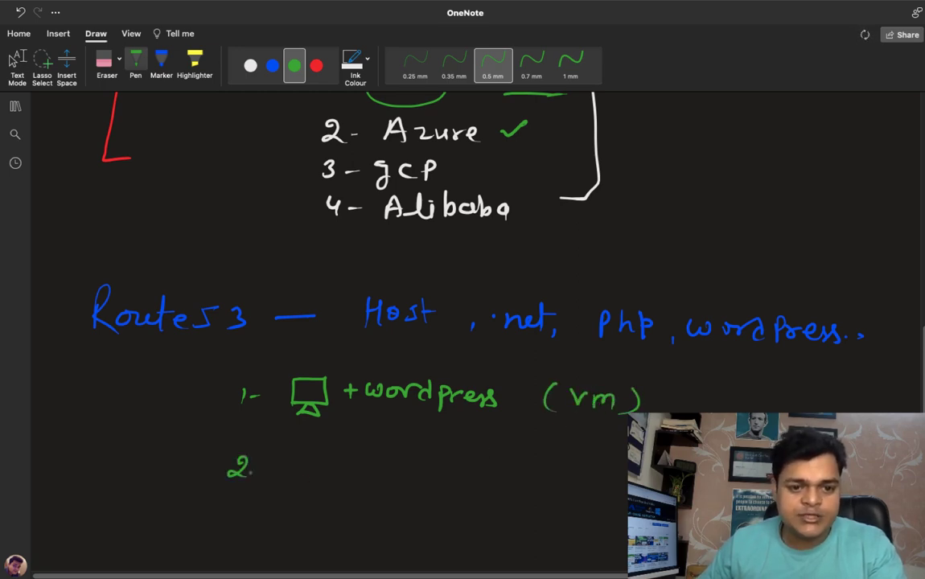
{"action": "mouse_move", "coordinate": [298, 455]}
{"action": "left_mouse_down"}
{"action": "mouse_move", "coordinate": [312, 477]}
{"action": "mouse_move", "coordinate": [320, 466]}
{"action": "mouse_move", "coordinate": [349, 476]}
{"action": "mouse_move", "coordinate": [370, 455]}
{"action": "mouse_move", "coordinate": [411, 476]}
{"action": "mouse_move", "coordinate": [519, 471]}
{"action": "left_mouse_up"}
{"action": "mouse_move", "coordinate": [521, 475]}
{"action": "left_mouse_down"}
{"action": "mouse_move", "coordinate": [532, 465]}
{"action": "mouse_move", "coordinate": [552, 487]}
{"action": "mouse_move", "coordinate": [595, 473]}
{"action": "left_mouse_up"}
{"action": "left_click_drag", "start_coordinate": [605, 482], "coordinate": [607, 473]}
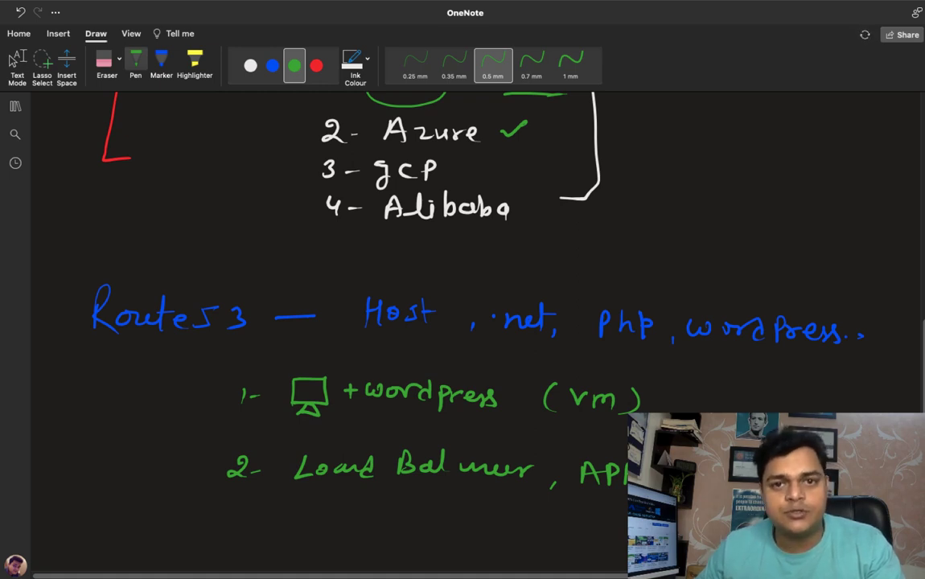
Handwrite "3- Route53 → Domain" in green below the Load Balancer item.
{"action": "scroll", "coordinate": [457, 322], "scroll_direction": "down", "scroll_amount": 2}
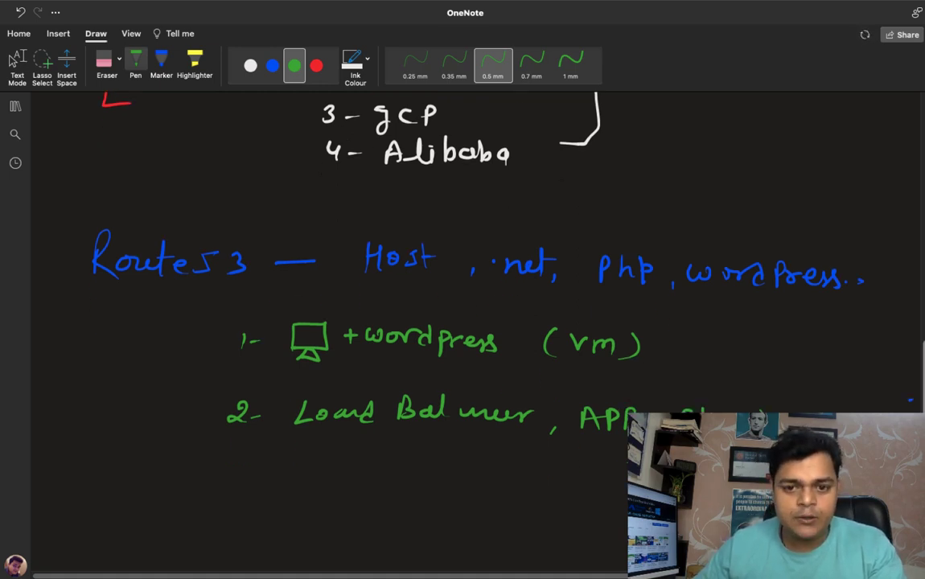
{"action": "left_click", "coordinate": [316, 66]}
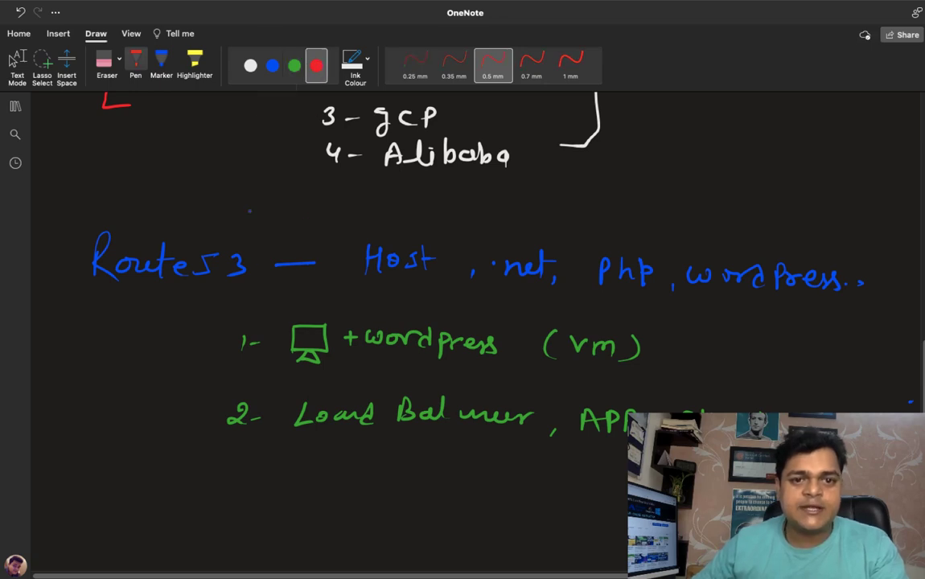
{"action": "left_click", "coordinate": [295, 73]}
{"action": "mouse_move", "coordinate": [228, 471]}
{"action": "left_mouse_down"}
{"action": "mouse_move", "coordinate": [231, 488]}
{"action": "mouse_move", "coordinate": [262, 480]}
{"action": "left_mouse_up"}
{"action": "mouse_move", "coordinate": [320, 494]}
{"action": "left_mouse_down"}
{"action": "mouse_move", "coordinate": [328, 474]}
{"action": "mouse_move", "coordinate": [336, 493]}
{"action": "left_mouse_up"}
{"action": "left_click_drag", "start_coordinate": [348, 481], "coordinate": [380, 490]}
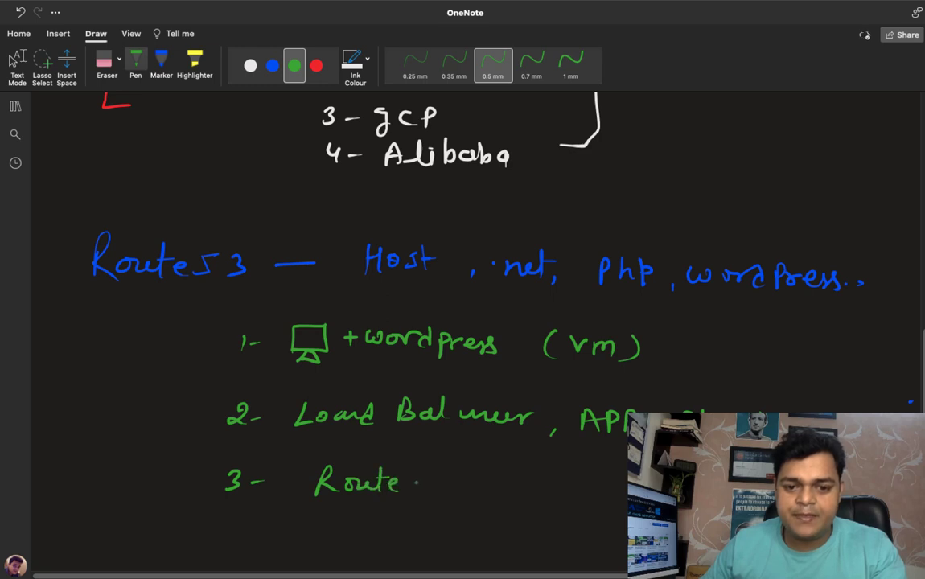
{"action": "mouse_move", "coordinate": [434, 474]}
{"action": "left_mouse_down"}
{"action": "mouse_move", "coordinate": [443, 485]}
{"action": "mouse_move", "coordinate": [435, 492]}
{"action": "left_mouse_up"}
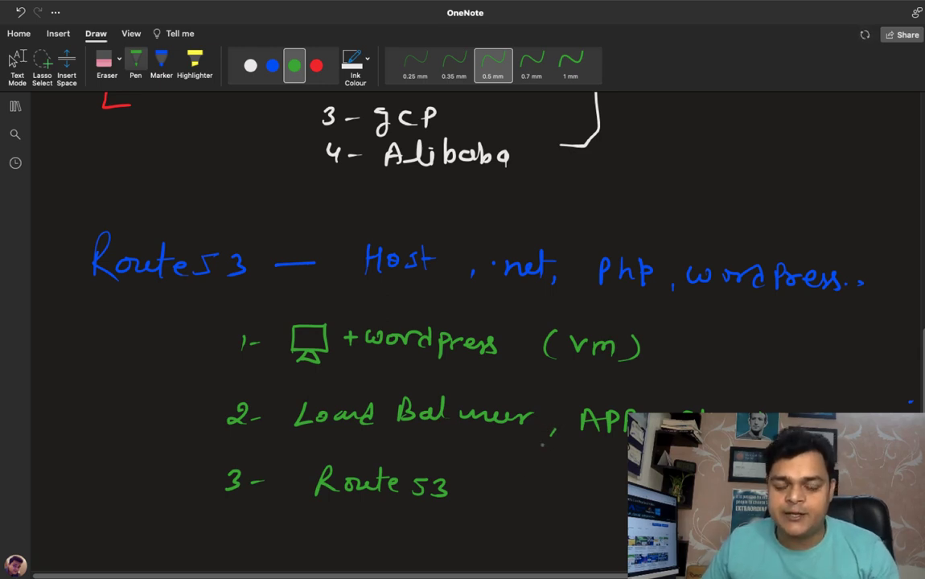
{"action": "left_click_drag", "start_coordinate": [479, 485], "coordinate": [590, 488]}
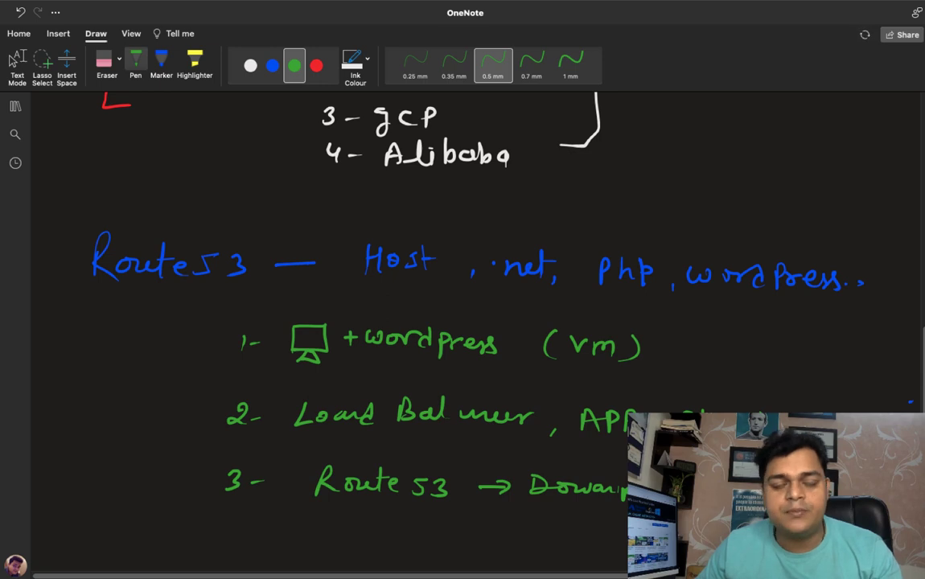
Start item 4 in green below the Route53 item by handwriting "4- Configure".
{"action": "left_click", "coordinate": [317, 66]}
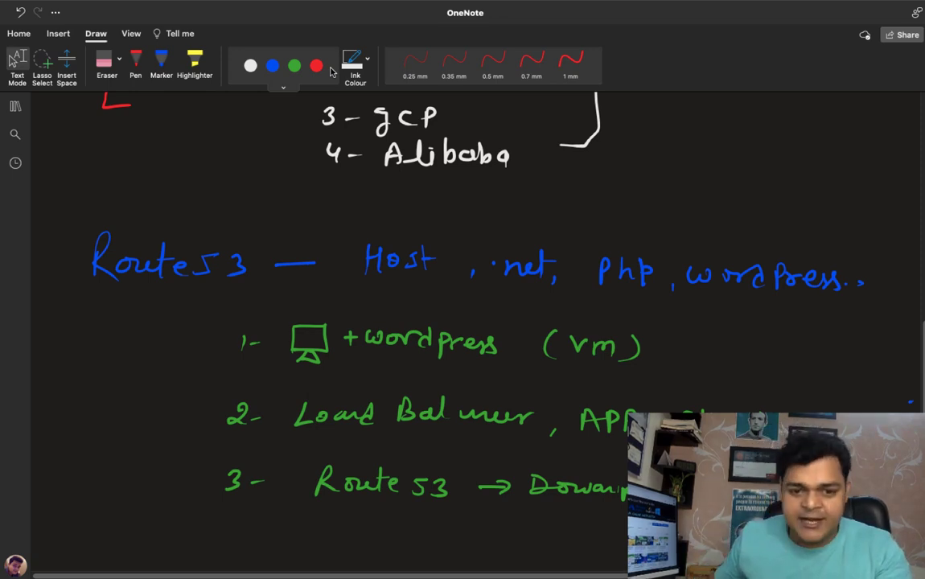
{"action": "left_click", "coordinate": [316, 65]}
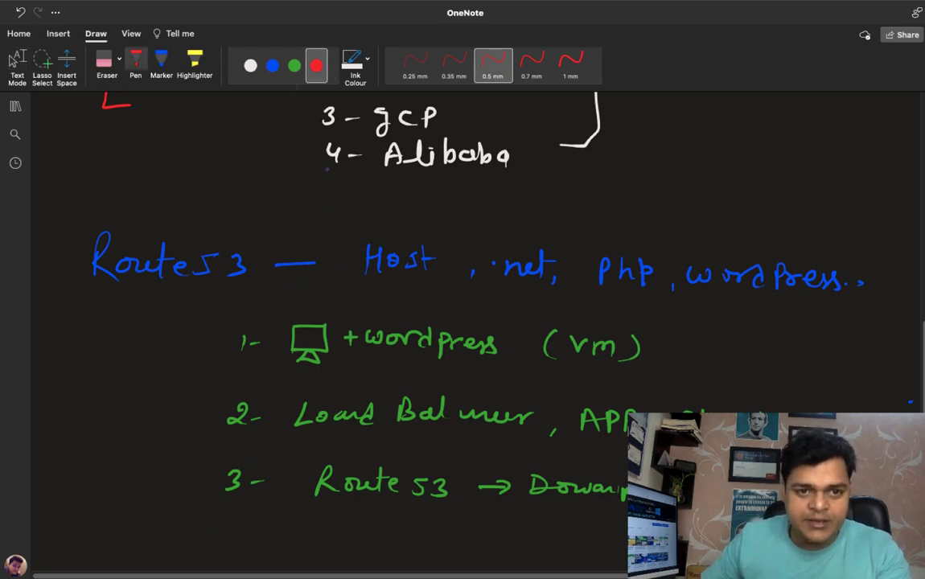
{"action": "left_click", "coordinate": [294, 65]}
{"action": "left_click_drag", "start_coordinate": [217, 525], "coordinate": [226, 537]}
{"action": "left_click", "coordinate": [229, 541]}
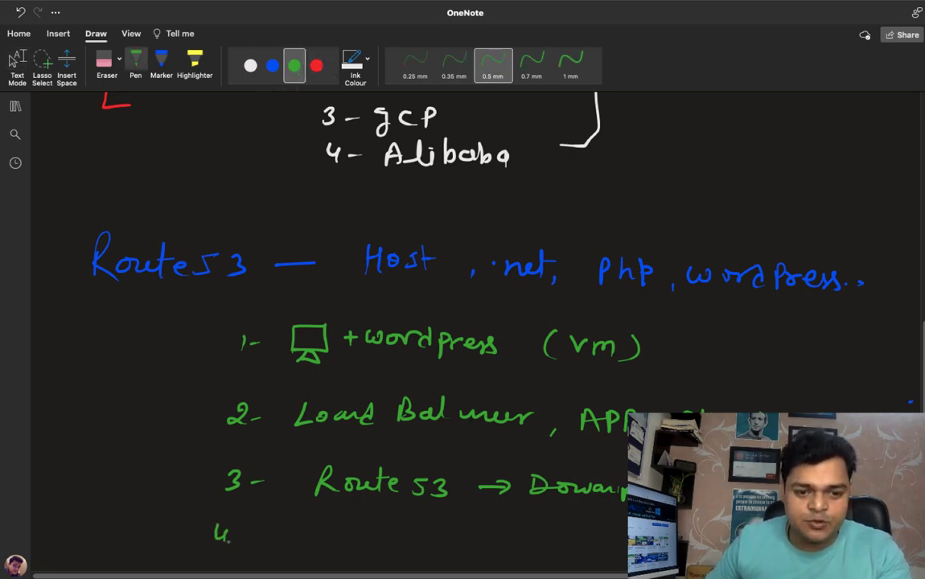
{"action": "key", "text": "Escape"}
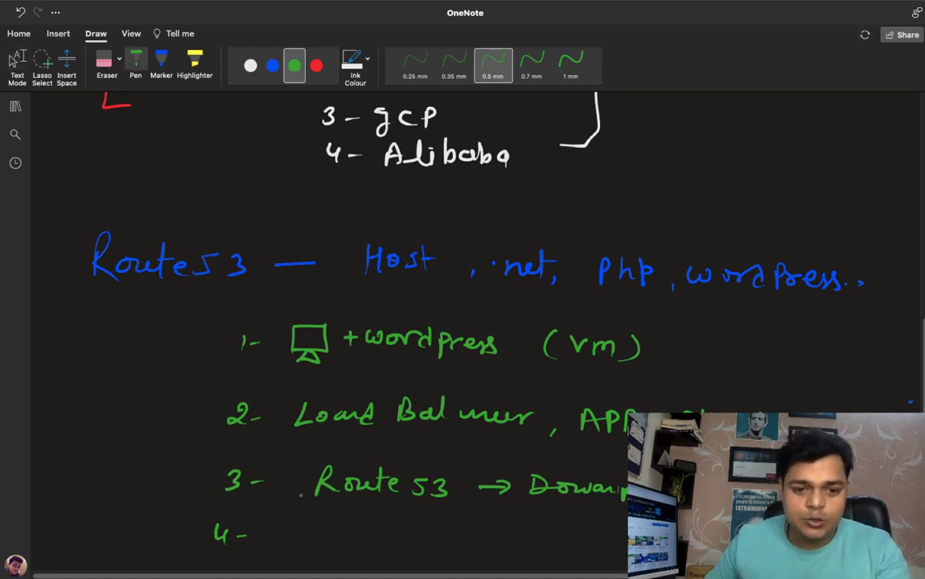
{"action": "left_click_drag", "start_coordinate": [305, 526], "coordinate": [302, 541]}
{"action": "left_click_drag", "start_coordinate": [320, 530], "coordinate": [361, 544]}
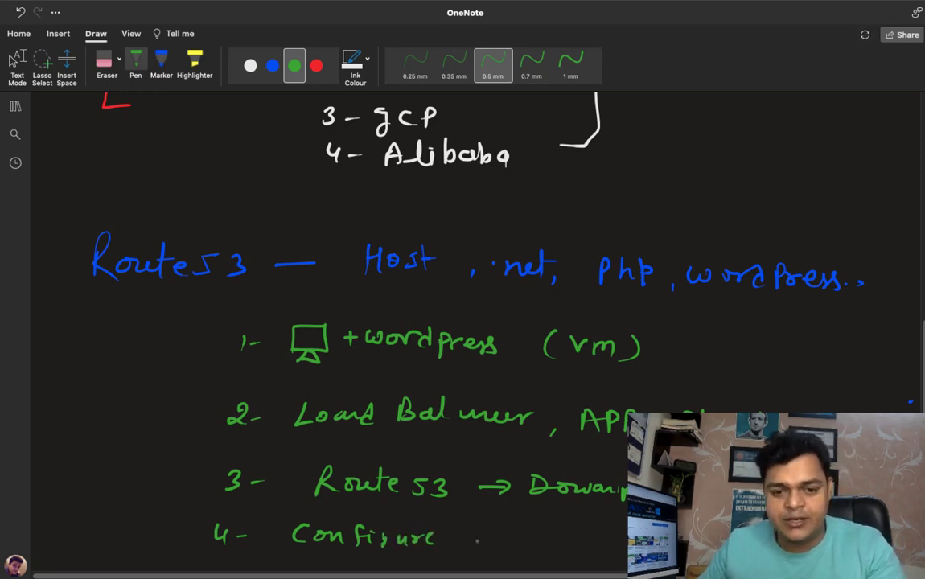
Extend item 4 in green with "SSL-Certif" after the word Configure.
{"action": "mouse_move", "coordinate": [475, 530]}
{"action": "left_mouse_down"}
{"action": "mouse_move", "coordinate": [460, 549]}
{"action": "mouse_move", "coordinate": [482, 549]}
{"action": "left_mouse_up"}
{"action": "left_click_drag", "start_coordinate": [505, 524], "coordinate": [519, 550]}
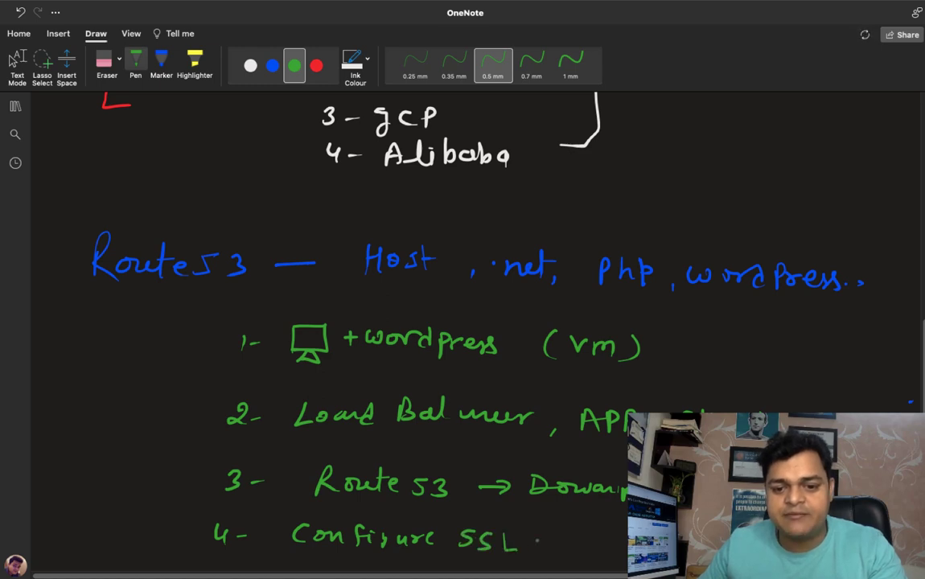
{"action": "mouse_move", "coordinate": [565, 529]}
{"action": "left_mouse_down"}
{"action": "mouse_move", "coordinate": [550, 538]}
{"action": "mouse_move", "coordinate": [579, 550]}
{"action": "left_mouse_up"}
{"action": "left_click_drag", "start_coordinate": [581, 550], "coordinate": [589, 539]}
{"action": "mouse_move", "coordinate": [594, 533]}
{"action": "left_mouse_down"}
{"action": "mouse_move", "coordinate": [596, 552]}
{"action": "mouse_move", "coordinate": [614, 557]}
{"action": "left_mouse_up"}
{"action": "left_click_drag", "start_coordinate": [611, 544], "coordinate": [624, 542]}
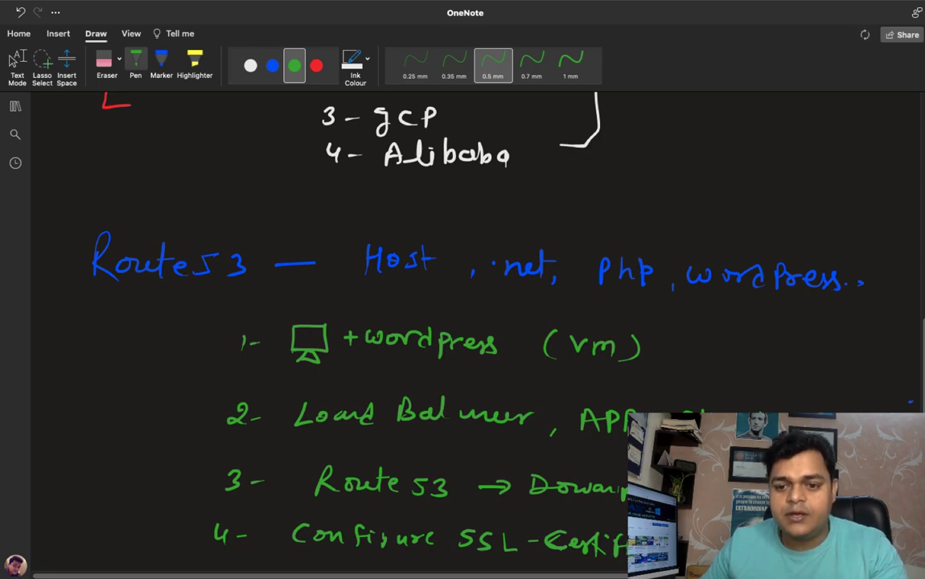
Stop inking by returning to text mode and switch to the AWS Management Console in the browser.
{"action": "left_click", "coordinate": [17, 66]}
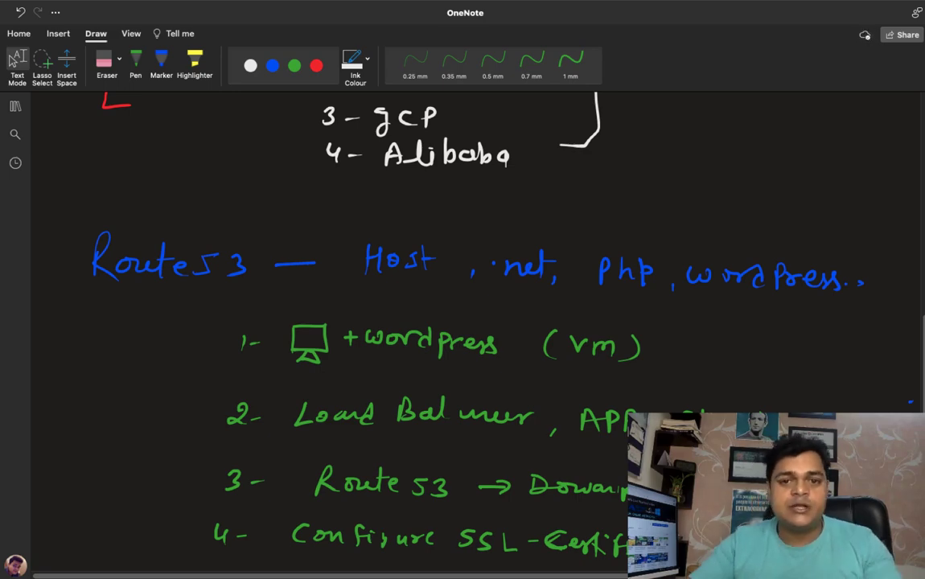
{"action": "key", "text": "ctrl+Left"}
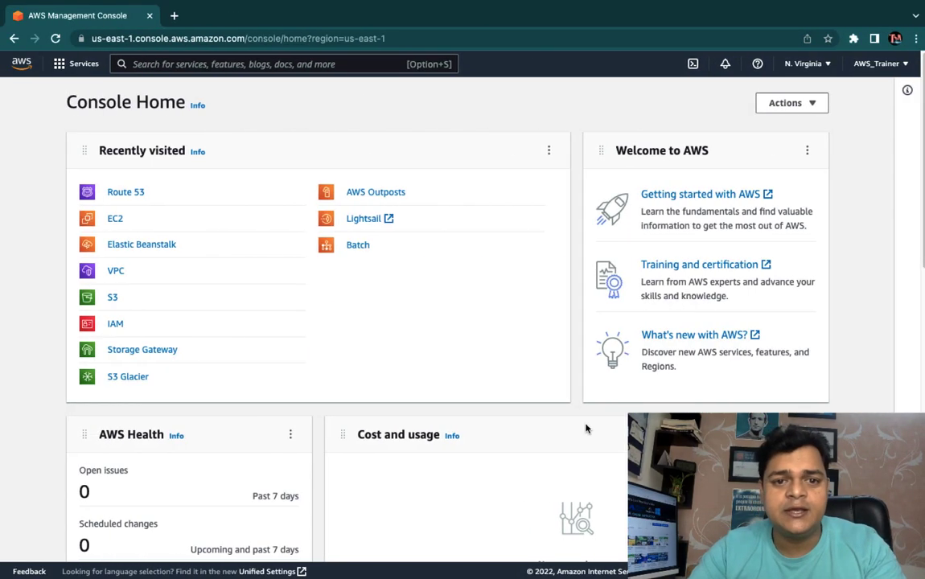
{"action": "key", "text": "ctrl+Right"}
{"action": "key", "text": "ctrl+Left"}
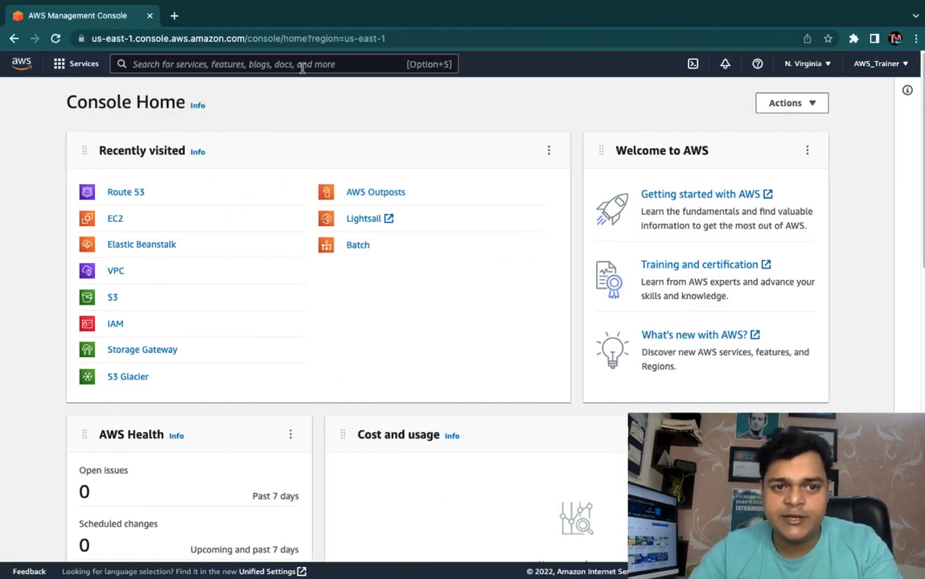
Open the list of running EC2 instances and stop the Teachmecloudapp-env instance.
{"action": "left_click", "coordinate": [116, 223]}
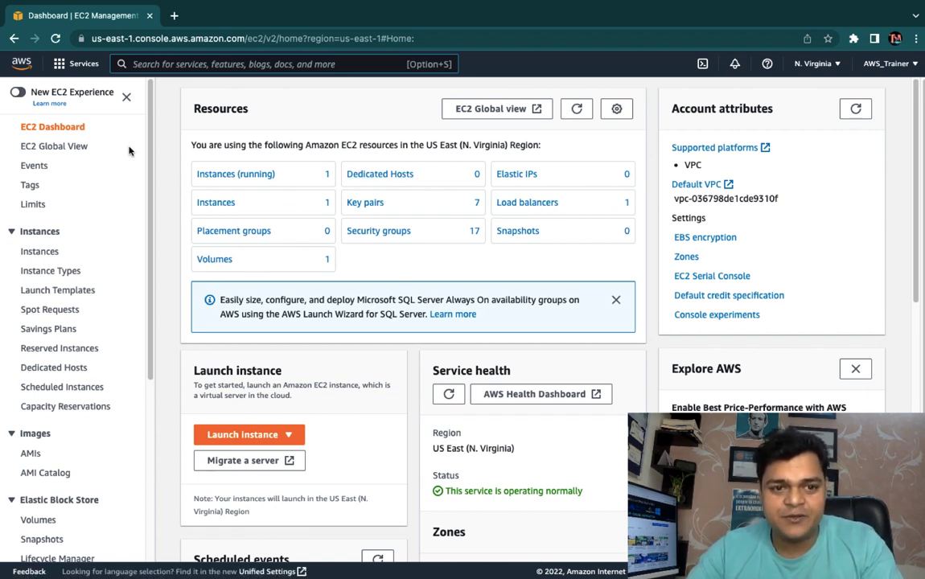
{"action": "left_click", "coordinate": [228, 175]}
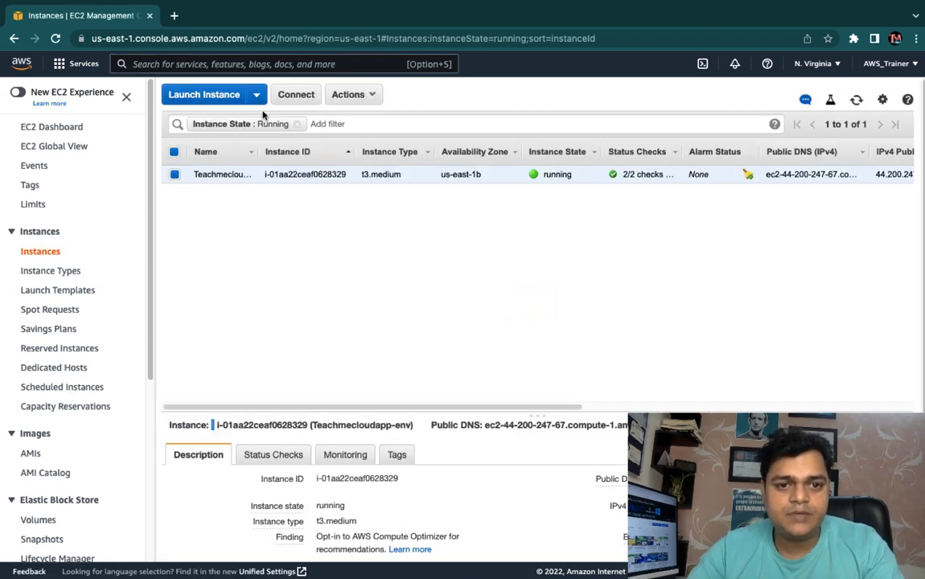
{"action": "left_click", "coordinate": [349, 94]}
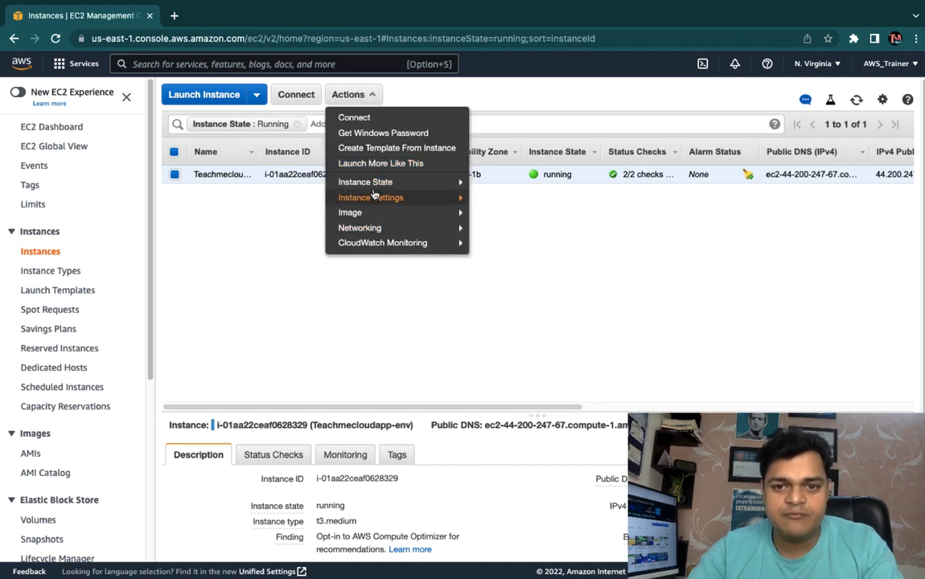
{"action": "mouse_move", "coordinate": [376, 184]}
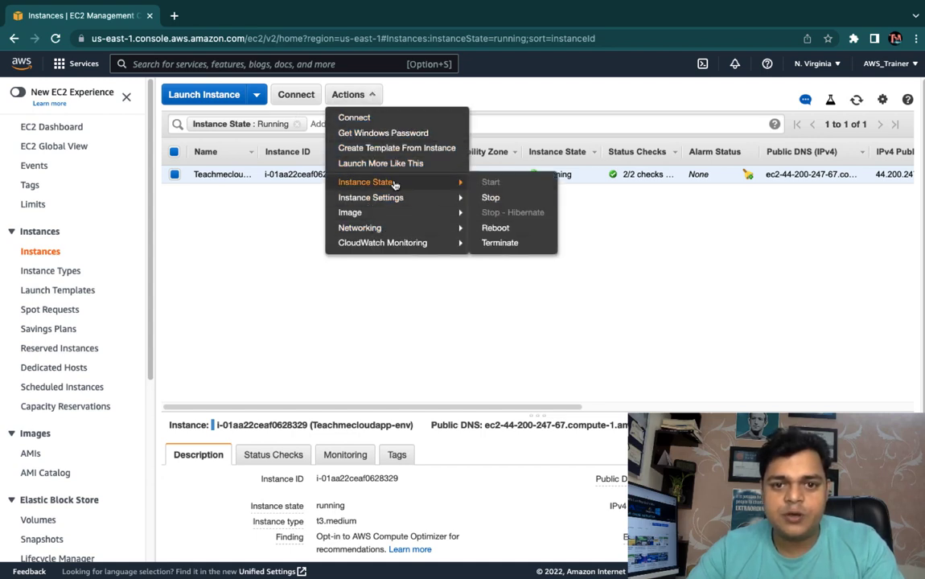
{"action": "left_click", "coordinate": [491, 197]}
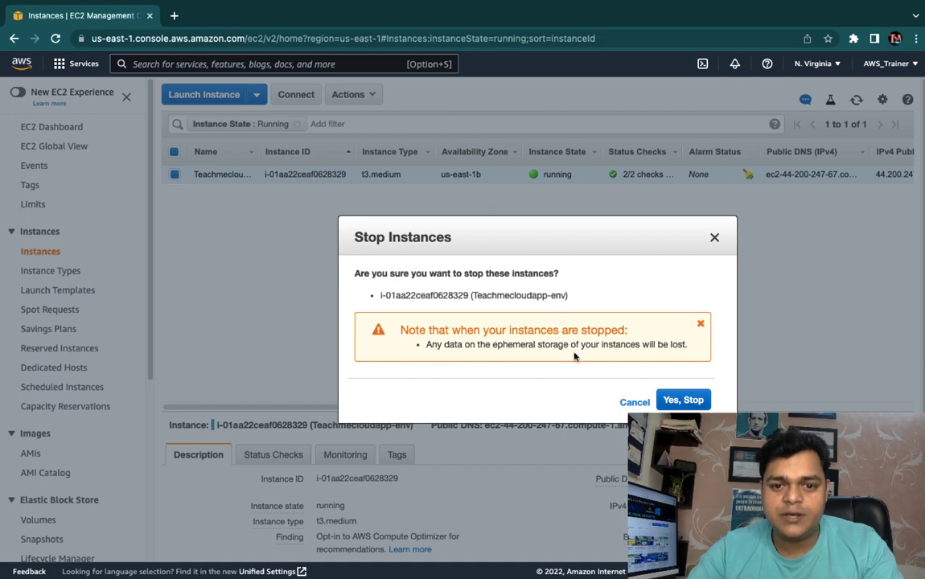
{"action": "left_click", "coordinate": [673, 400]}
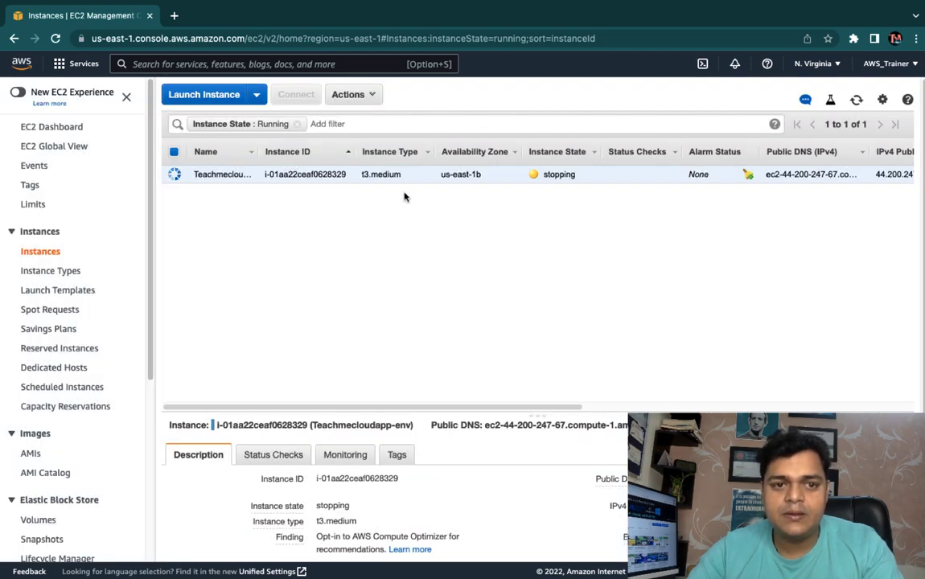
Terminate the Teachmecloudapp-env instance.
{"action": "left_click", "coordinate": [349, 95]}
{"action": "mouse_move", "coordinate": [396, 184]}
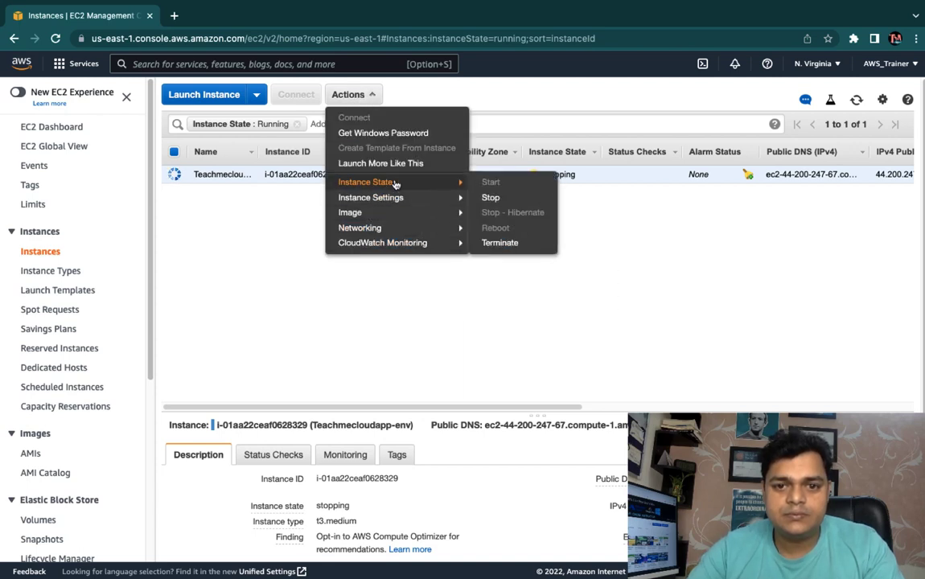
{"action": "left_click", "coordinate": [498, 242]}
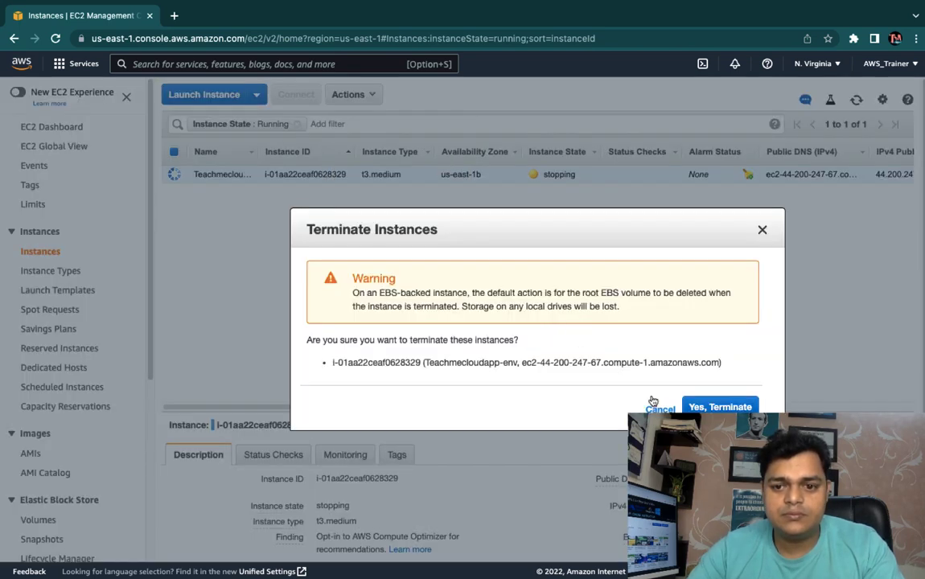
{"action": "left_click", "coordinate": [718, 407]}
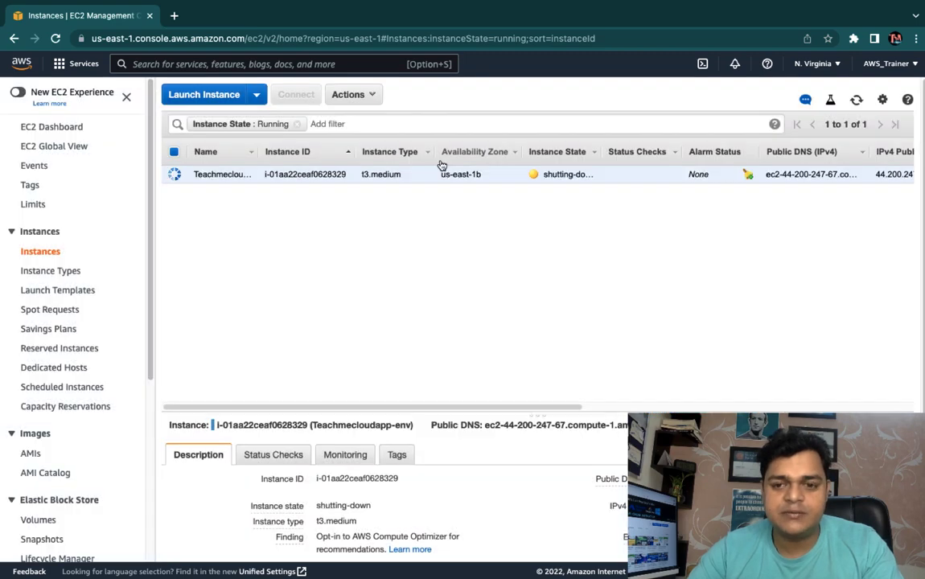
Start launching an instance, search AWS Marketplace for "wordpress" and choose the WordPress Certified by Bitnami and Automattic image.
{"action": "left_click", "coordinate": [220, 96]}
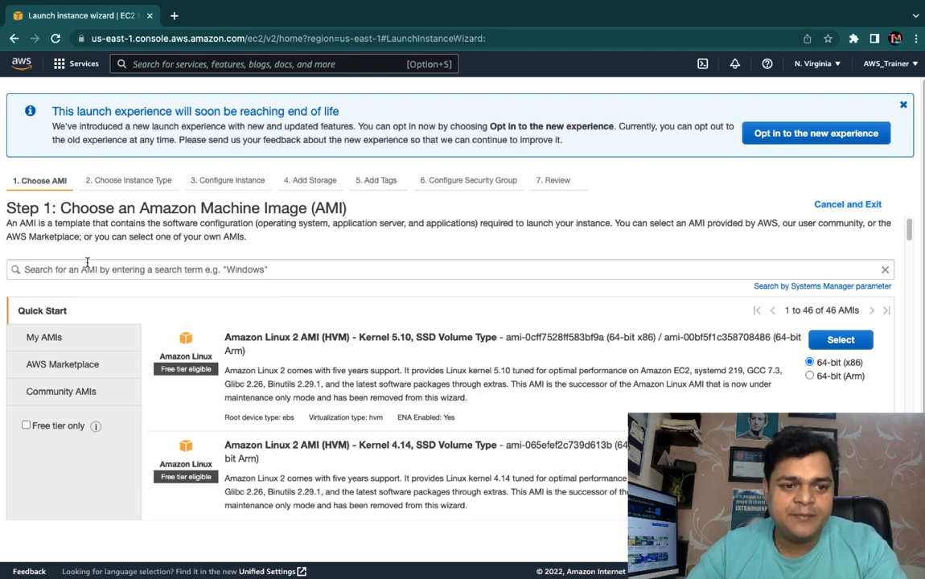
{"action": "left_click", "coordinate": [52, 369]}
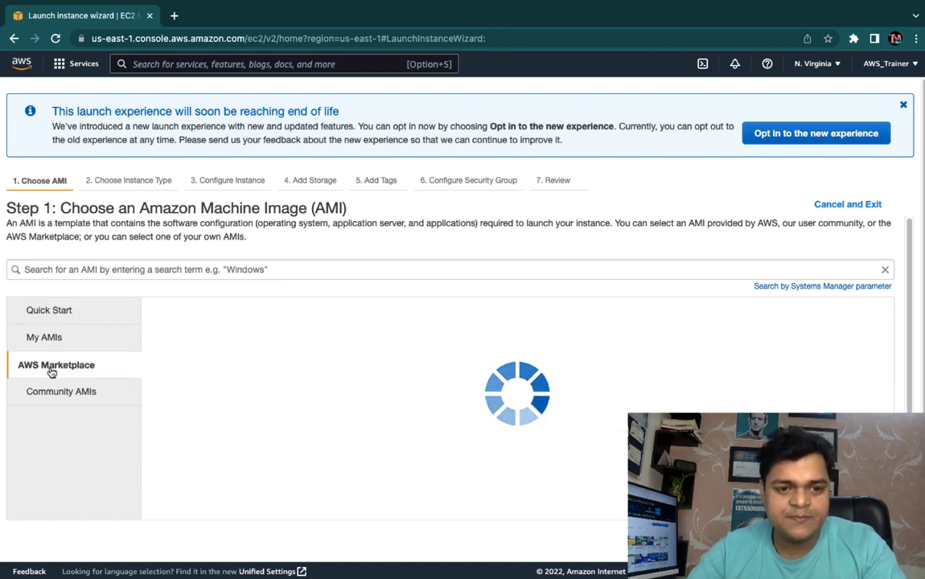
{"action": "left_click", "coordinate": [158, 269]}
{"action": "type", "text": "word"}
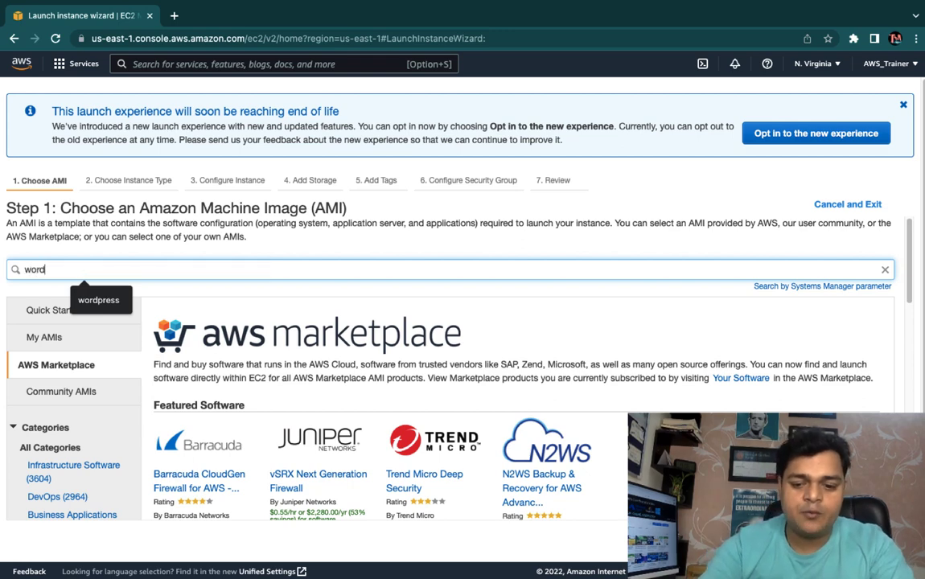
{"action": "type", "text": "press"}
{"action": "key", "text": "Return"}
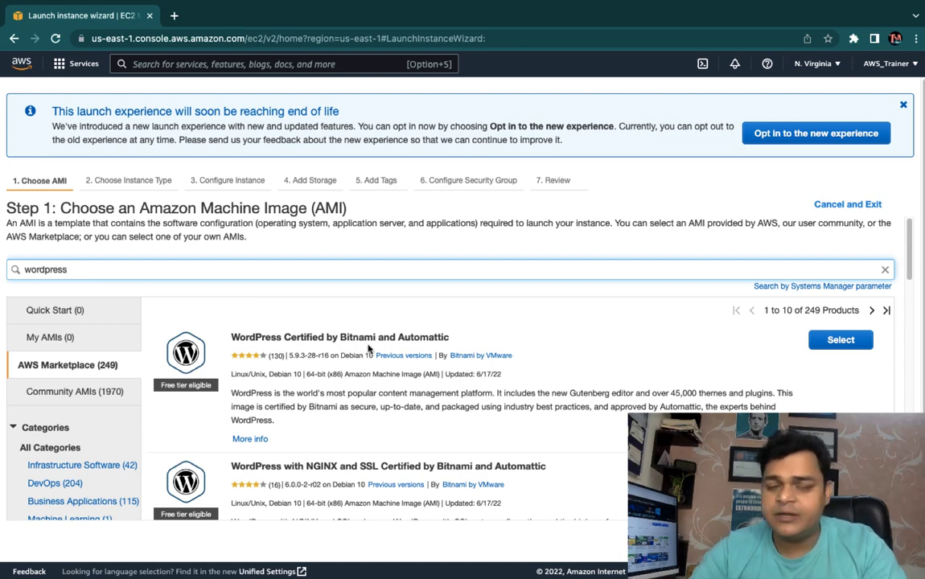
{"action": "left_click", "coordinate": [839, 340]}
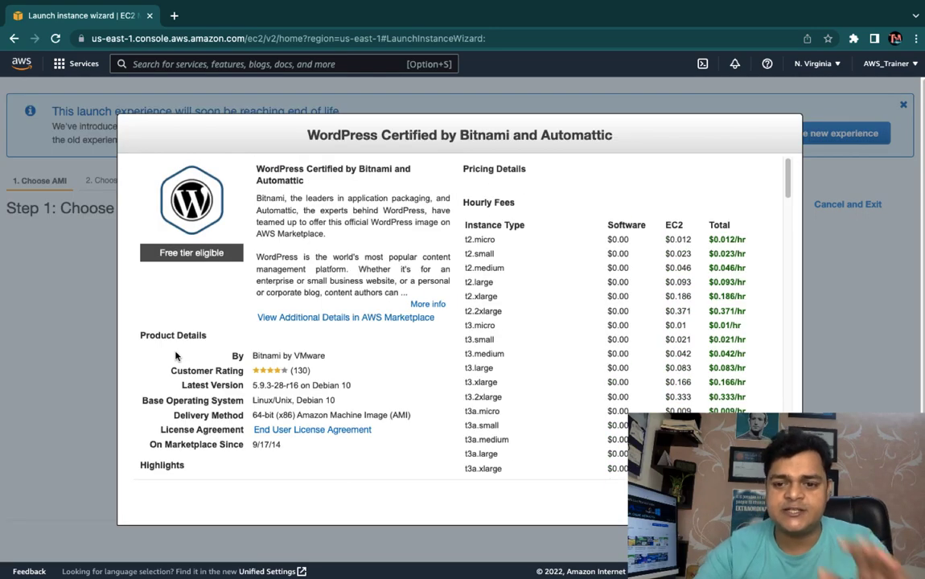
{"action": "left_click", "coordinate": [758, 503]}
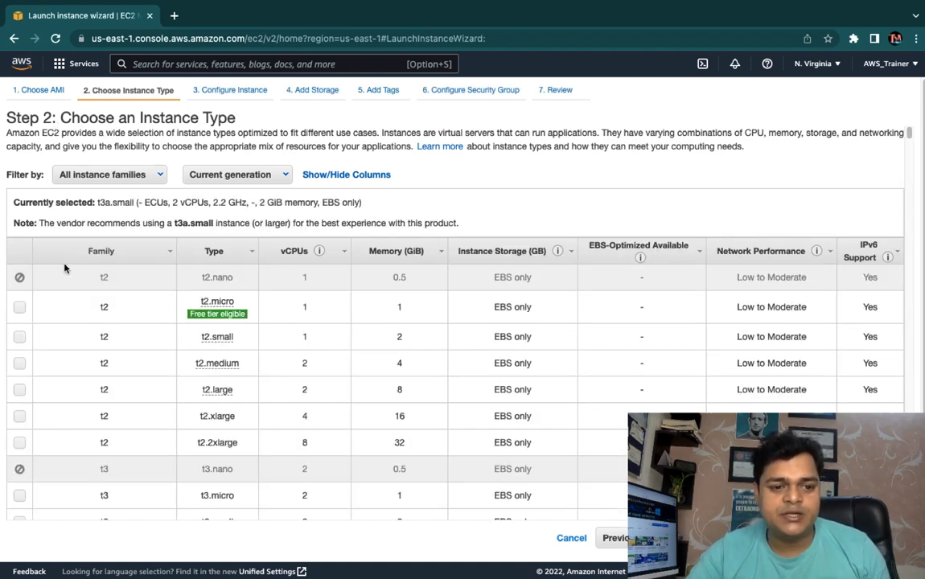
Choose the free-tier t2.micro instance type and continue to the instance details.
{"action": "left_click", "coordinate": [19, 310]}
{"action": "mouse_move", "coordinate": [220, 318]}
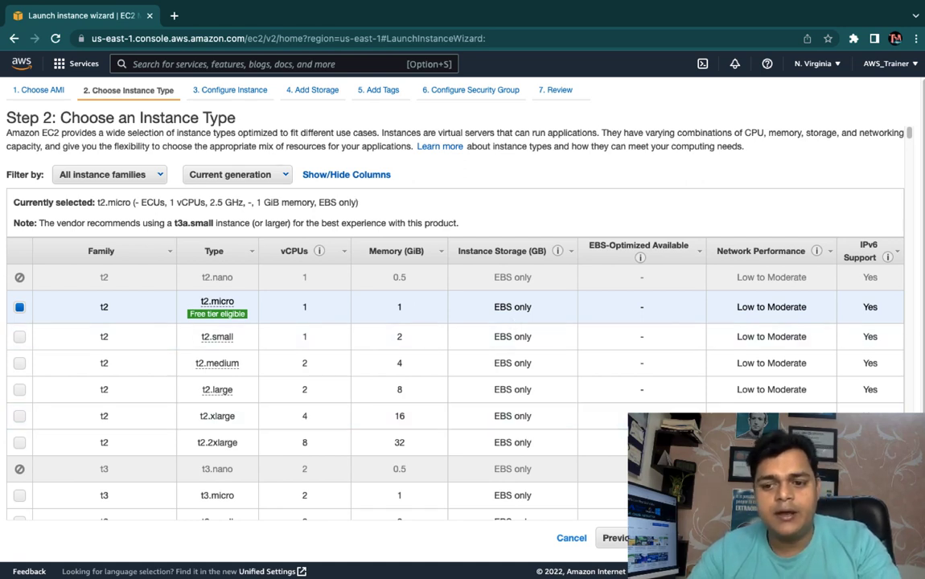
{"action": "left_click", "coordinate": [804, 538]}
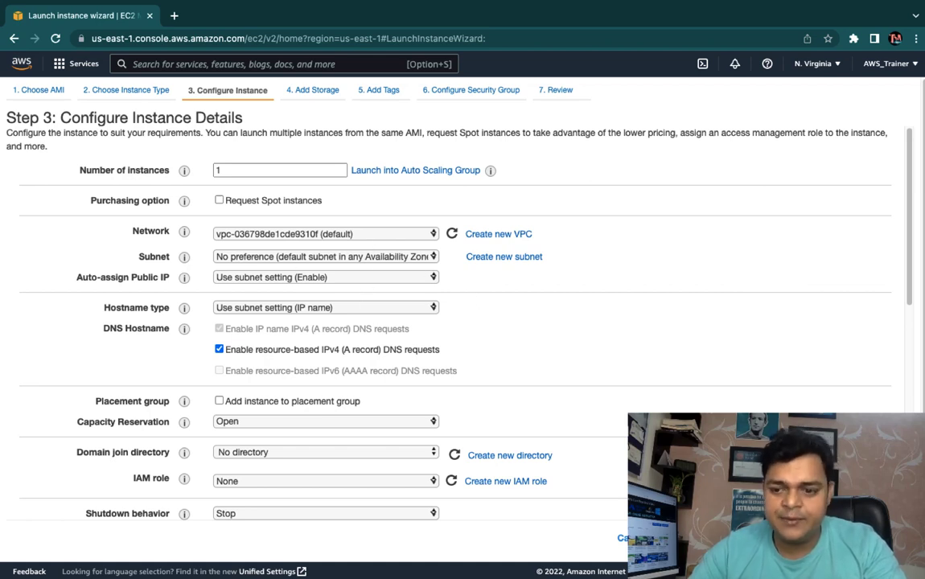
Accept the default instance details, storage, tags and security group rules, and proceed to the launch review.
{"action": "left_click", "coordinate": [862, 538]}
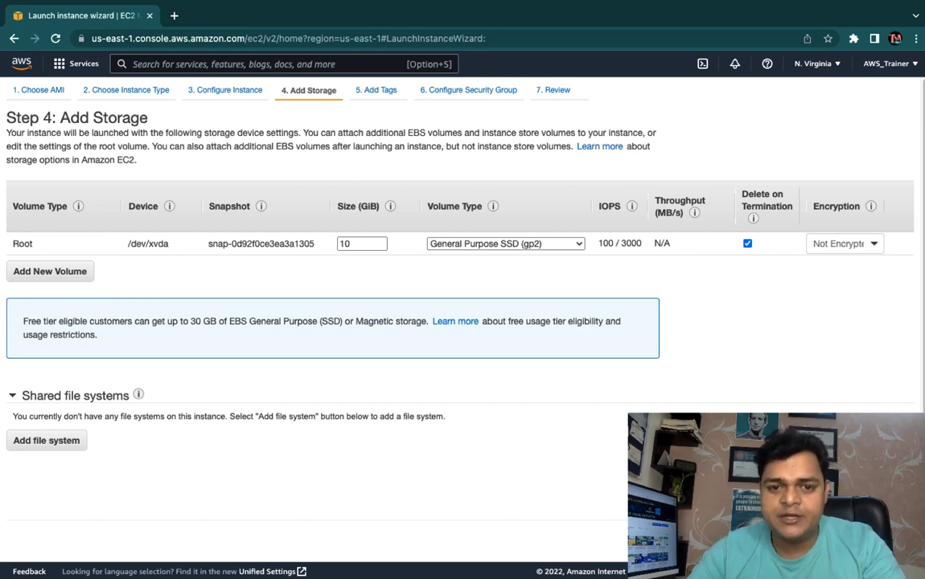
{"action": "left_click", "coordinate": [868, 538]}
{"action": "left_click", "coordinate": [868, 538]}
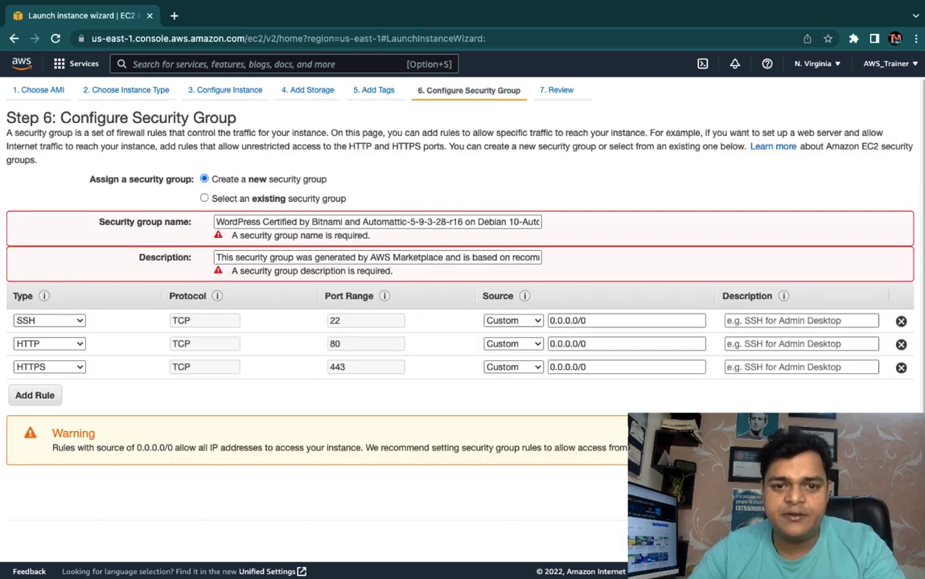
{"action": "left_click", "coordinate": [779, 537]}
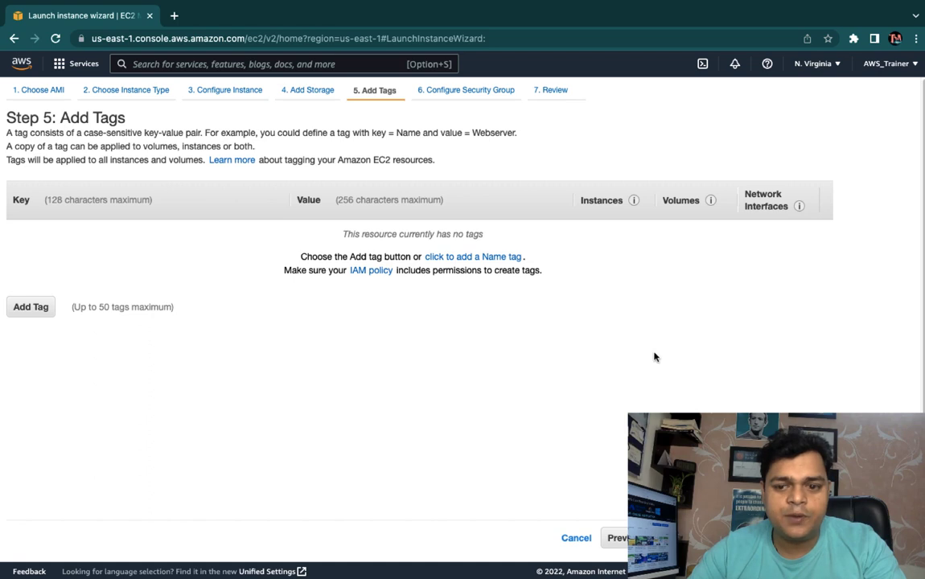
{"action": "left_click", "coordinate": [868, 538]}
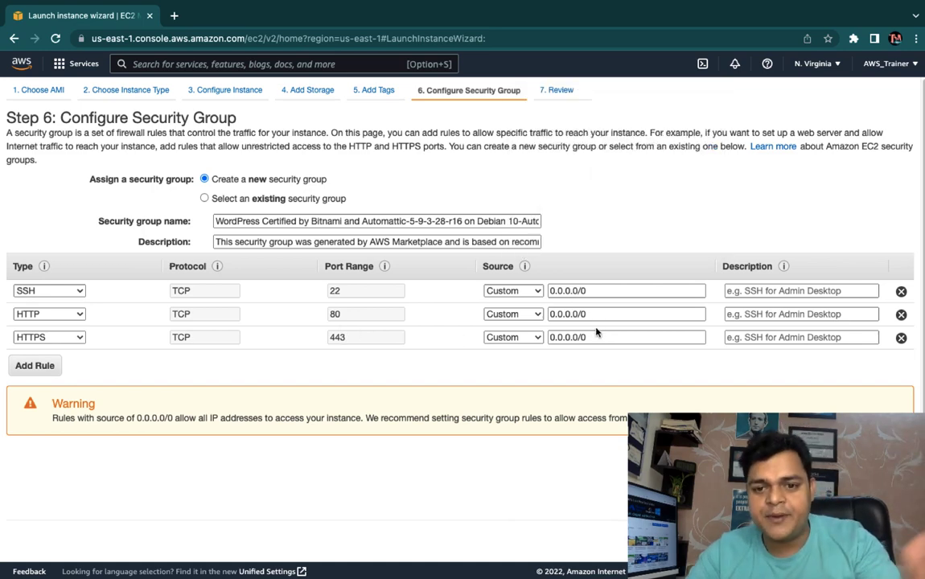
{"action": "left_click", "coordinate": [868, 539]}
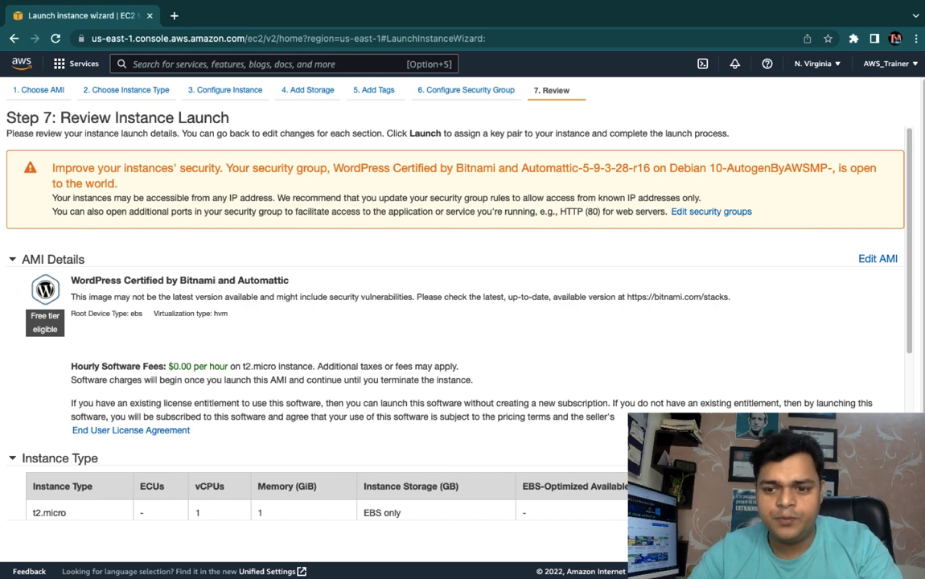
Create a new RSA key pair named wp-key, download it and launch the WordPress instance.
{"action": "left_click", "coordinate": [833, 540]}
{"action": "left_click", "coordinate": [880, 540]}
{"action": "left_click", "coordinate": [886, 540]}
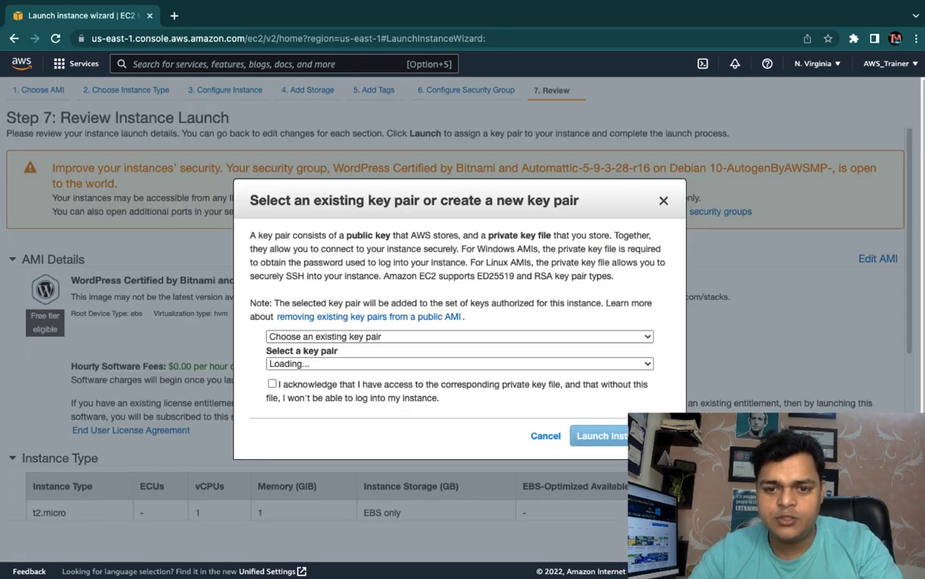
{"action": "left_click", "coordinate": [352, 338]}
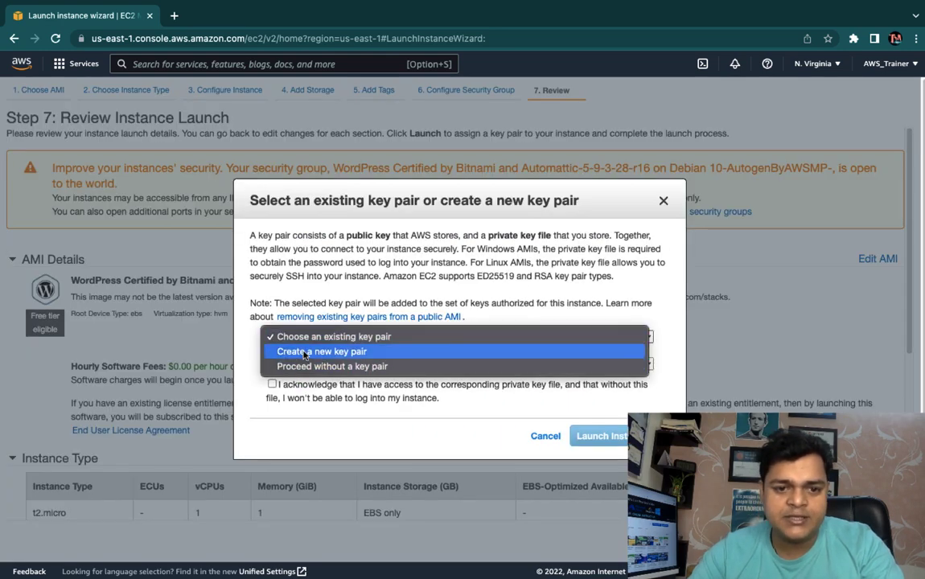
{"action": "left_click", "coordinate": [282, 350]}
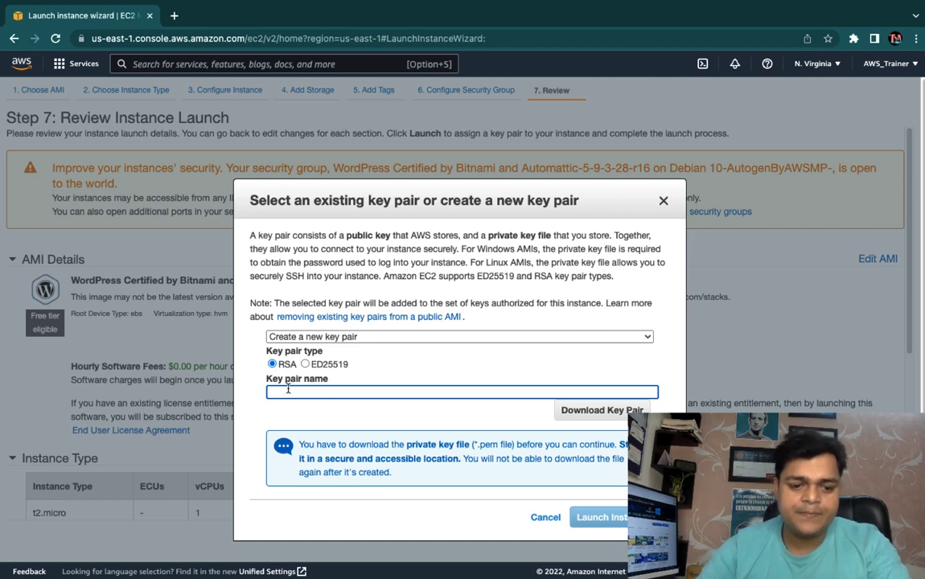
{"action": "type", "text": "wp-key"}
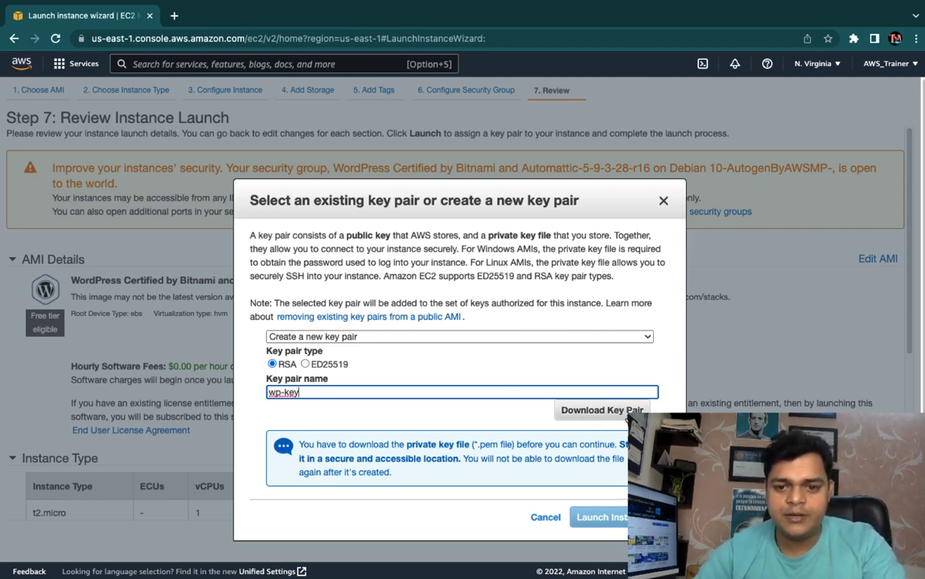
{"action": "left_click", "coordinate": [628, 419]}
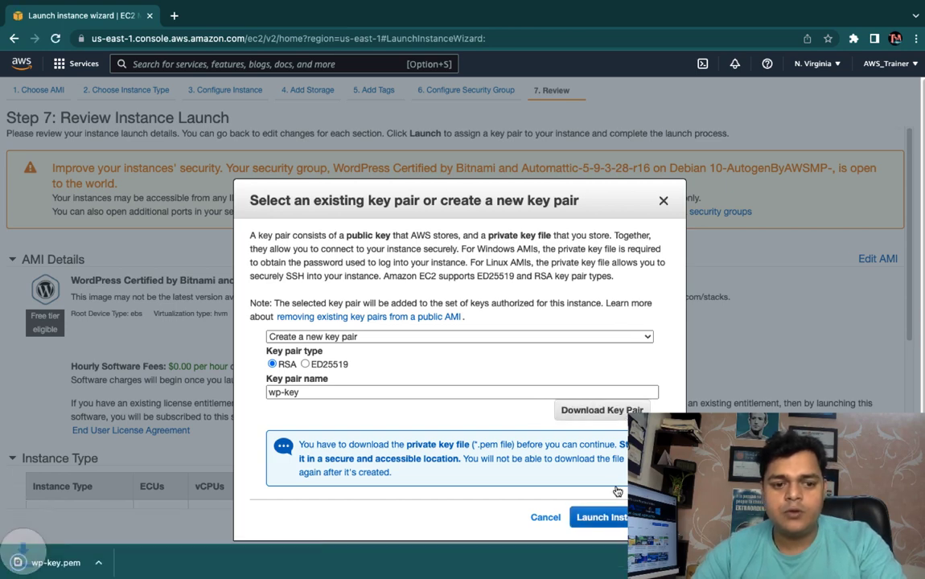
{"action": "left_click", "coordinate": [603, 517]}
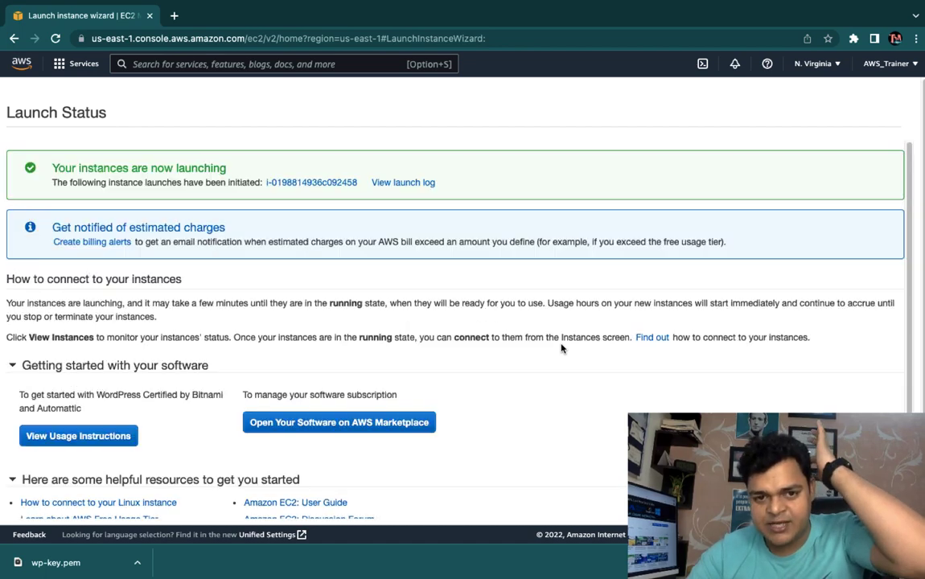
Go from the launch status page to the instances list and refresh it to check the new instance's state.
{"action": "scroll", "coordinate": [421, 384], "scroll_direction": "down", "scroll_amount": 2}
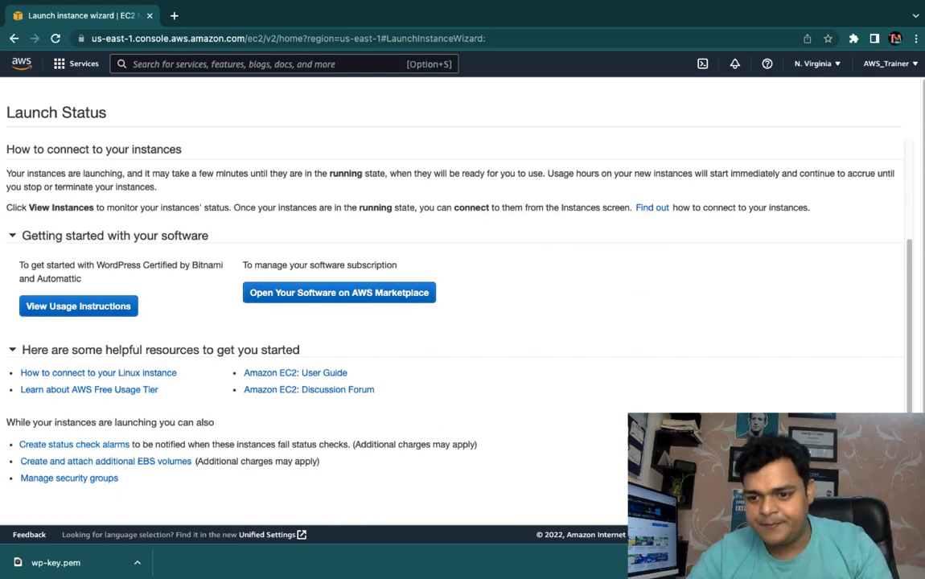
{"action": "left_click", "coordinate": [864, 507]}
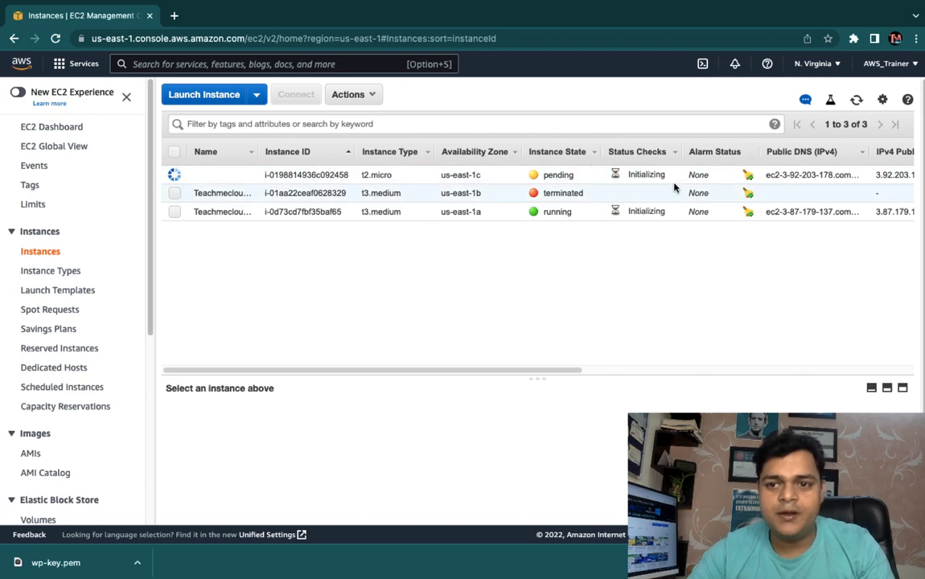
{"action": "left_click", "coordinate": [855, 99]}
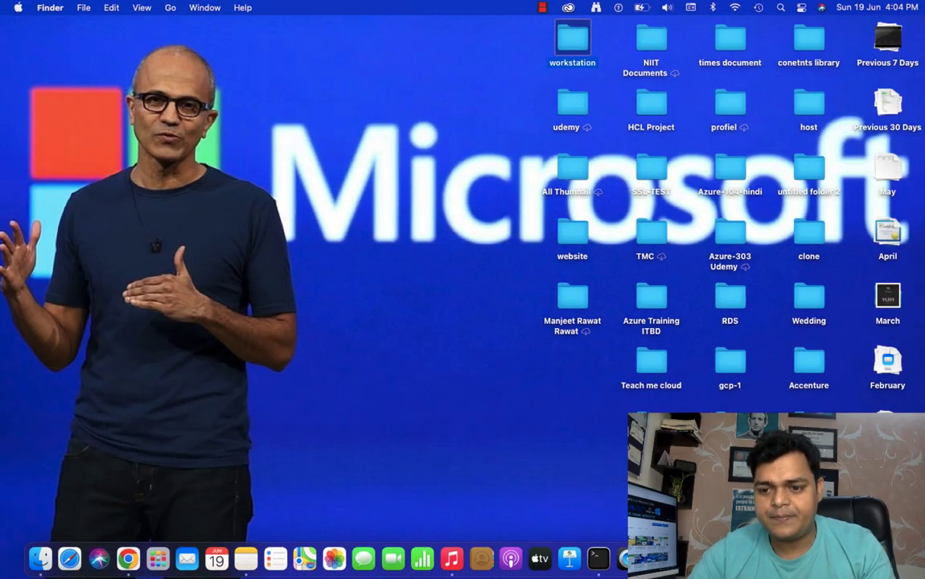
{"action": "right_click", "coordinate": [863, 559]}
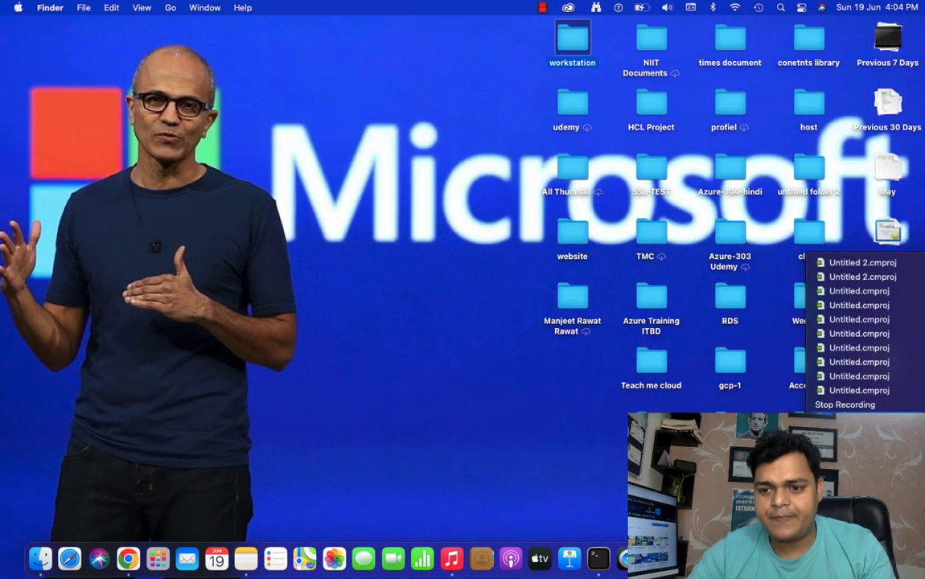
{"action": "left_click", "coordinate": [504, 250]}
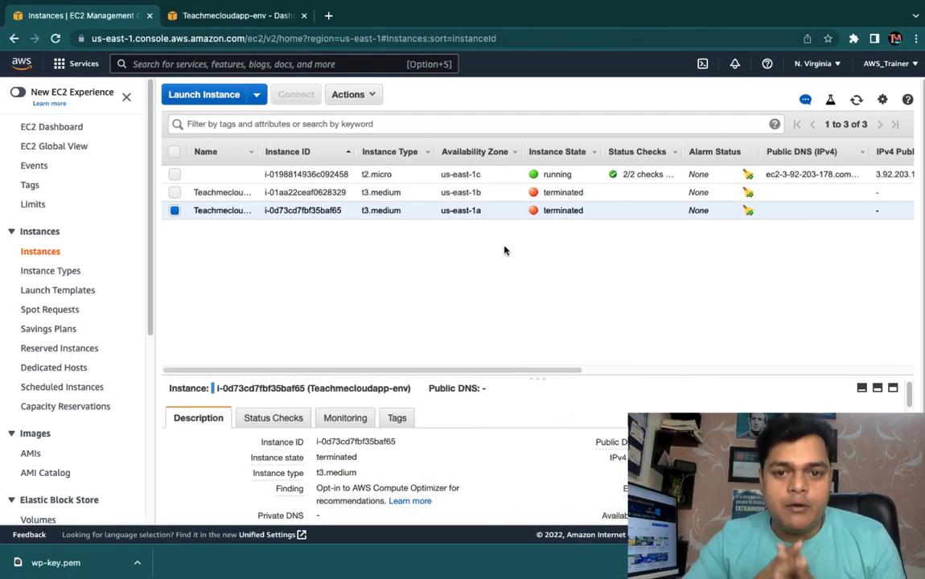
Select only the t2.micro instance in the instances list, leaving the Teachmecloudapp-env instances unselected.
{"action": "left_click", "coordinate": [175, 174]}
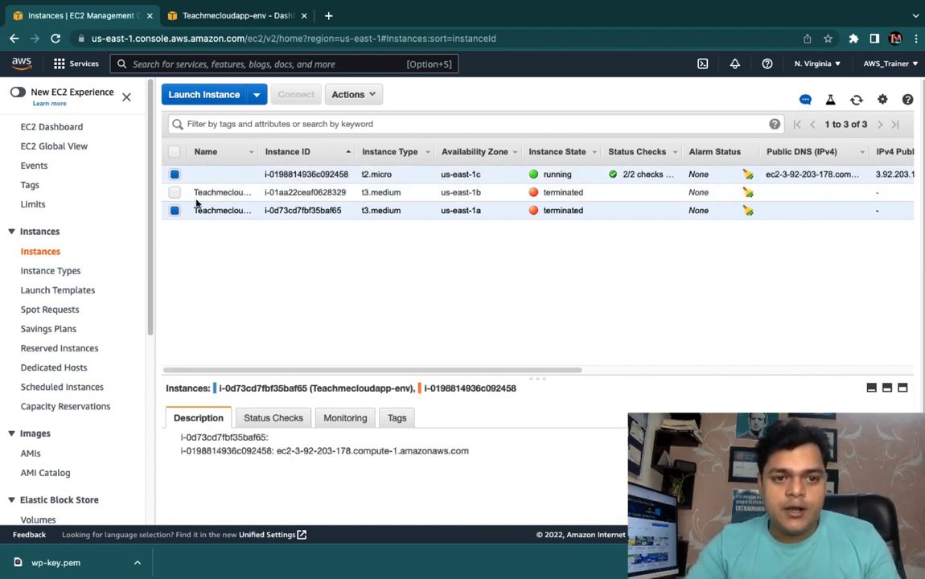
{"action": "left_click", "coordinate": [174, 210]}
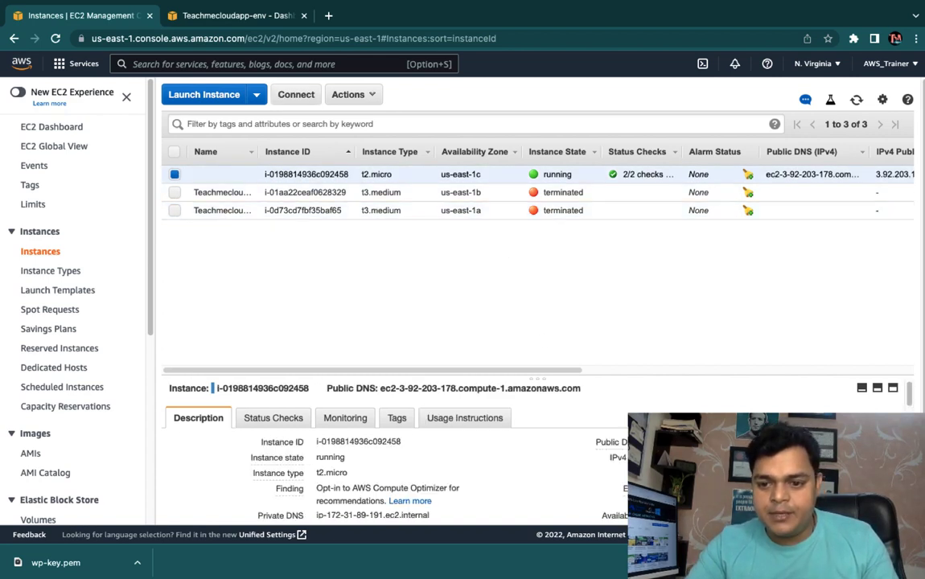
Open the WordPress site at 3.92.203.178 in a new browser tab and look over its home page.
{"action": "left_click", "coordinate": [328, 16]}
{"action": "type", "text": "3.92.203.178"}
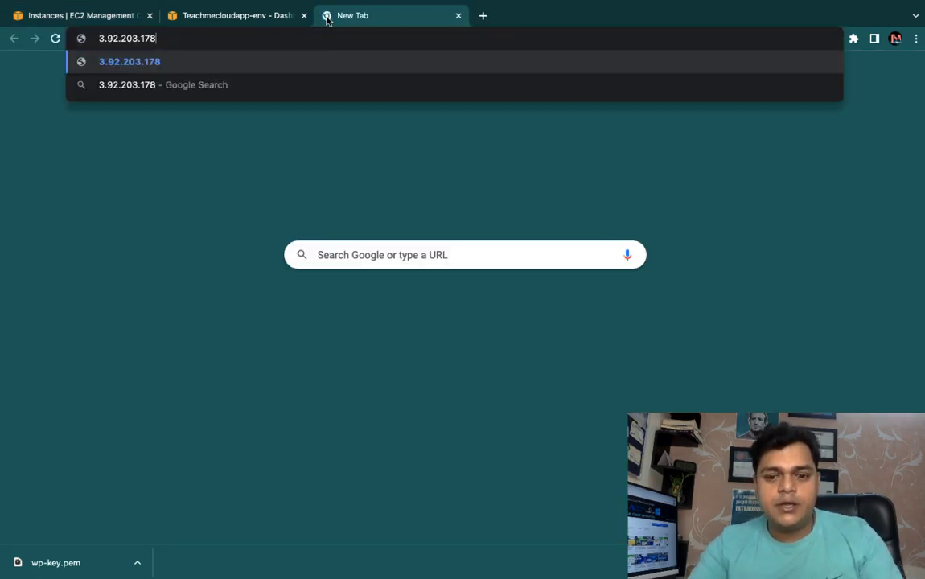
{"action": "key", "text": "Return"}
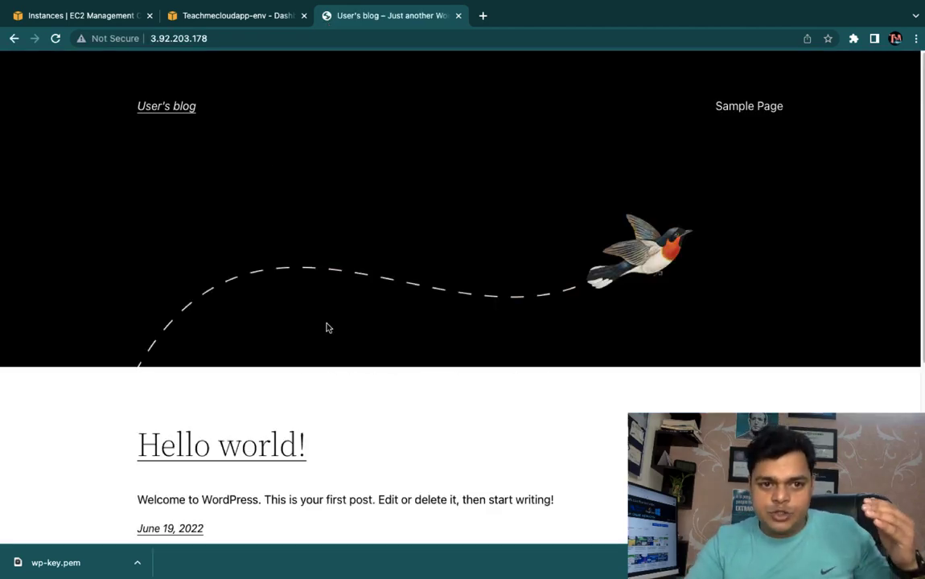
{"action": "scroll", "coordinate": [327, 327], "scroll_direction": "down", "scroll_amount": 5}
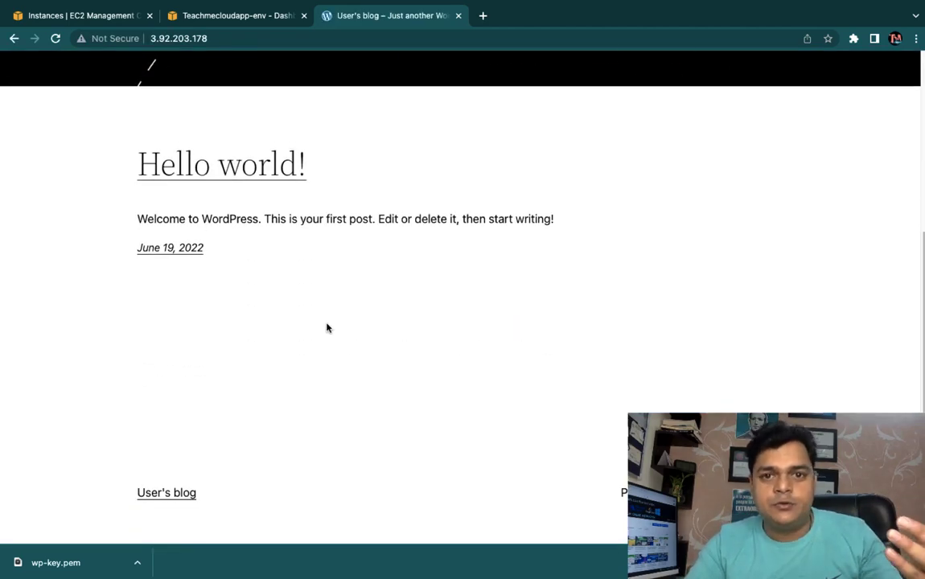
Open the WordPress admin login page at 3.92.203.178/wp-admin and enter bitnami as the username.
{"action": "left_click", "coordinate": [227, 39]}
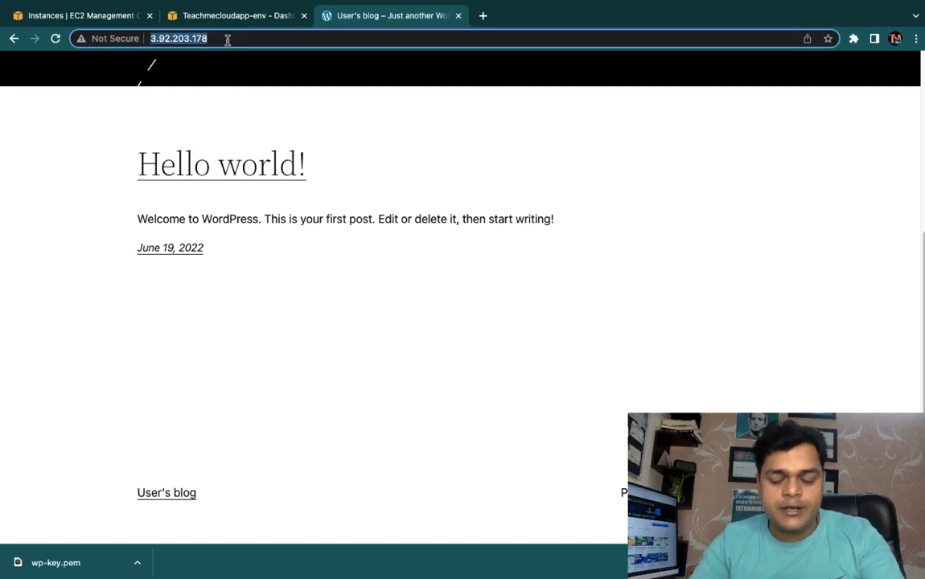
{"action": "left_click", "coordinate": [227, 40]}
{"action": "type", "text": "/w"}
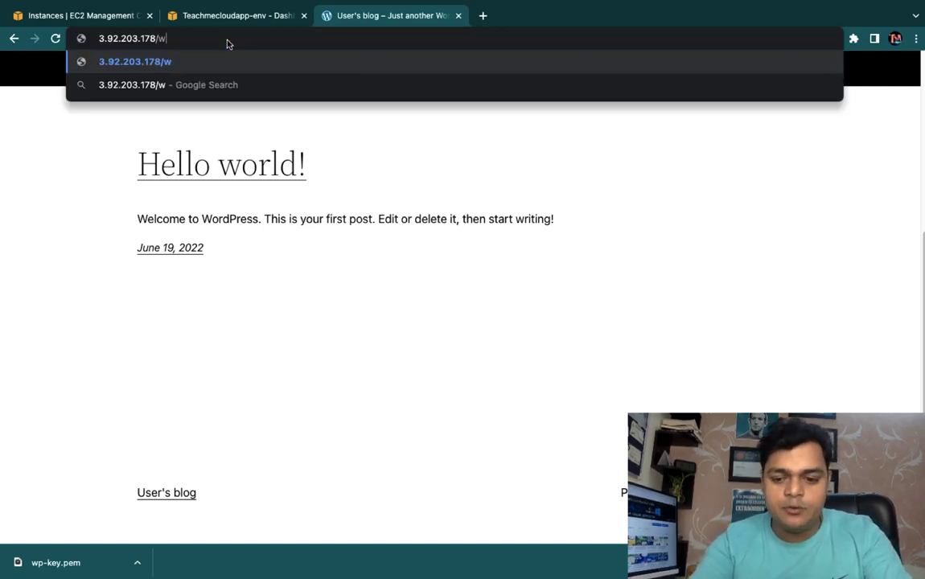
{"action": "type", "text": "p-admin"}
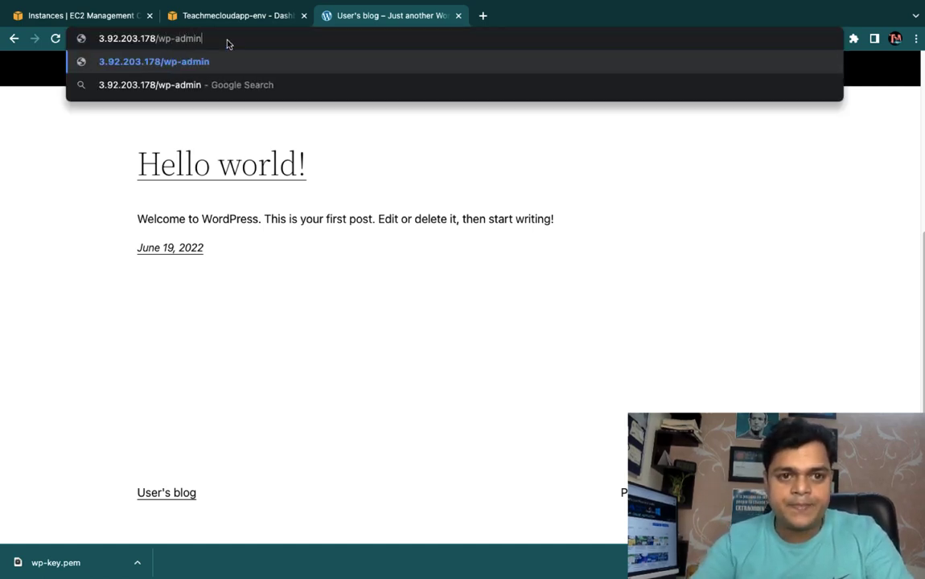
{"action": "key", "text": "Return"}
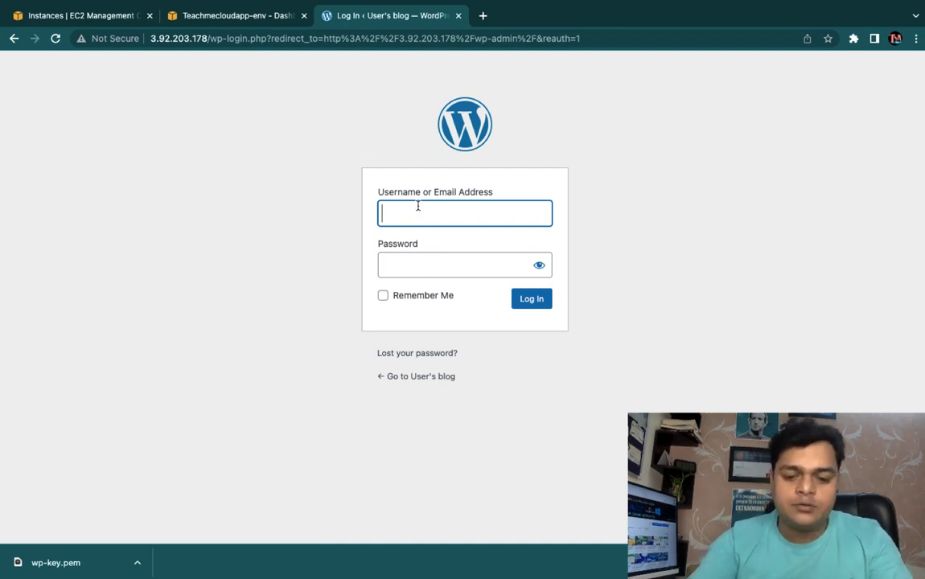
{"action": "type", "text": "bitnami"}
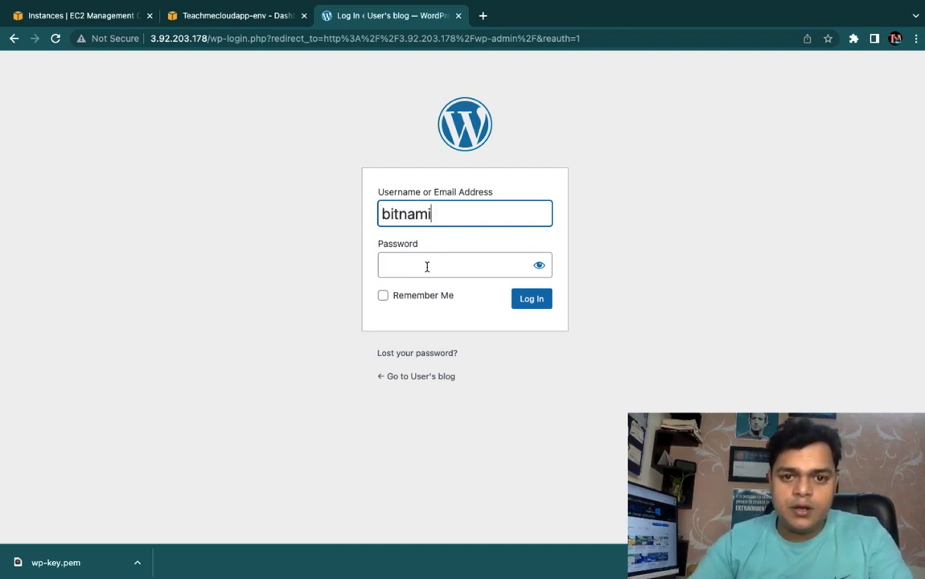
{"action": "left_click", "coordinate": [427, 270]}
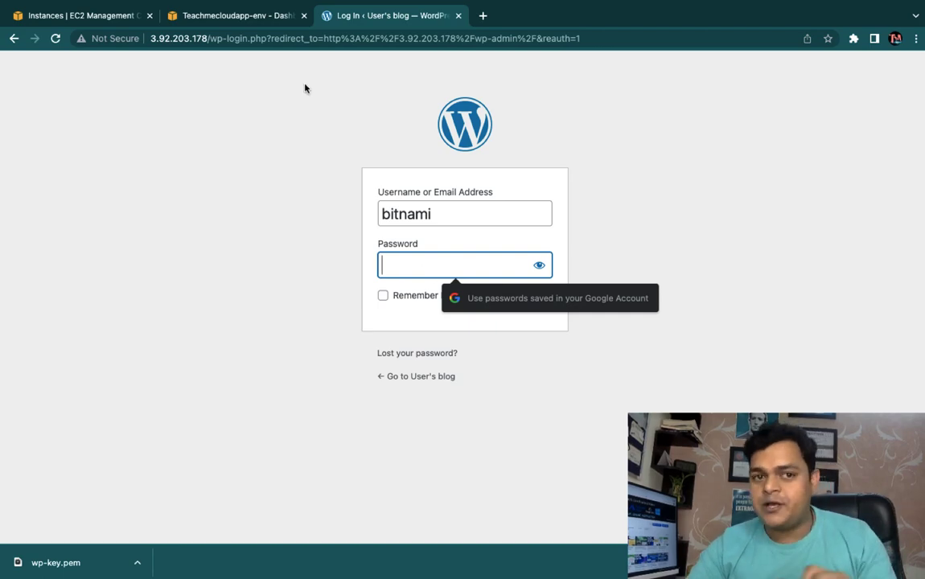
Return to the EC2 instances list and open the system log of the selected t2.micro instance.
{"action": "left_click", "coordinate": [244, 11]}
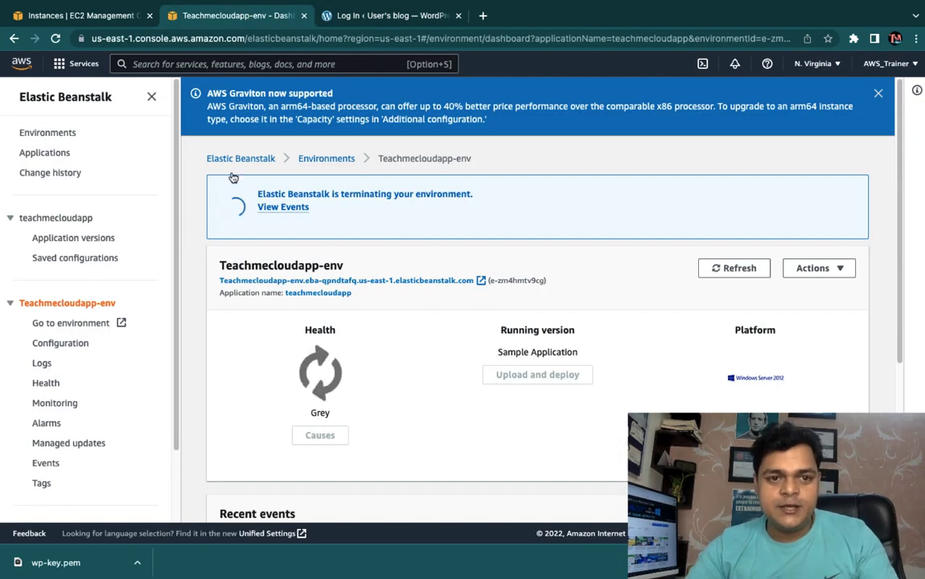
{"action": "left_click", "coordinate": [122, 17]}
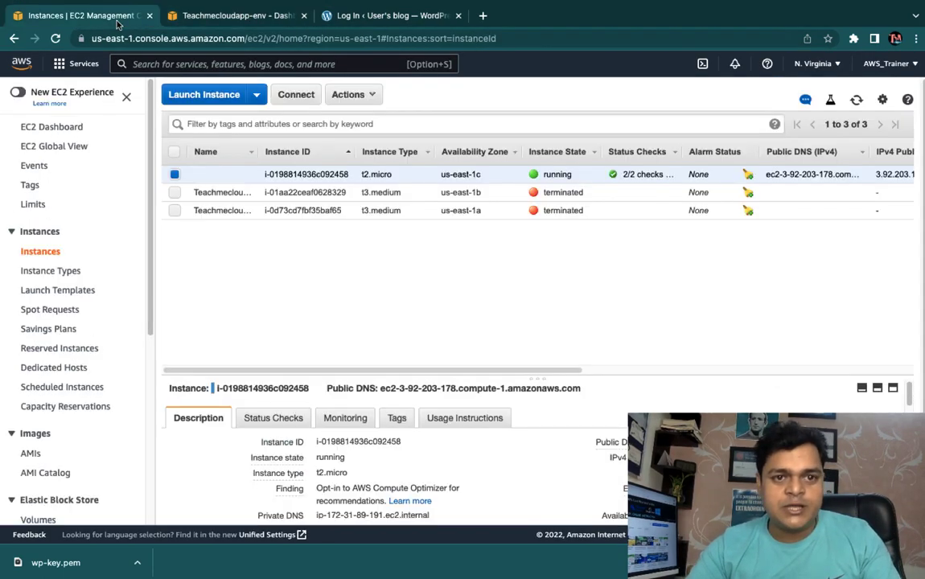
{"action": "left_click", "coordinate": [373, 95]}
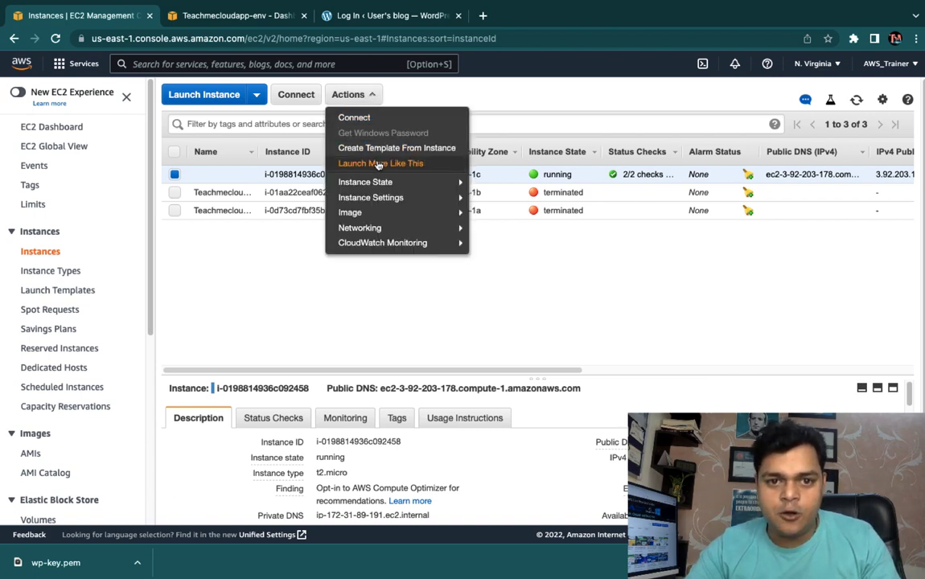
{"action": "mouse_move", "coordinate": [380, 186]}
{"action": "mouse_move", "coordinate": [383, 203]}
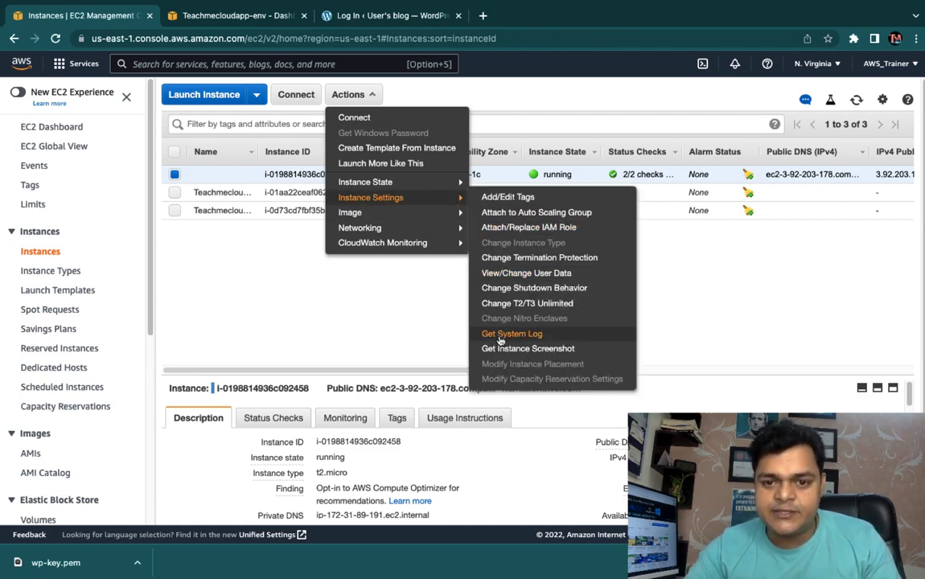
{"action": "left_click", "coordinate": [513, 334]}
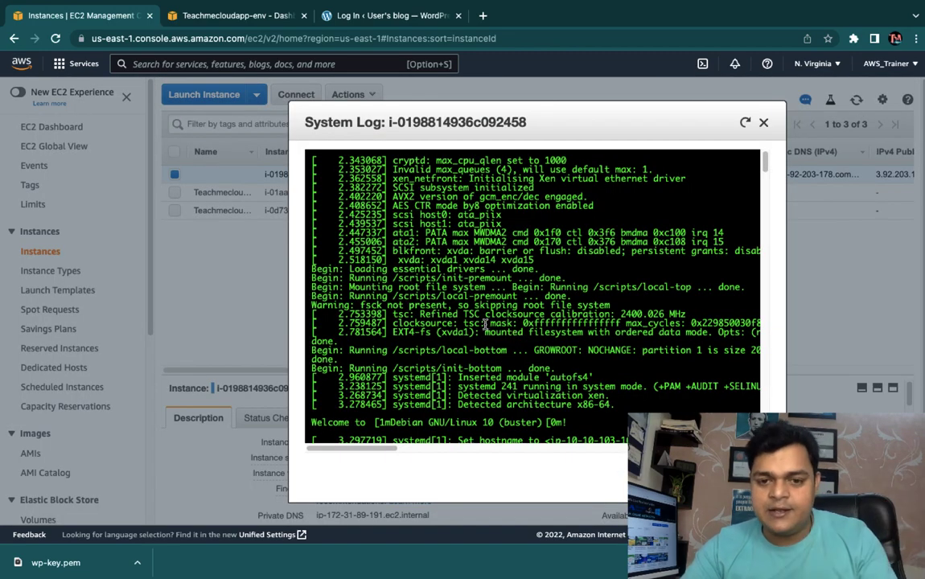
Find the Bitnami application password in the instance's system log and copy it.
{"action": "scroll", "coordinate": [491, 322], "scroll_direction": "down", "scroll_amount": 10}
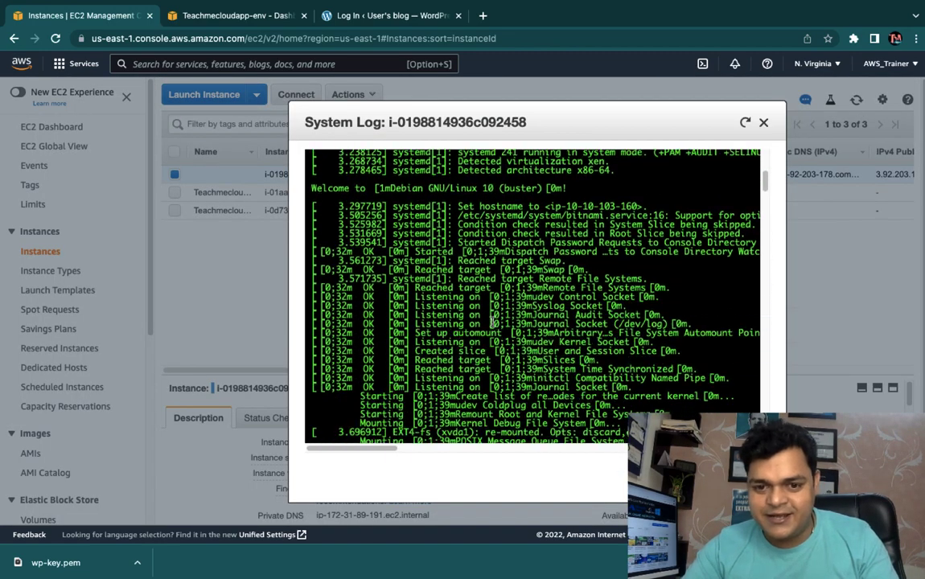
{"action": "scroll", "coordinate": [492, 320], "scroll_direction": "down", "scroll_amount": 10}
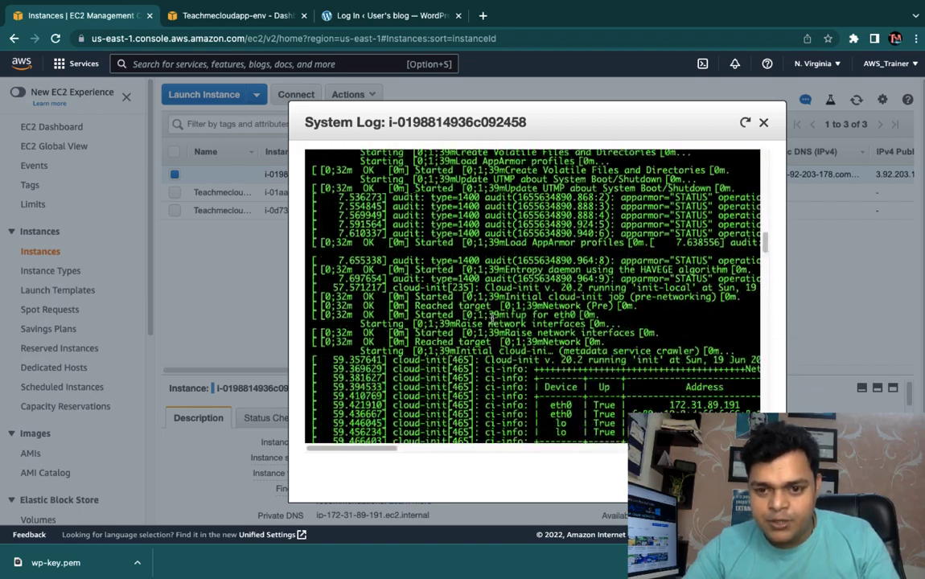
{"action": "scroll", "coordinate": [492, 321], "scroll_direction": "down", "scroll_amount": 10}
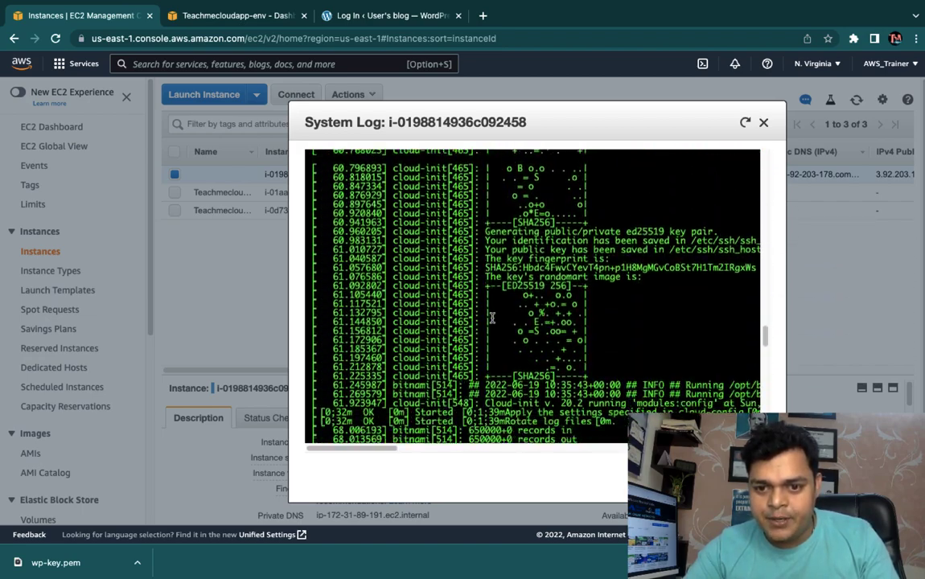
{"action": "scroll", "coordinate": [492, 318], "scroll_direction": "up", "scroll_amount": 2}
{"action": "scroll", "coordinate": [450, 257], "scroll_direction": "right", "scroll_amount": 3}
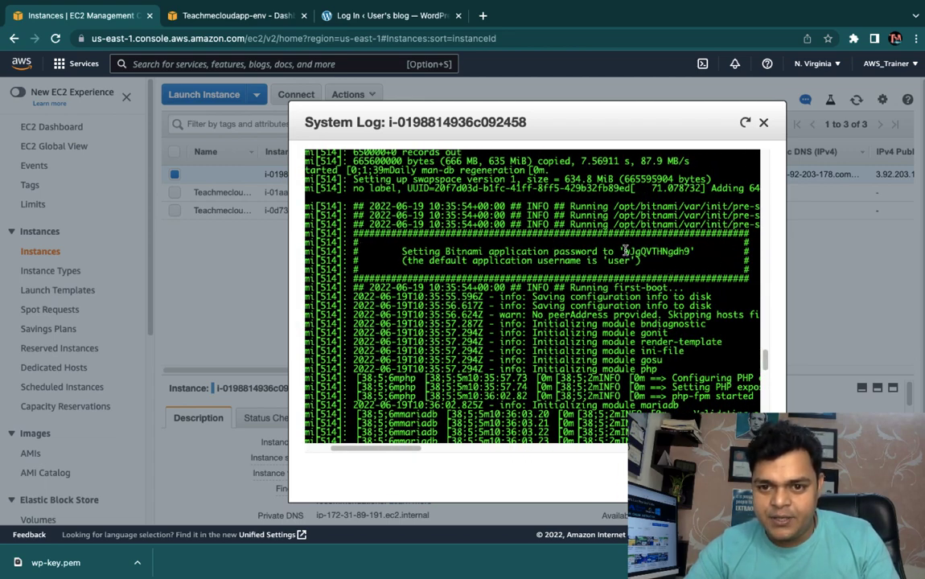
{"action": "left_click_drag", "start_coordinate": [624, 251], "coordinate": [683, 252]}
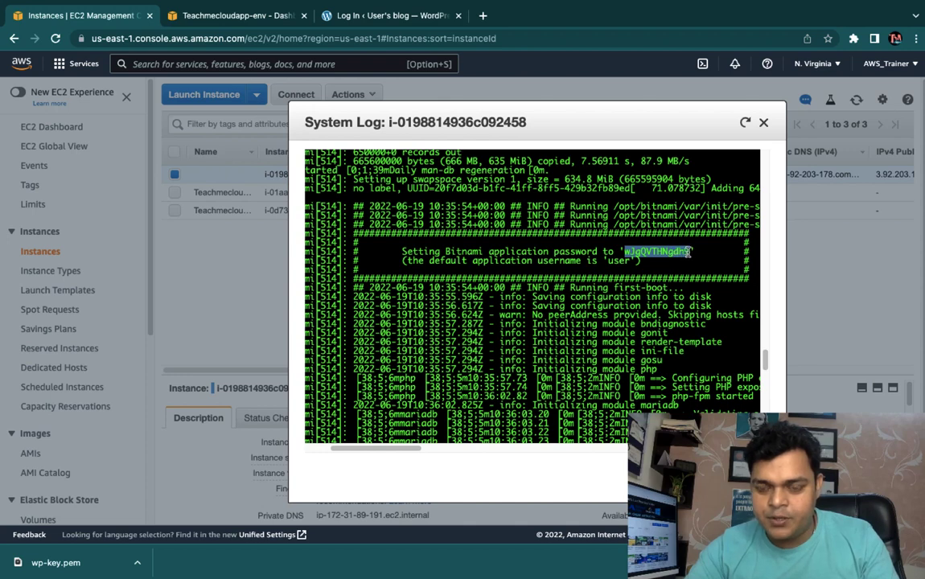
{"action": "right_click", "coordinate": [625, 250]}
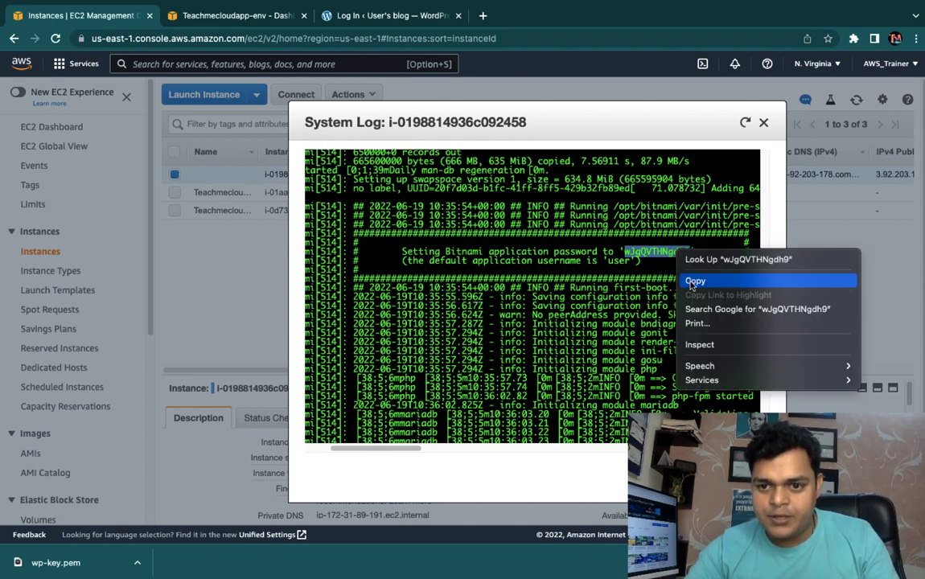
{"action": "left_click", "coordinate": [754, 281]}
Try to log in to the WordPress admin as bitnami with the copied application password.
{"action": "left_click", "coordinate": [379, 16]}
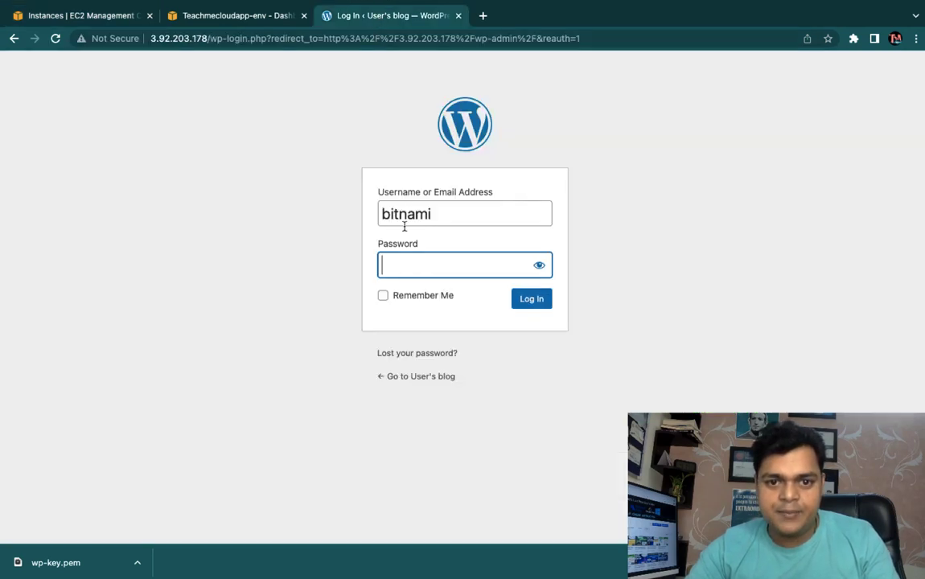
{"action": "key", "text": "ctrl+v"}
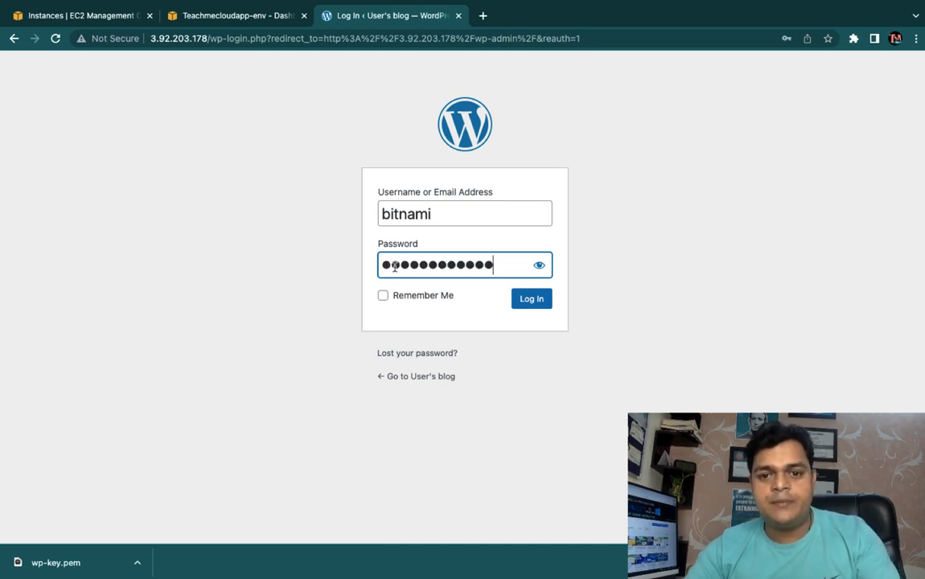
{"action": "left_click", "coordinate": [531, 305]}
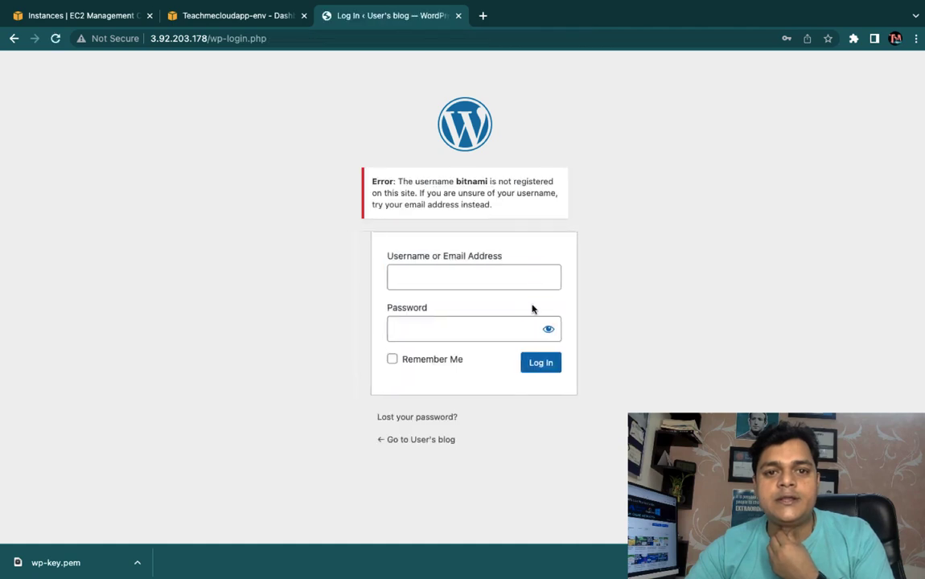
Log in to WordPress with the username user and the copied application password, and decline saving the password in the browser.
{"action": "type", "text": "user"}
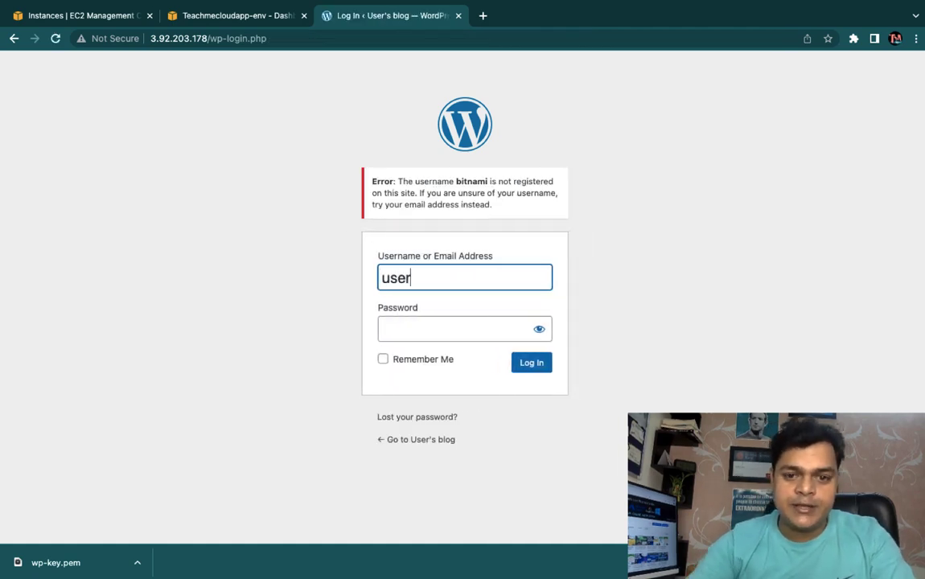
{"action": "key", "text": "Tab"}
{"action": "key", "text": "ctrl+v"}
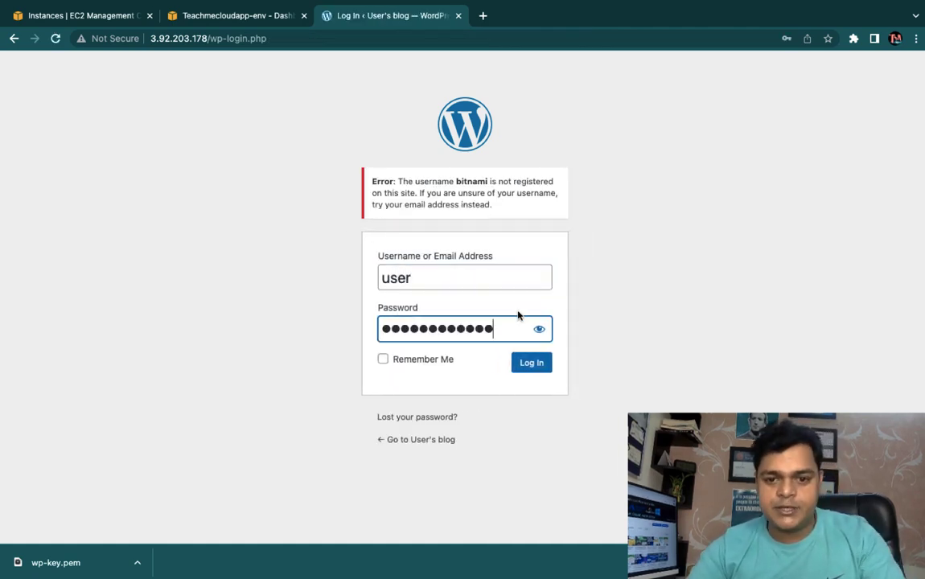
{"action": "left_click", "coordinate": [537, 367]}
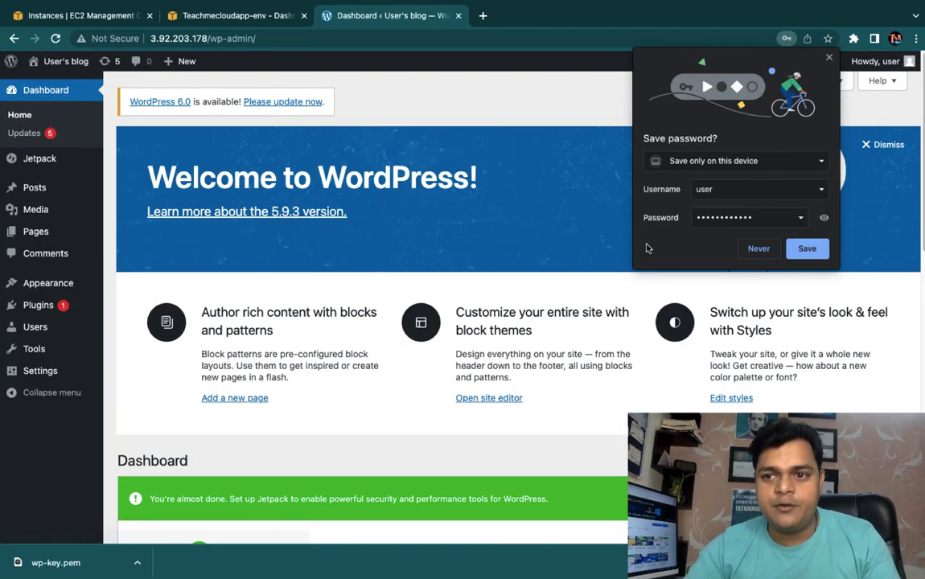
{"action": "left_click", "coordinate": [755, 248]}
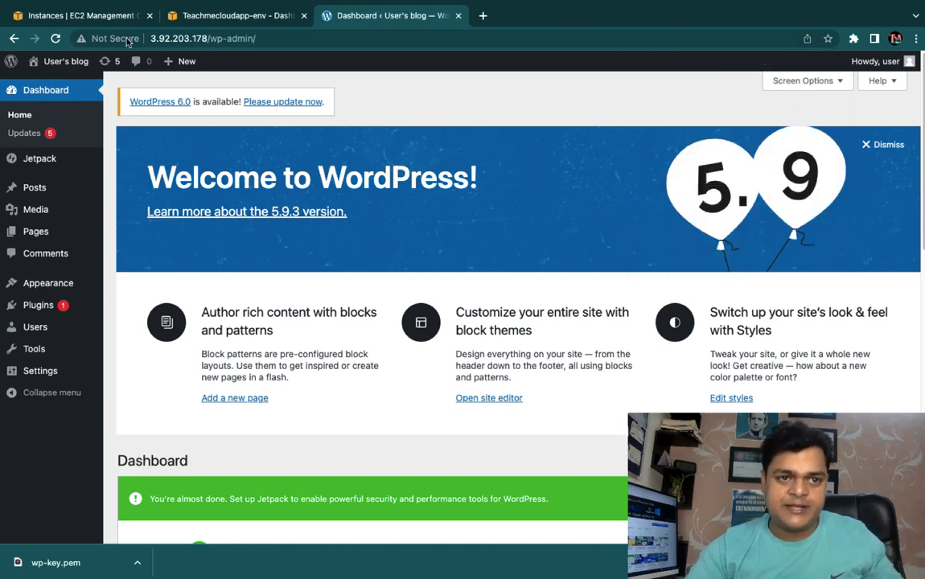
Close the Teachmecloudapp-env browser tab and dismiss the WordPress welcome banner on the dashboard.
{"action": "left_click", "coordinate": [304, 15]}
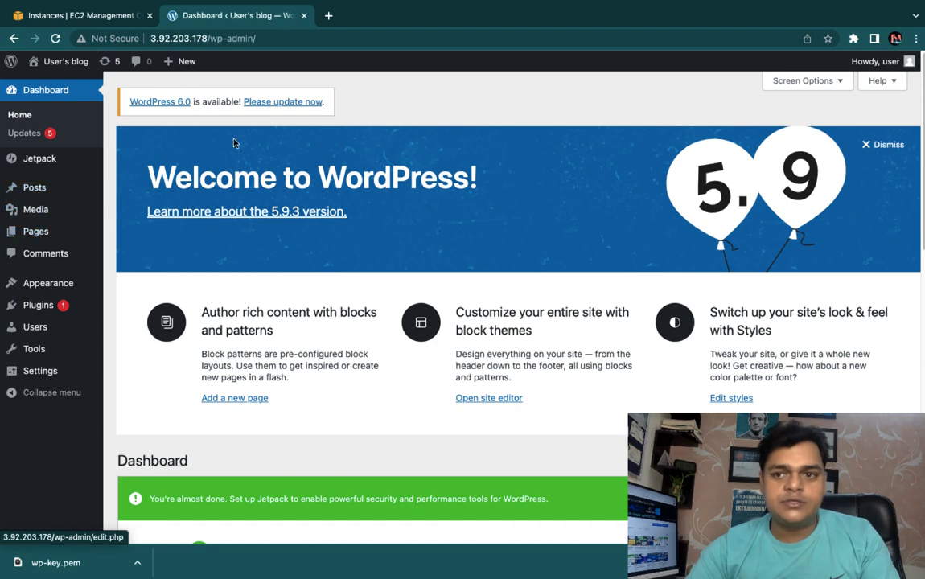
{"action": "left_click", "coordinate": [885, 144]}
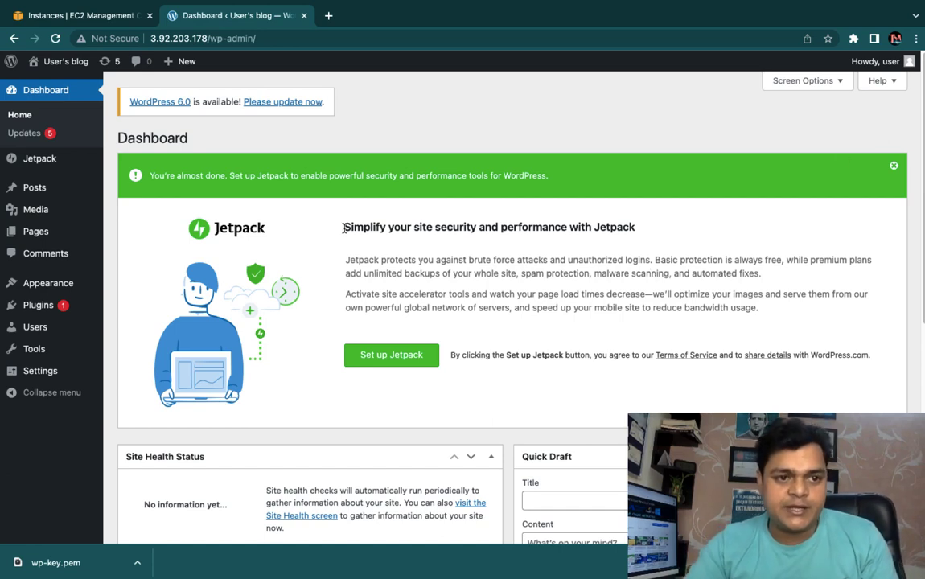
Move the default "Hello world!" post to the trash from the WordPress posts list.
{"action": "left_click", "coordinate": [35, 187]}
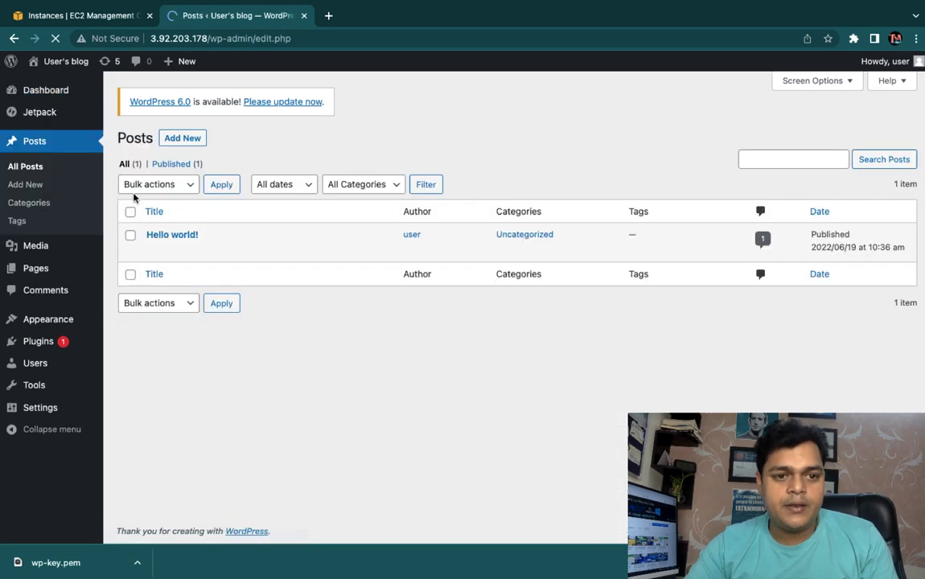
{"action": "left_click", "coordinate": [131, 236]}
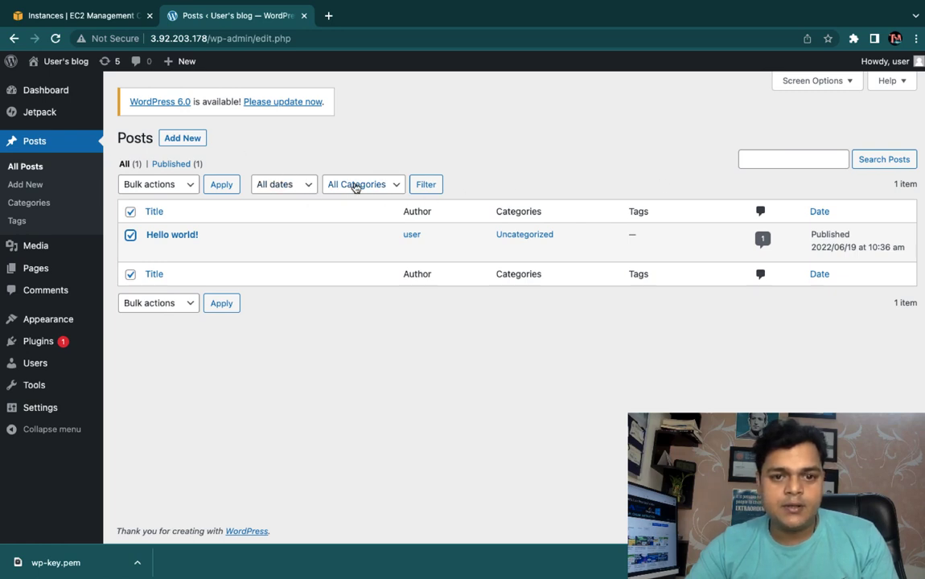
{"action": "left_click", "coordinate": [301, 187]}
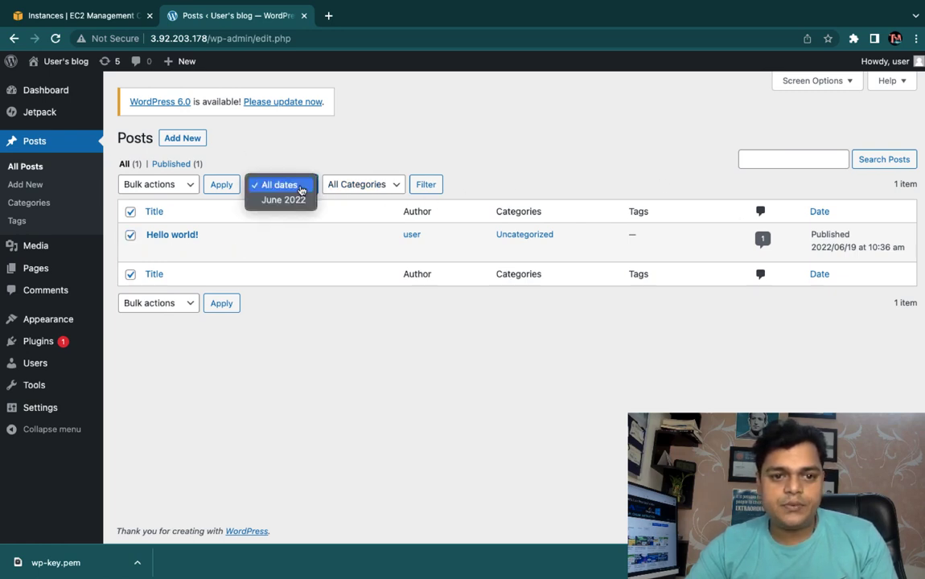
{"action": "left_click", "coordinate": [295, 254]}
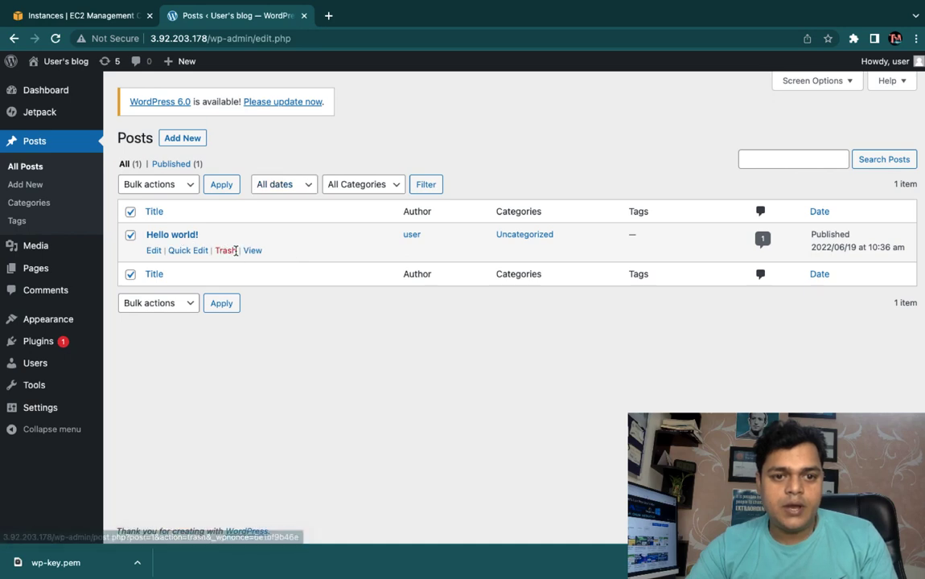
{"action": "left_click", "coordinate": [222, 251]}
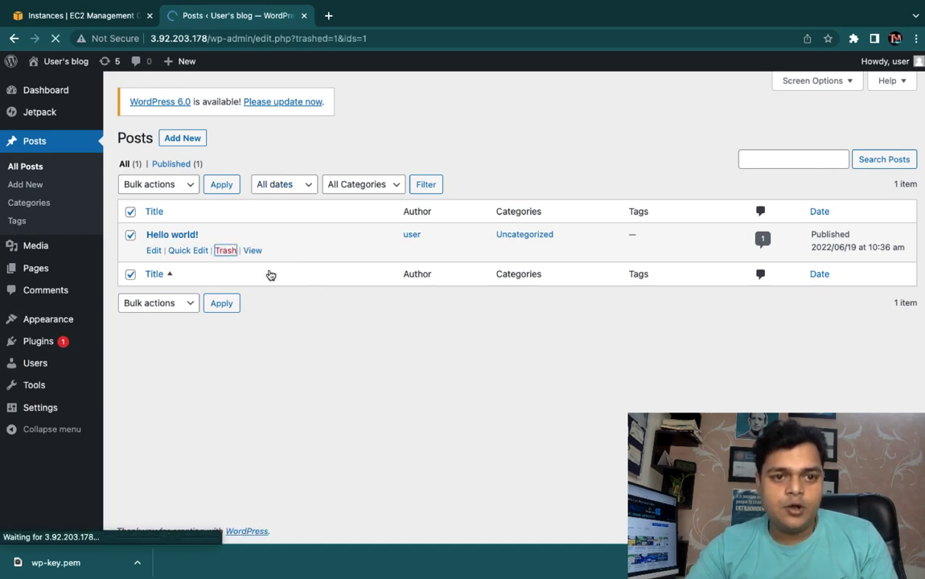
Add a new WordPress post, dismiss the block editor welcome guide, and title the post "AWS Solution Architect Online Session".
{"action": "left_click", "coordinate": [183, 137]}
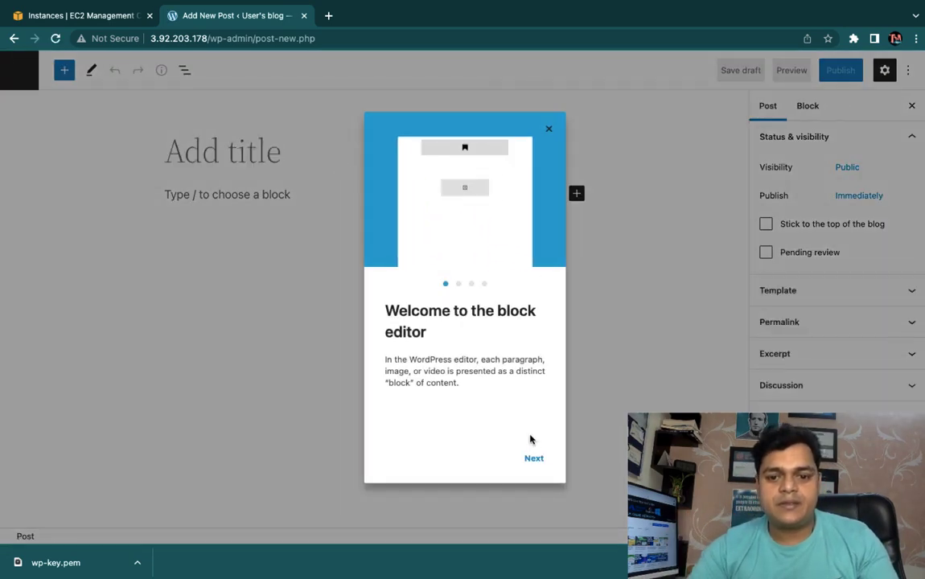
{"action": "left_click", "coordinate": [548, 129]}
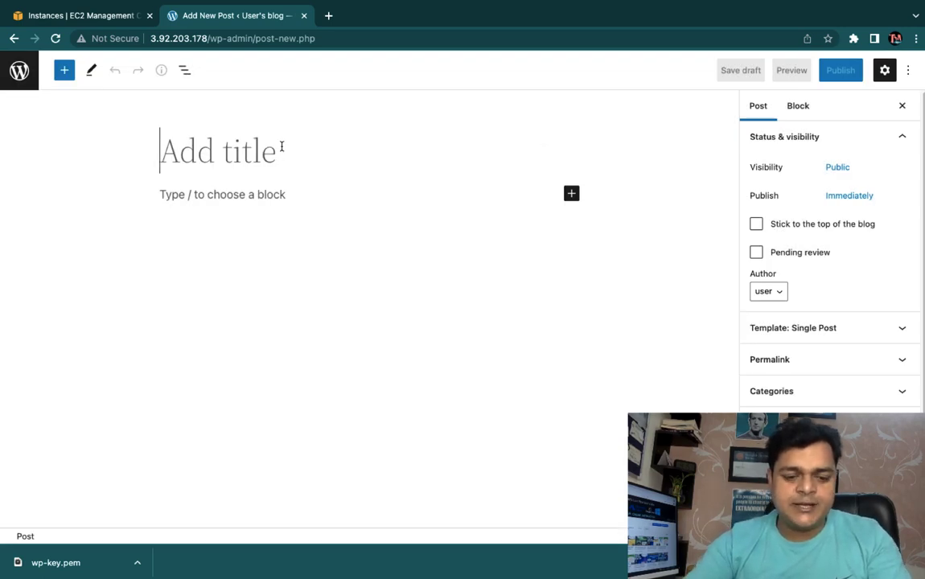
{"action": "type", "text": "AWS Sol"}
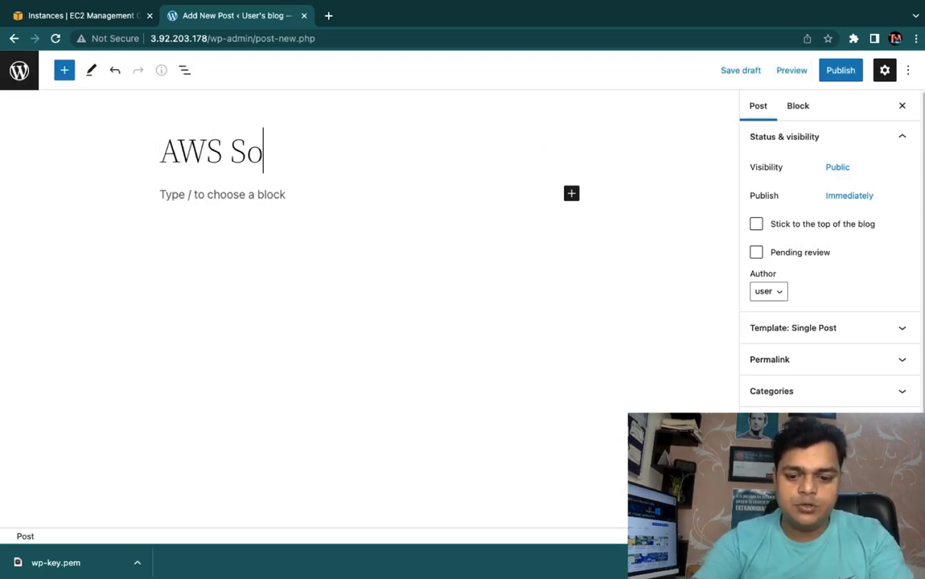
{"action": "key", "text": "BackSpace"}
{"action": "key", "text": "BackSpace"}
{"action": "type", "text": "ol"}
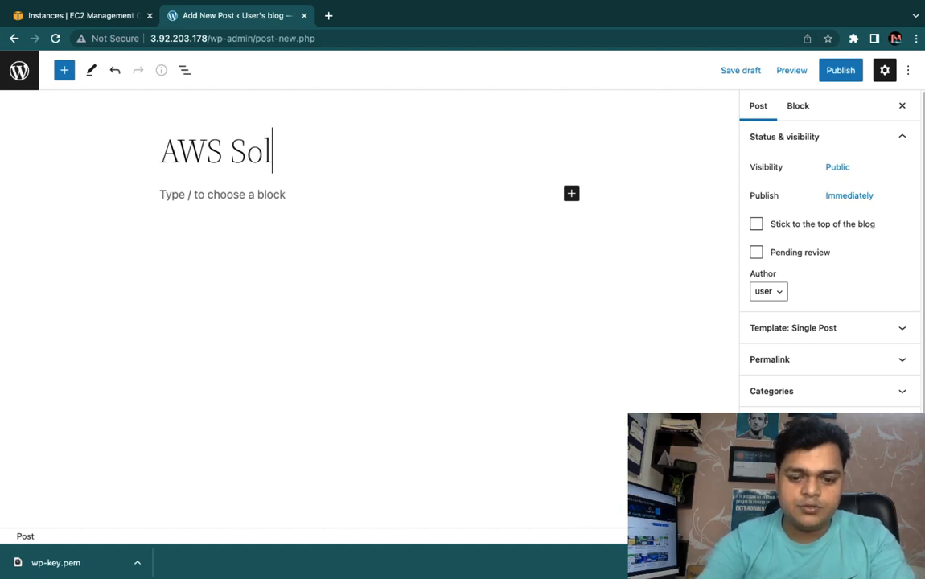
{"action": "type", "text": "ution Architect "}
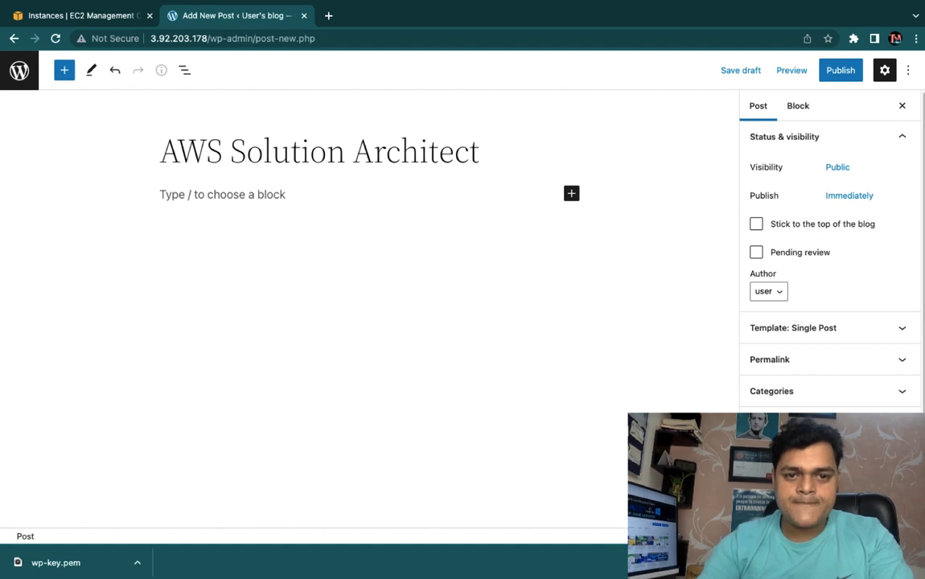
{"action": "type", "text": "Online S"}
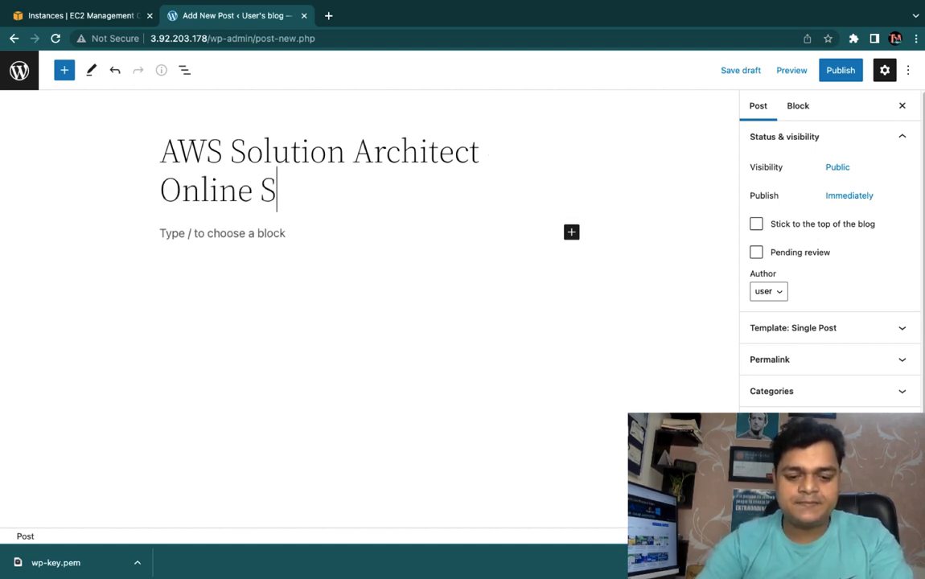
{"action": "type", "text": "ession"}
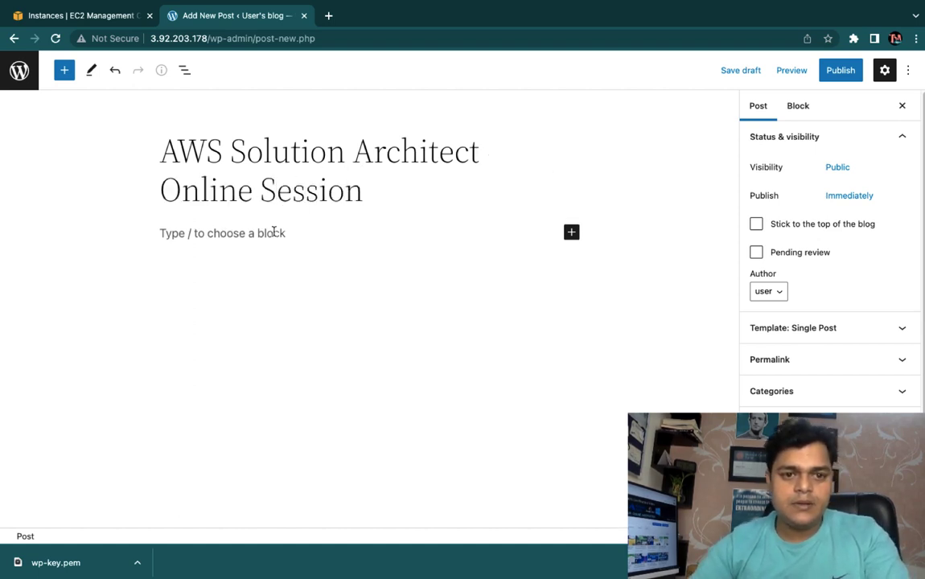
Write "Become Cloud Expert -----TEACH ME CLOUD 100% LIVE PRACTICALS" as the post's body paragraph and publish the post.
{"action": "left_click", "coordinate": [273, 232]}
{"action": "type", "text": "Become Cloud Expert -----"}
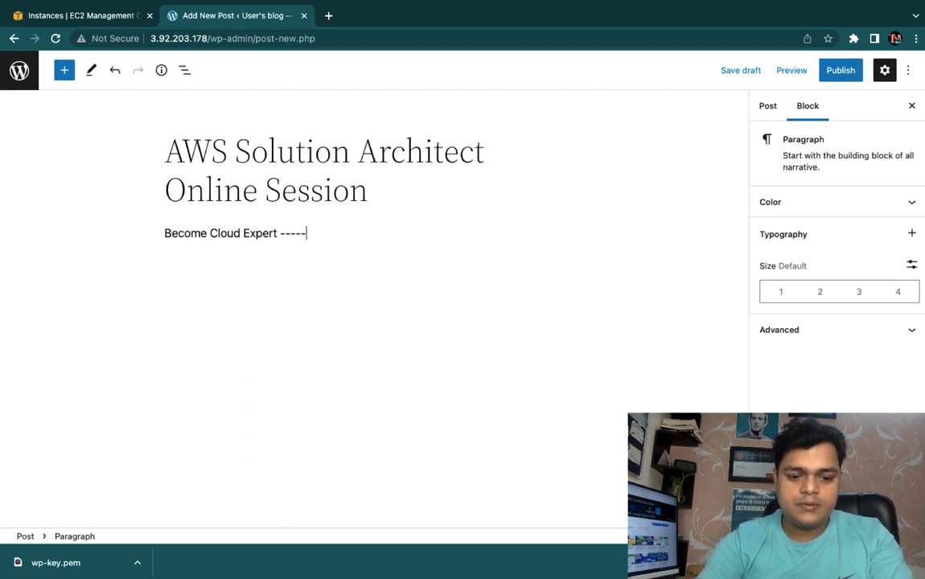
{"action": "type", "text": "TEACH ME C"}
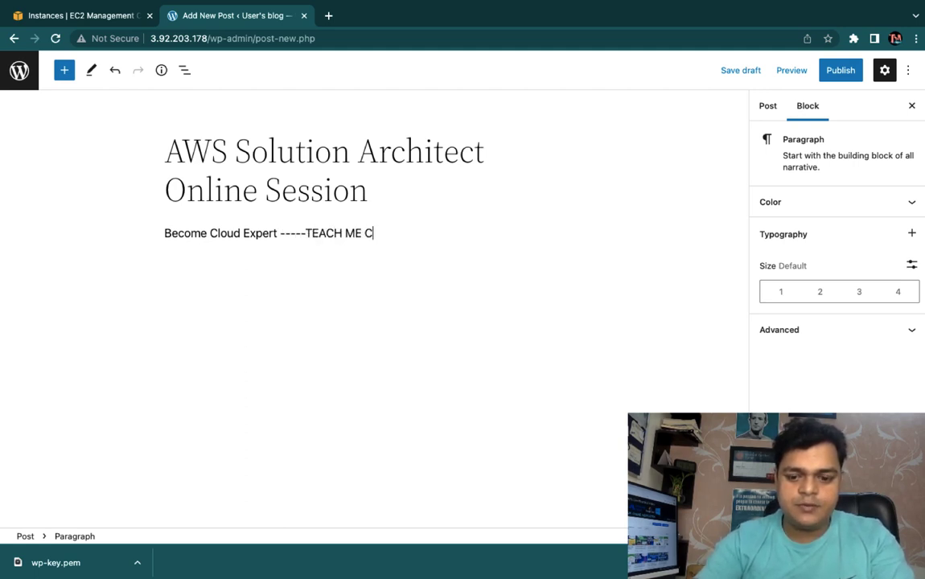
{"action": "type", "text": "LOUD 100% LIVE PRAC"}
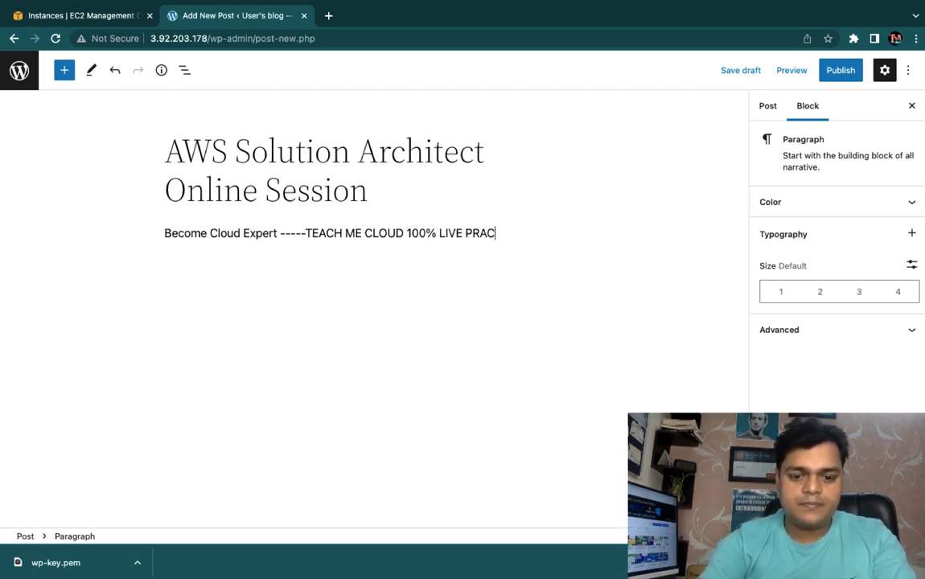
{"action": "type", "text": "TICALS"}
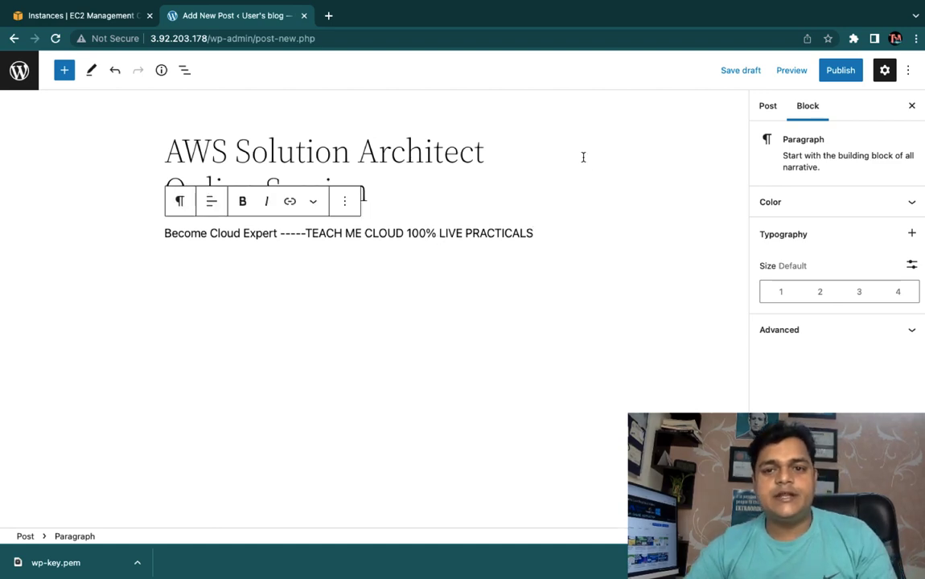
{"action": "left_click", "coordinate": [845, 70]}
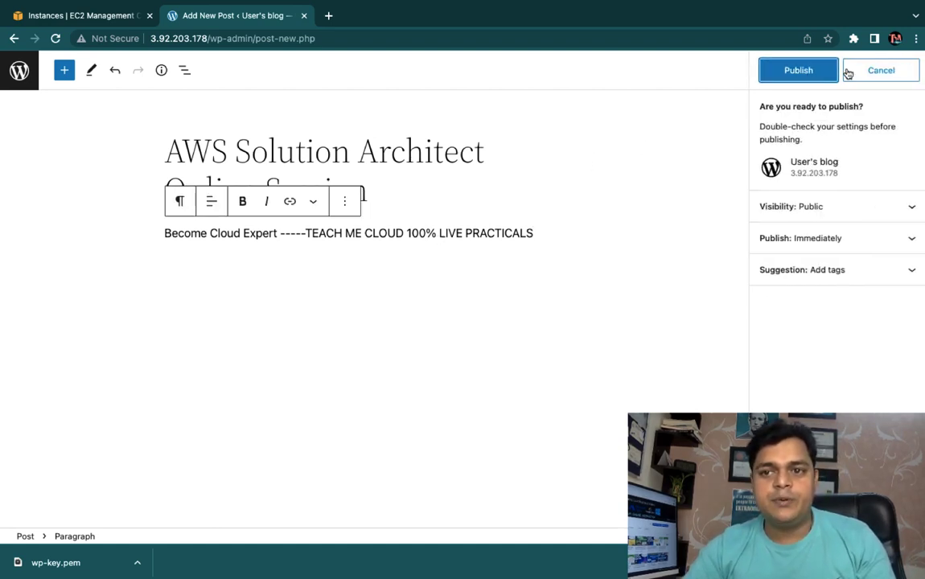
{"action": "left_click", "coordinate": [800, 71]}
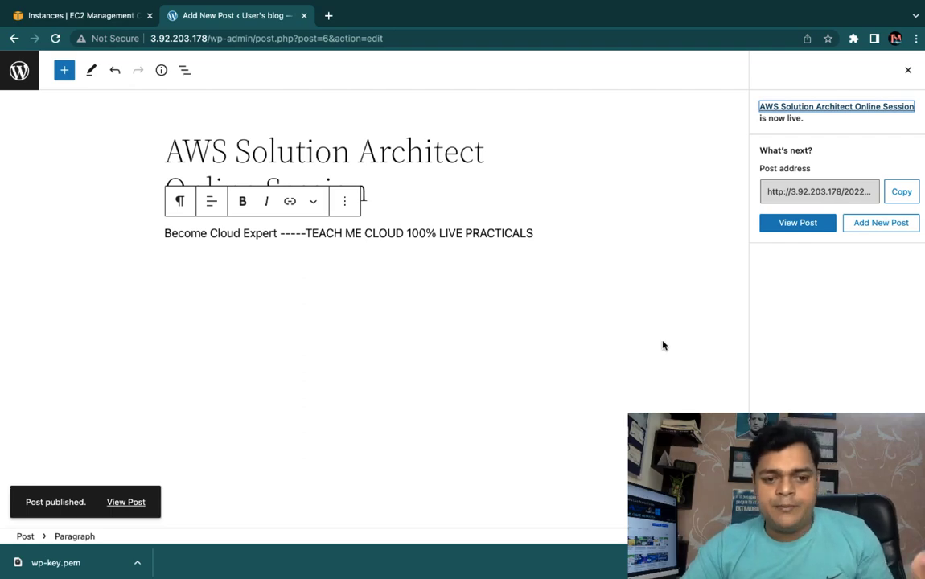
Open the instance's public IP 3.92.203.178 in a new browser tab and look over the published post on the blog's home page.
{"action": "left_click", "coordinate": [104, 17]}
{"action": "left_click", "coordinate": [765, 123]}
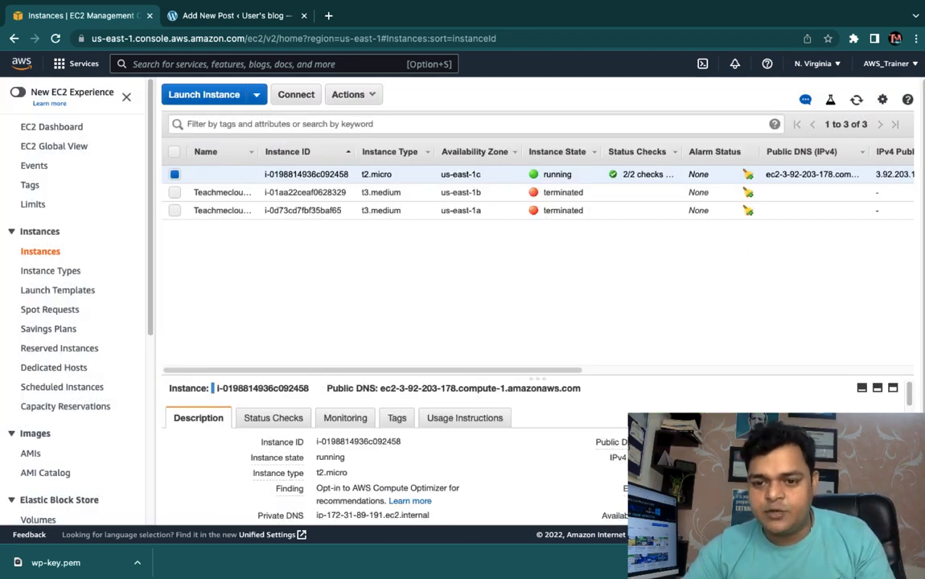
{"action": "left_click", "coordinate": [328, 15]}
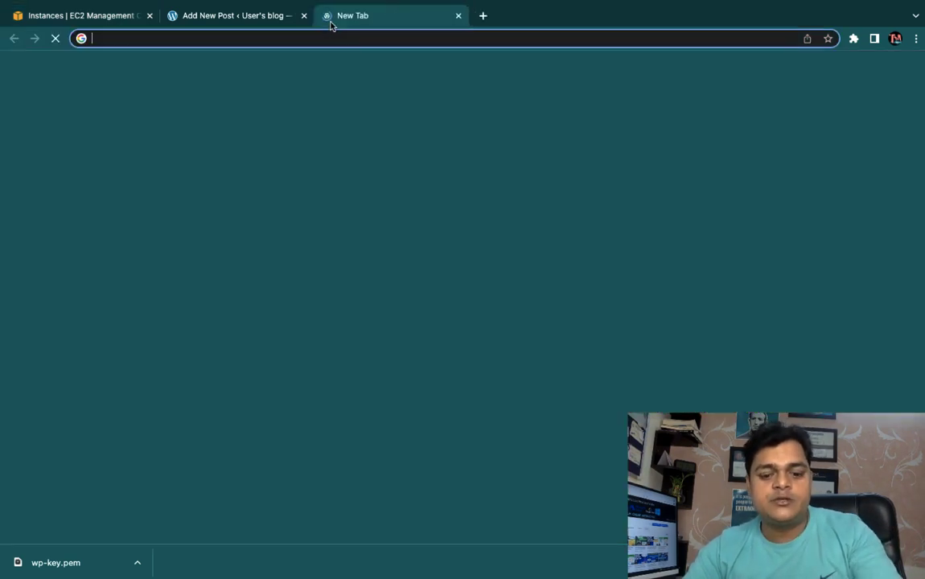
{"action": "type", "text": "3.92.203.178"}
{"action": "key", "text": "Return"}
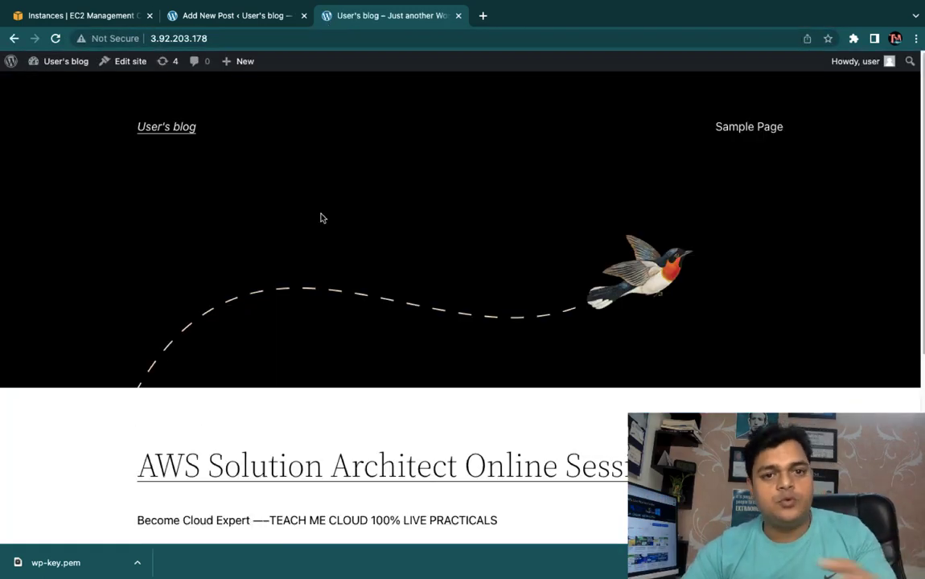
{"action": "scroll", "coordinate": [466, 381], "scroll_direction": "down", "scroll_amount": 2}
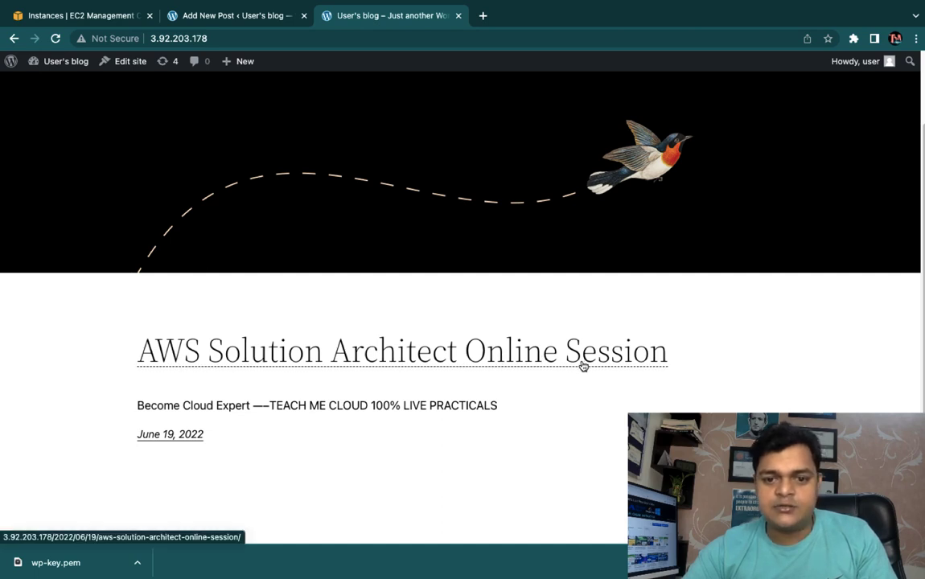
{"action": "scroll", "coordinate": [298, 440], "scroll_direction": "up", "scroll_amount": 1}
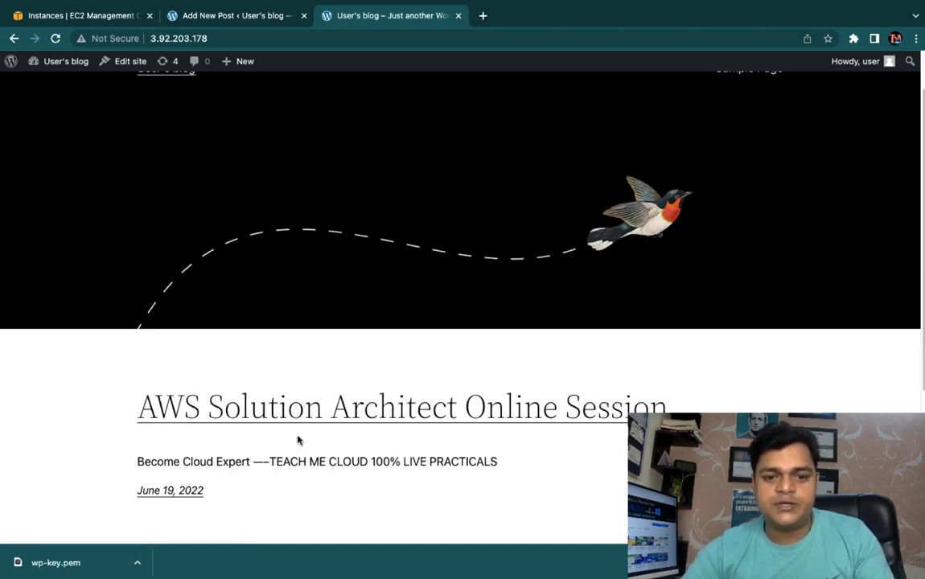
{"action": "scroll", "coordinate": [298, 440], "scroll_direction": "up", "scroll_amount": 1}
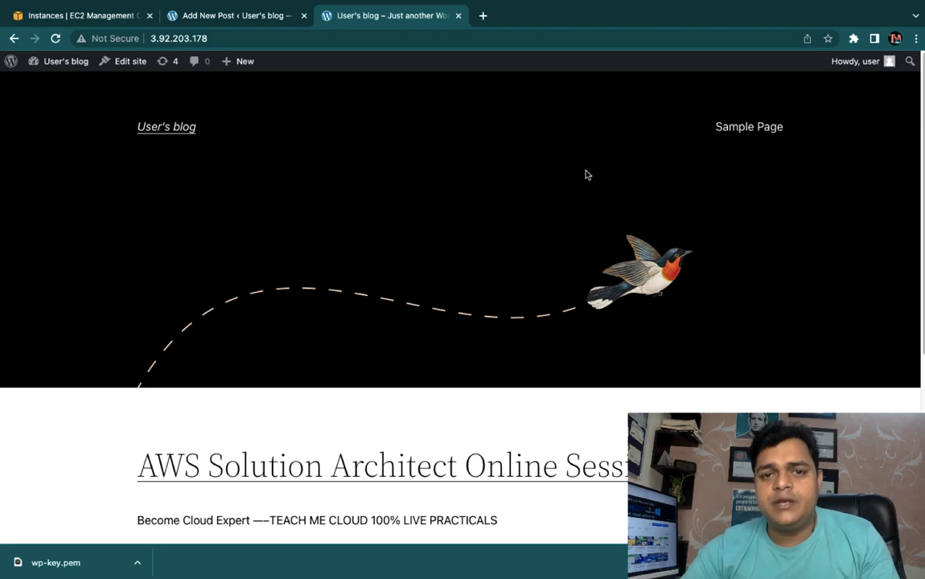
Return to the EC2 console, go to the load balancers, and start creating a Classic Load Balancer.
{"action": "left_click", "coordinate": [105, 14]}
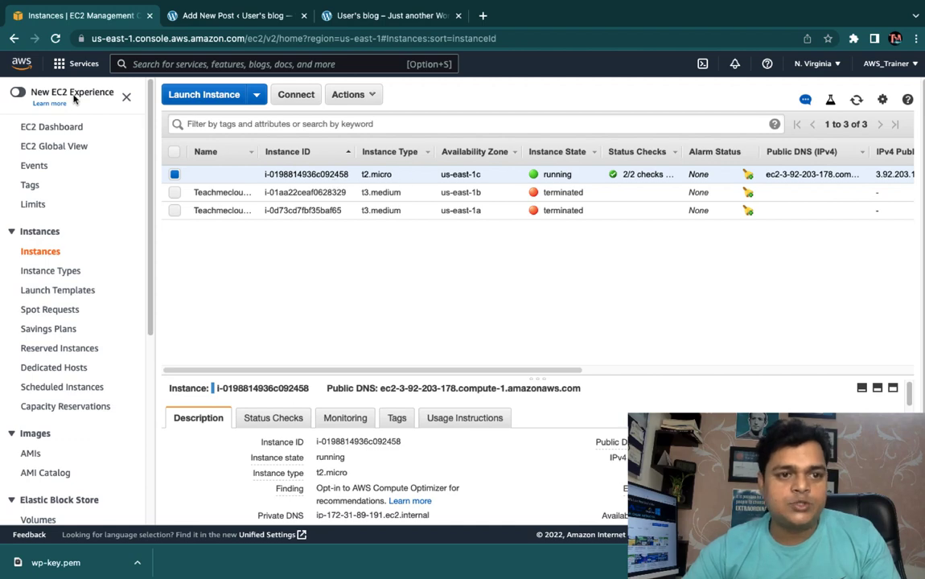
{"action": "left_click", "coordinate": [70, 127]}
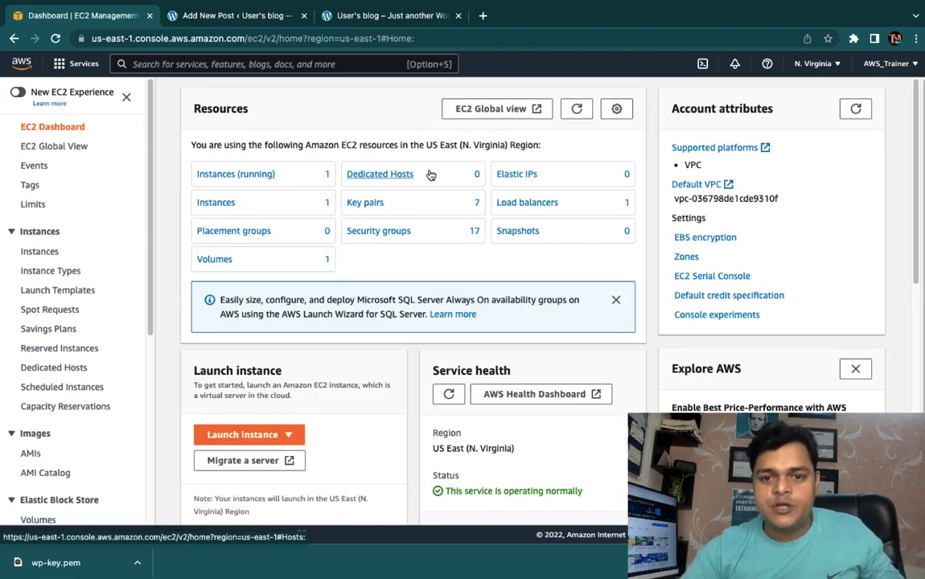
{"action": "left_click", "coordinate": [524, 203]}
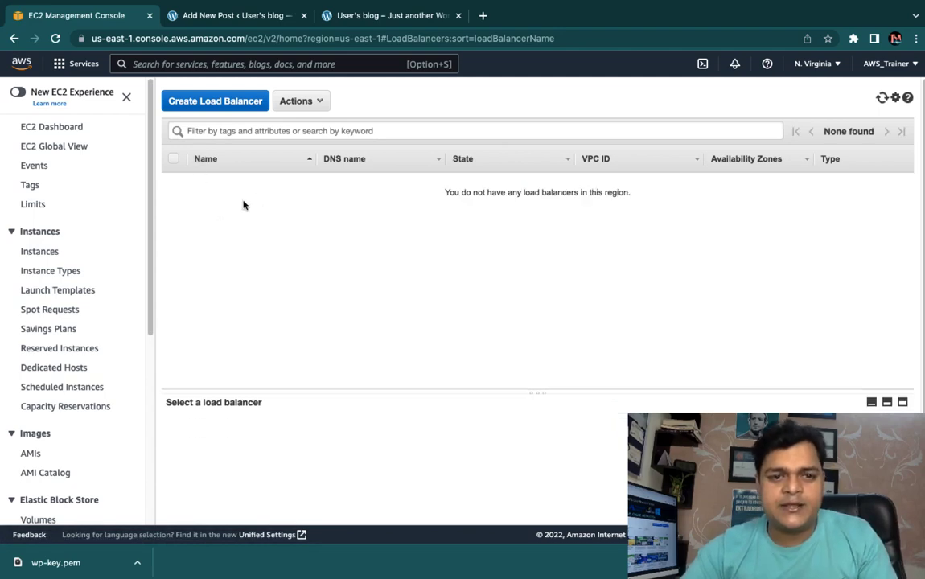
{"action": "left_click", "coordinate": [208, 110]}
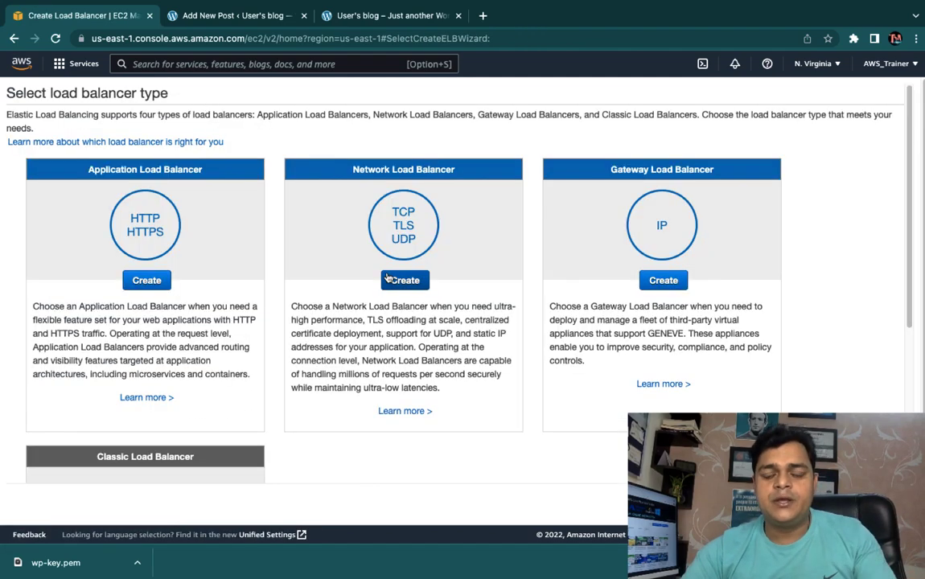
{"action": "scroll", "coordinate": [347, 435], "scroll_direction": "down", "scroll_amount": 3}
{"action": "scroll", "coordinate": [350, 436], "scroll_direction": "up", "scroll_amount": 3}
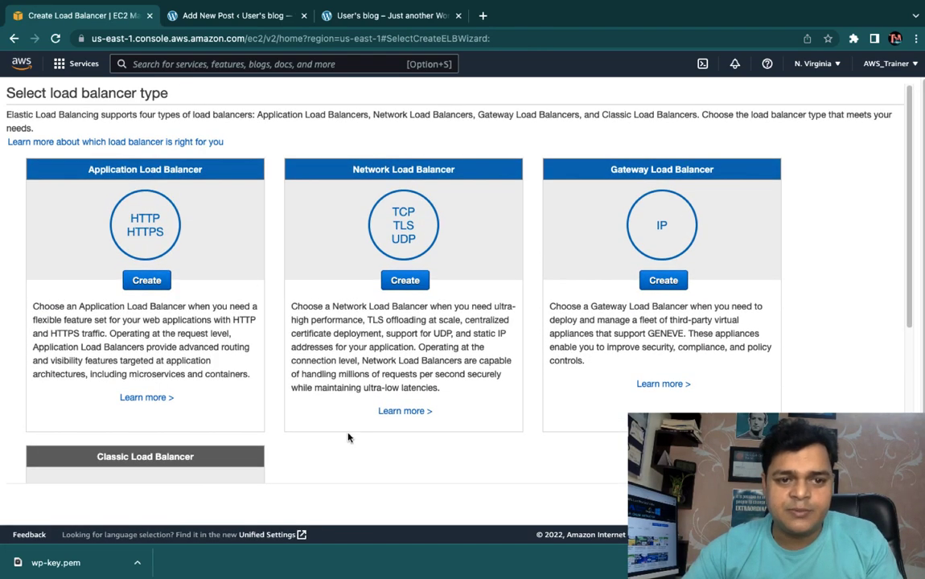
{"action": "scroll", "coordinate": [347, 437], "scroll_direction": "down", "scroll_amount": 2}
{"action": "scroll", "coordinate": [218, 427], "scroll_direction": "down", "scroll_amount": 2}
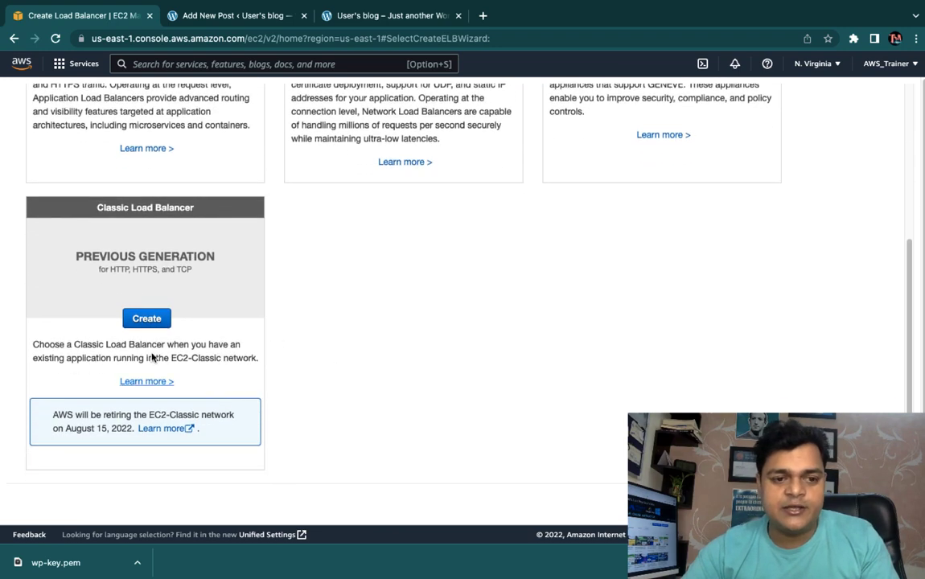
{"action": "left_click", "coordinate": [146, 320]}
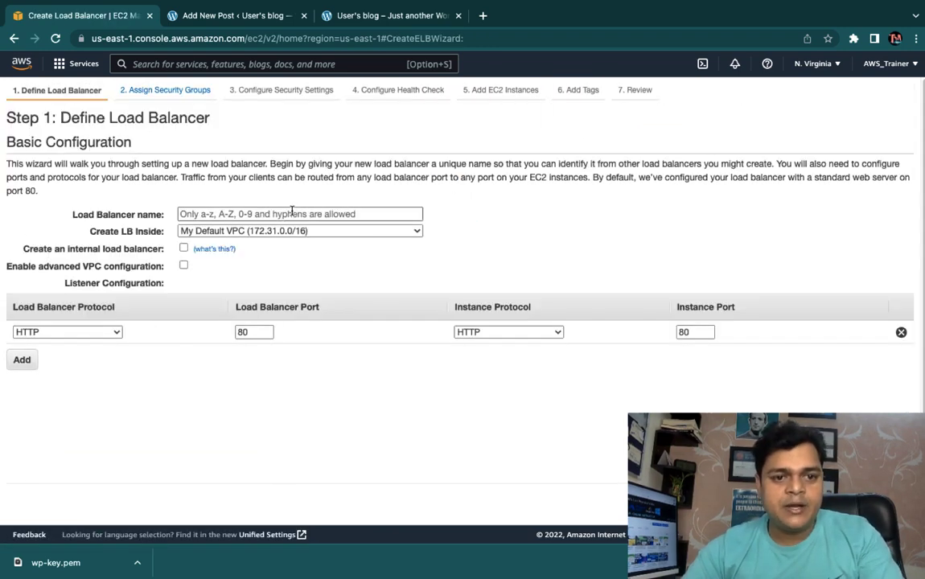
Name the load balancer WP-LB, keep the default VPC and HTTP port 80 listener, and proceed to assigning security groups.
{"action": "left_click", "coordinate": [300, 217]}
{"action": "type", "text": "WP-LB"}
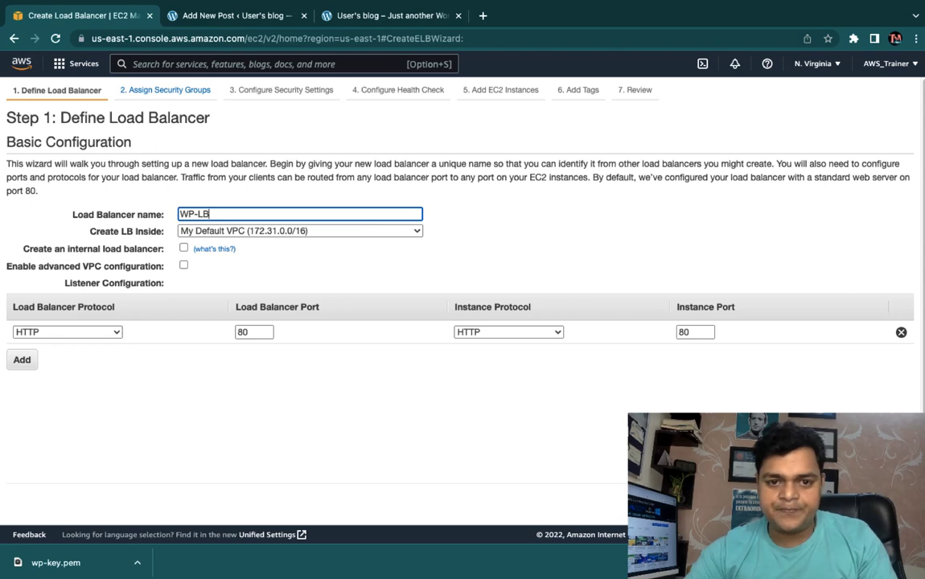
{"action": "scroll", "coordinate": [460, 301], "scroll_direction": "down", "scroll_amount": 1}
{"action": "left_click", "coordinate": [841, 503]}
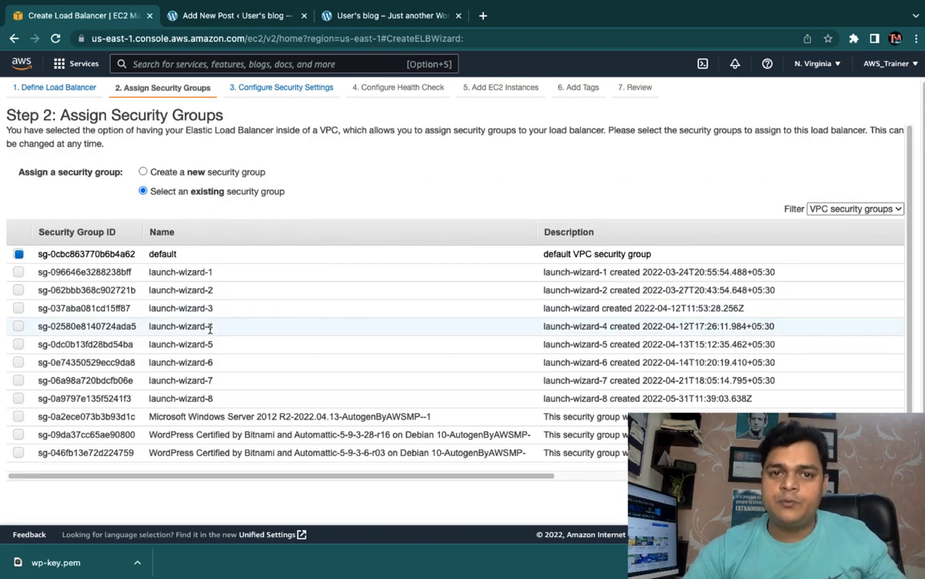
Assign only the existing WordPress Certified by Bitnami 5-9-3-6-r03 security group instead of the default one, and proceed to the health check configuration.
{"action": "scroll", "coordinate": [268, 414], "scroll_direction": "down", "scroll_amount": 1}
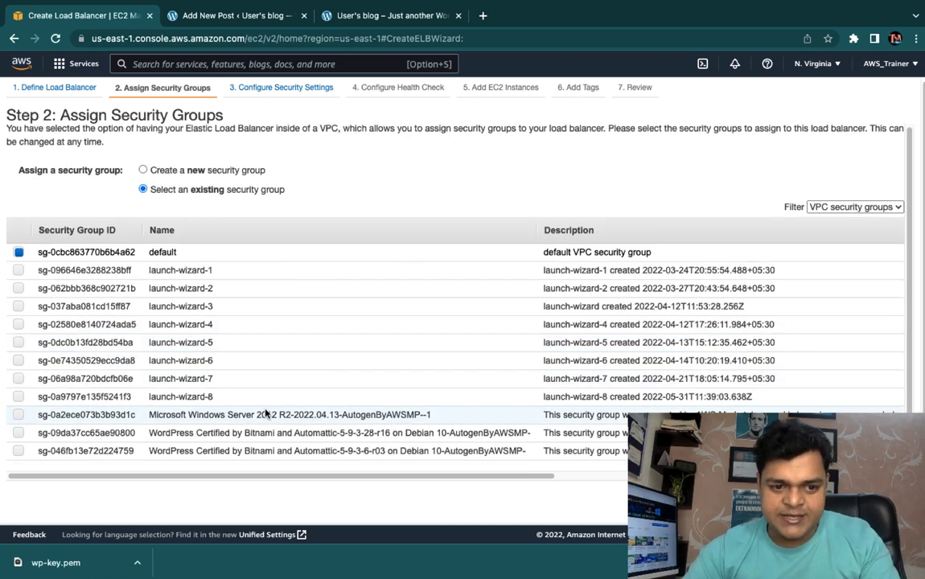
{"action": "left_click", "coordinate": [18, 450]}
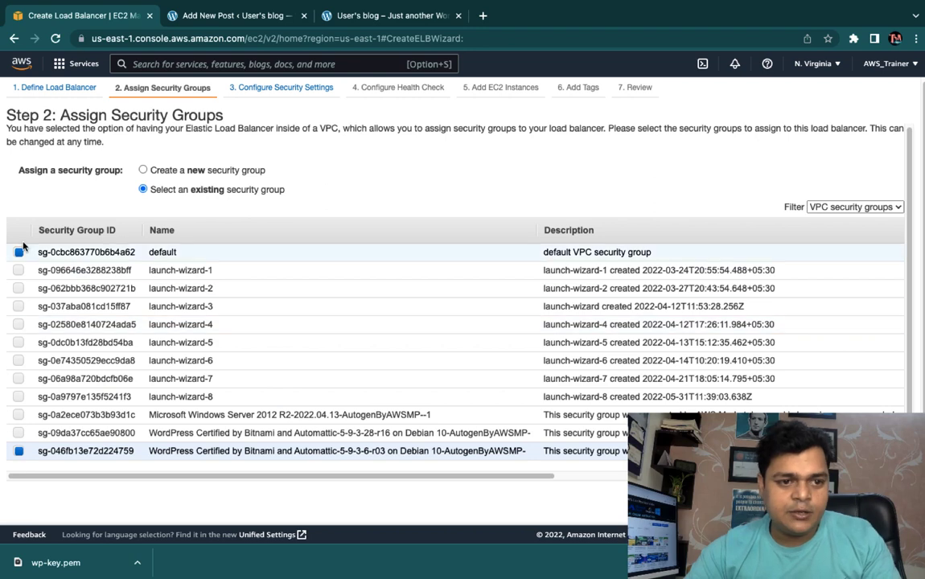
{"action": "left_click", "coordinate": [18, 252]}
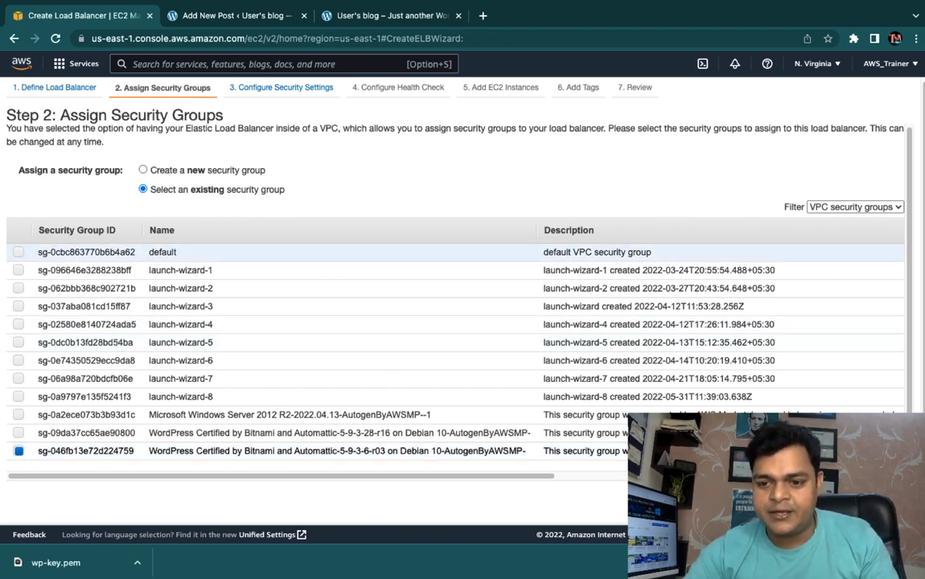
{"action": "left_click", "coordinate": [840, 504]}
{"action": "left_click", "coordinate": [841, 503]}
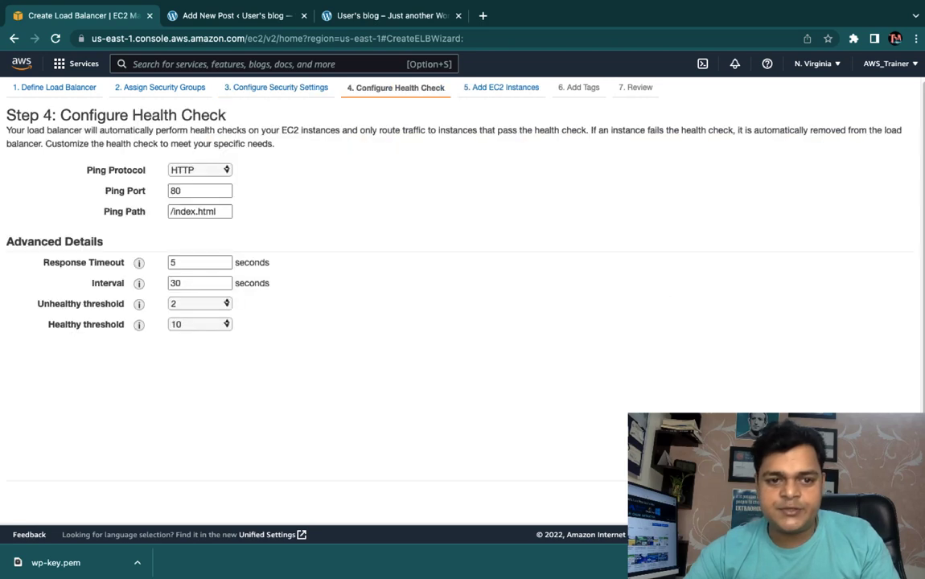
Set the health check's ping protocol to TCP, keeping port 80, and proceed to adding EC2 instances.
{"action": "left_click", "coordinate": [197, 170]}
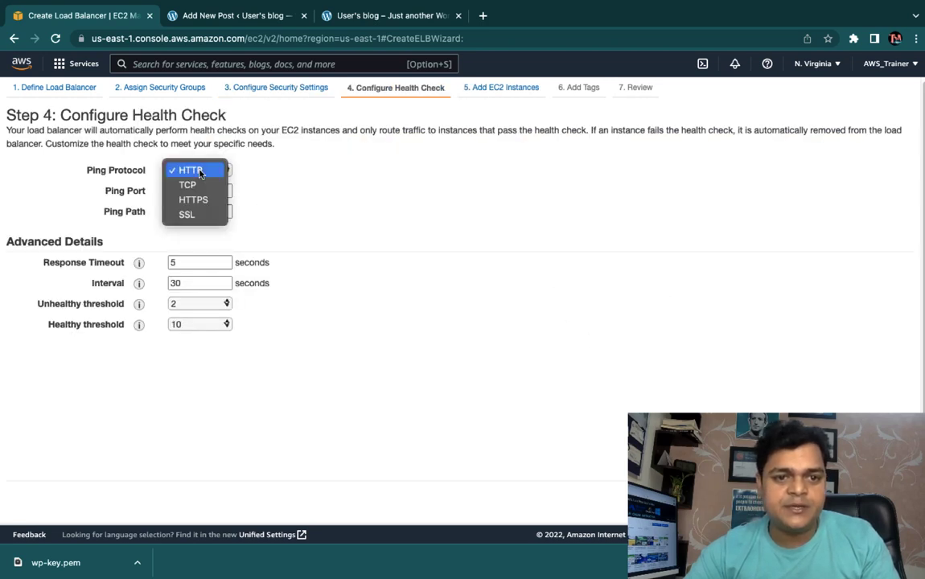
{"action": "left_click", "coordinate": [192, 186]}
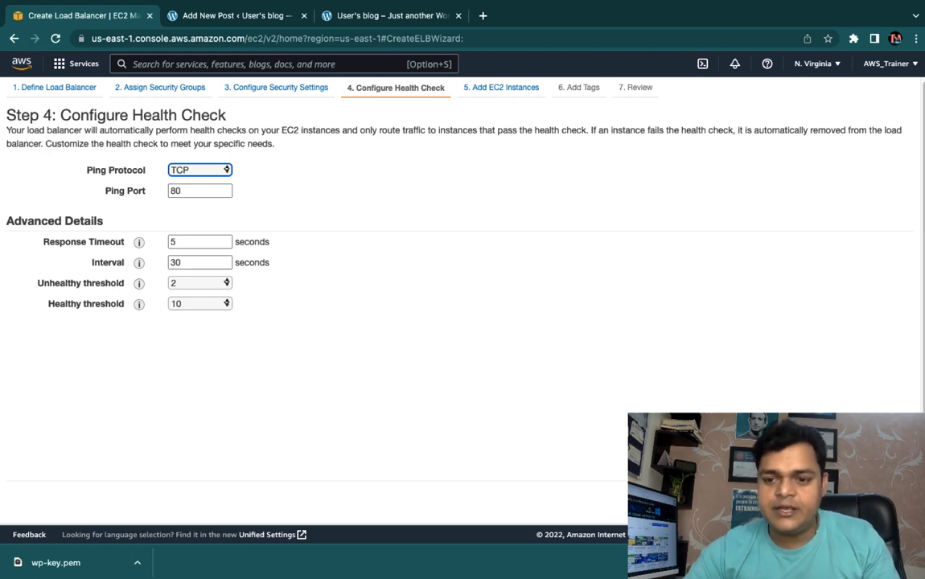
{"action": "left_click", "coordinate": [857, 502]}
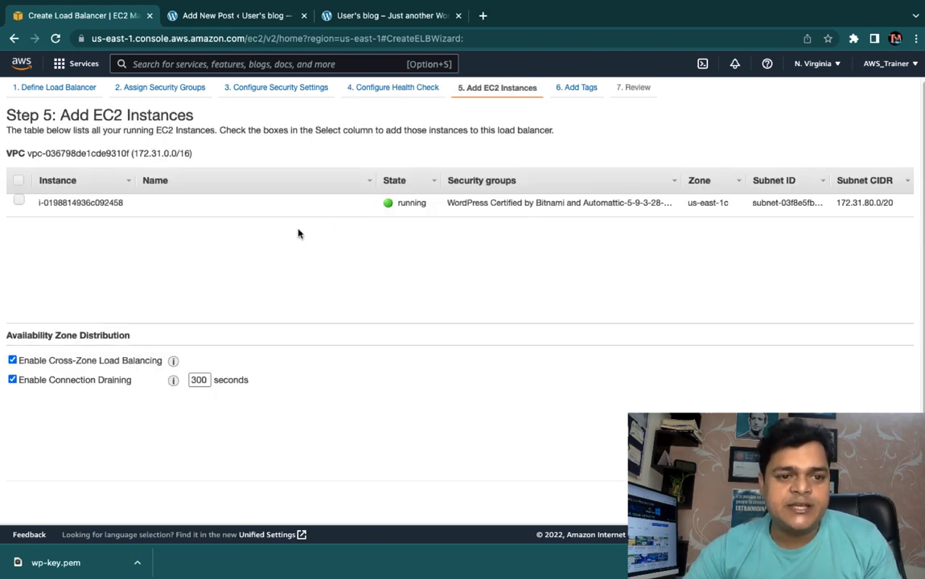
Add the running EC2 instance in us-east-1c to the load balancer and create WP-LB without any tags.
{"action": "left_click", "coordinate": [18, 200]}
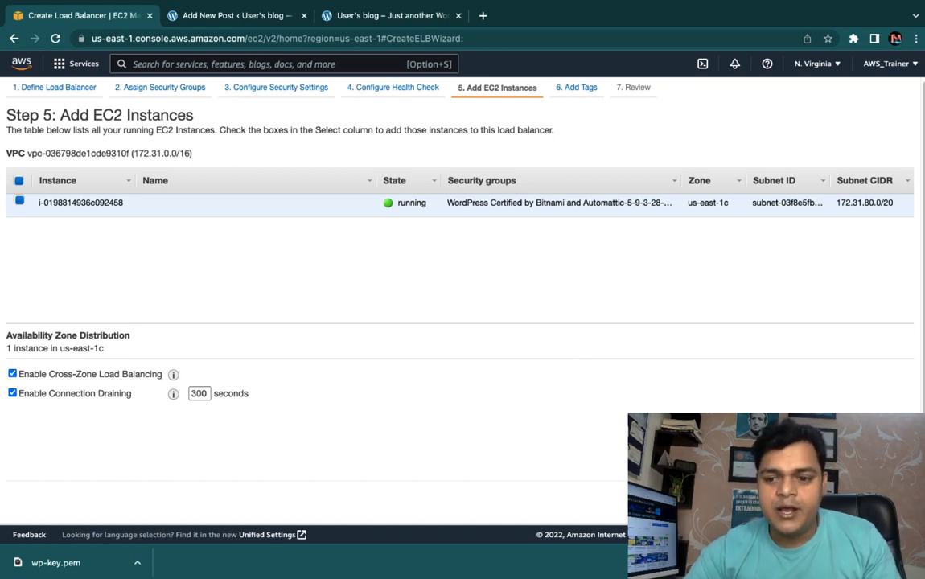
{"action": "left_click", "coordinate": [868, 501]}
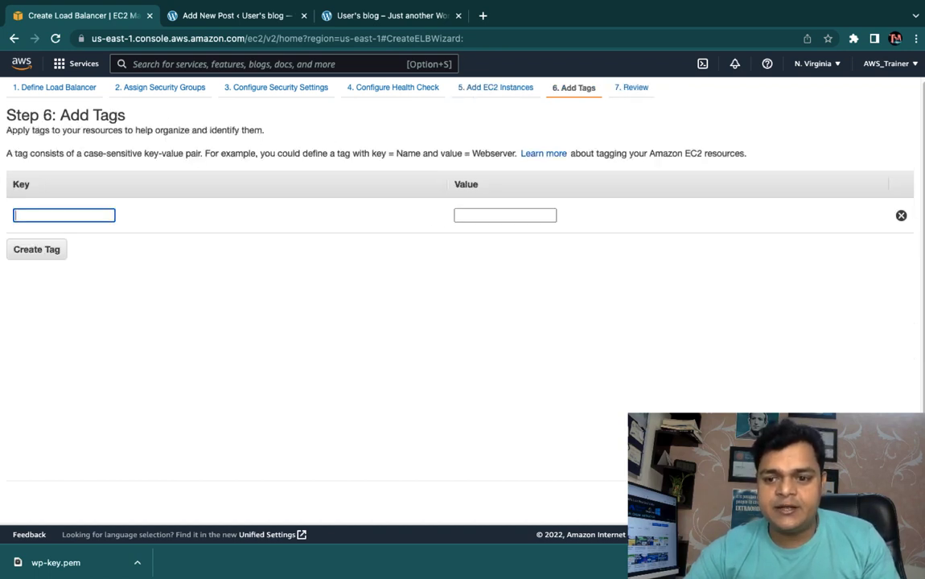
{"action": "left_click", "coordinate": [868, 501]}
{"action": "left_click", "coordinate": [869, 501]}
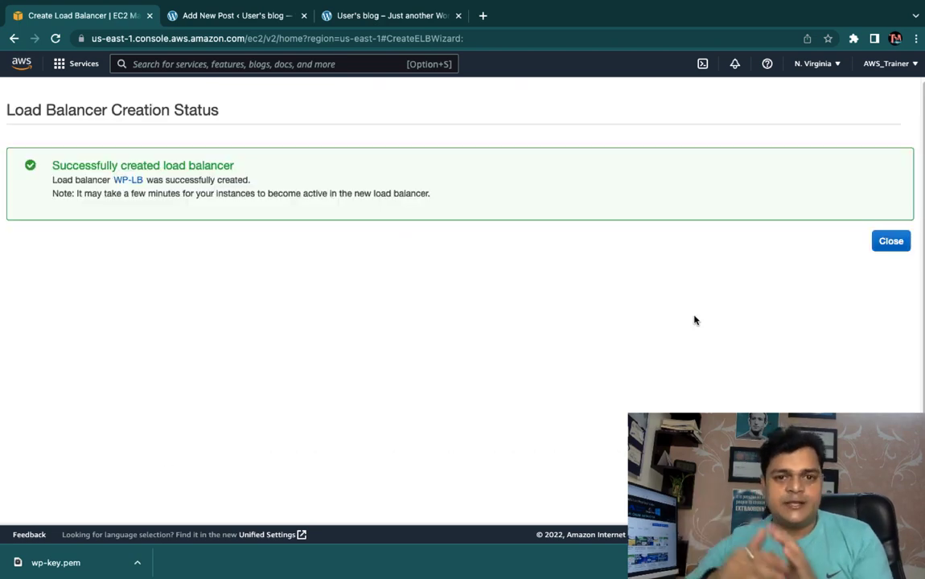
{"action": "left_click", "coordinate": [889, 243]}
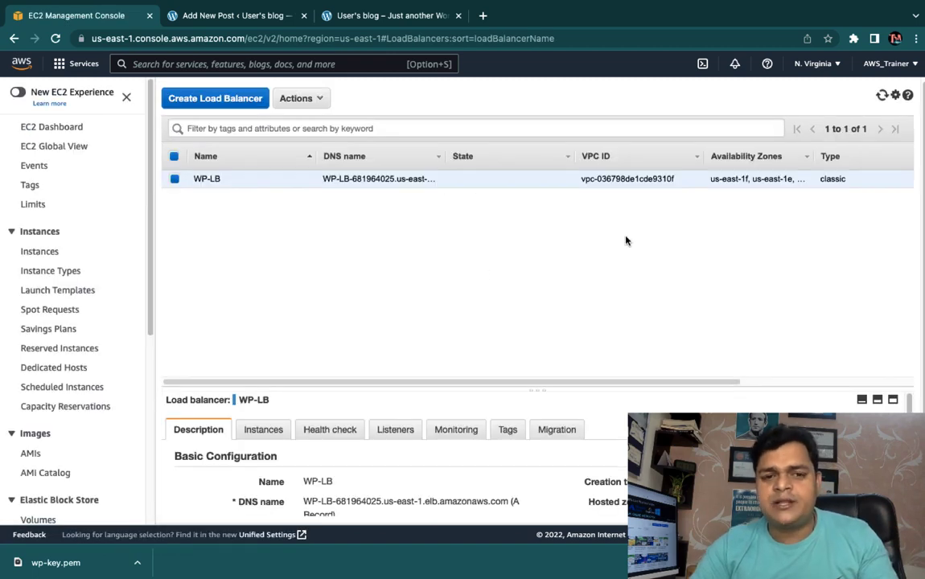
Examine WP-LB's registered instances and health check in an enlarged details area.
{"action": "left_click_drag", "start_coordinate": [333, 389], "coordinate": [346, 271]}
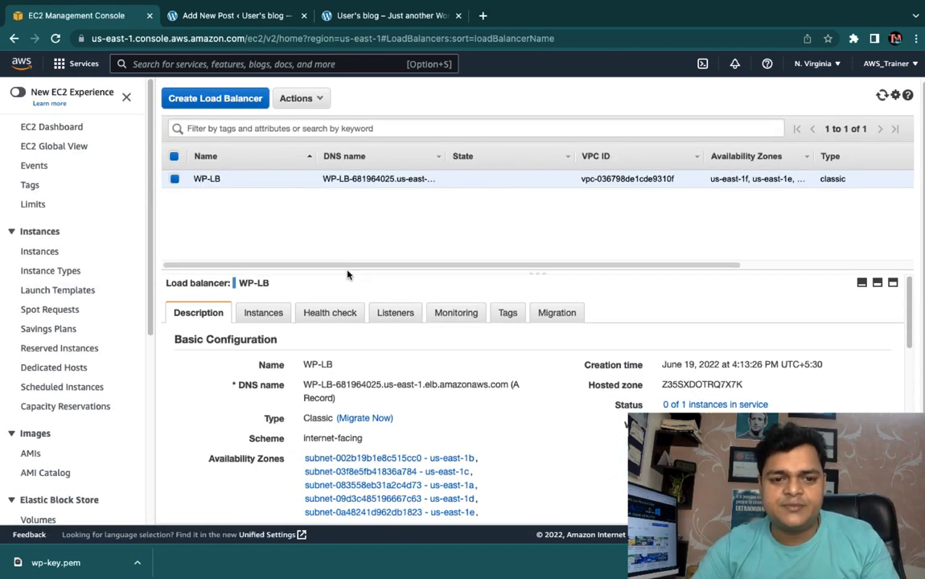
{"action": "left_click", "coordinate": [263, 316]}
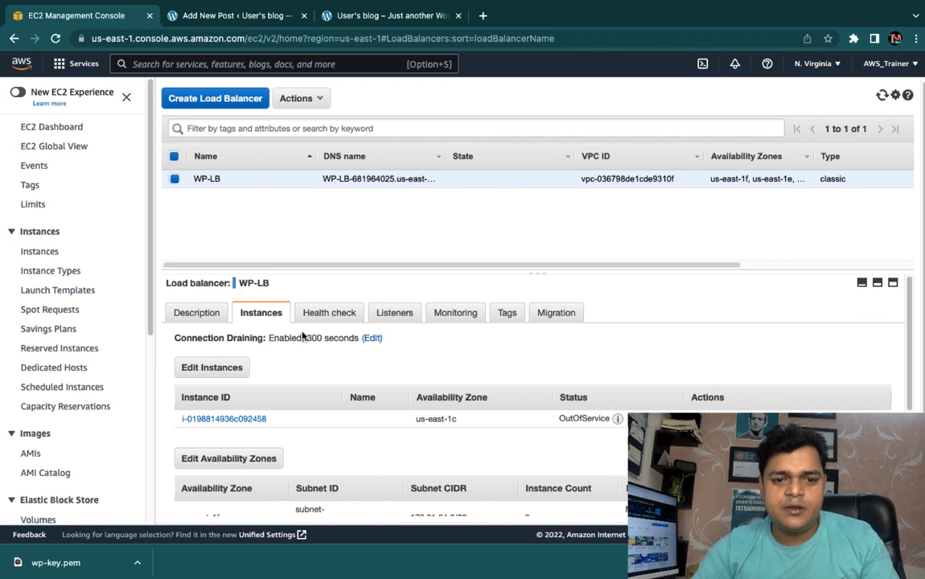
{"action": "left_click", "coordinate": [328, 313]}
{"action": "left_click", "coordinate": [259, 312]}
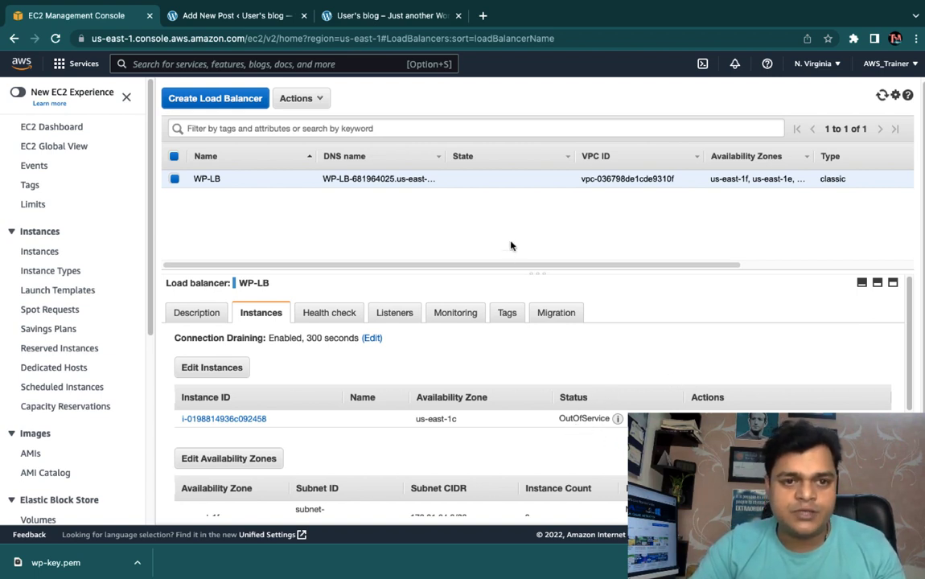
Open the AWS console home in a separate browser tab, close both WordPress tabs, and switch to the console home.
{"action": "right_click", "coordinate": [20, 54]}
{"action": "left_click", "coordinate": [42, 62]}
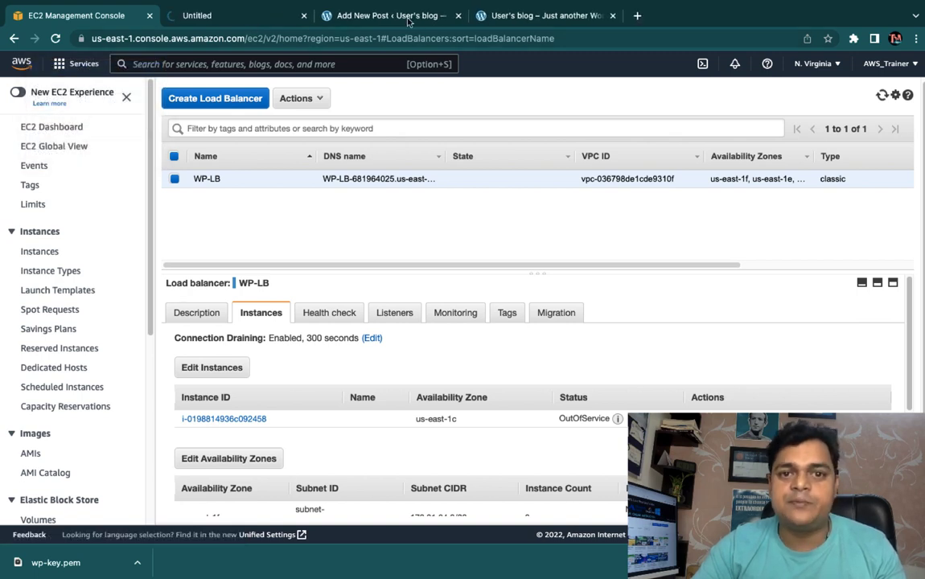
{"action": "left_click", "coordinate": [456, 16]}
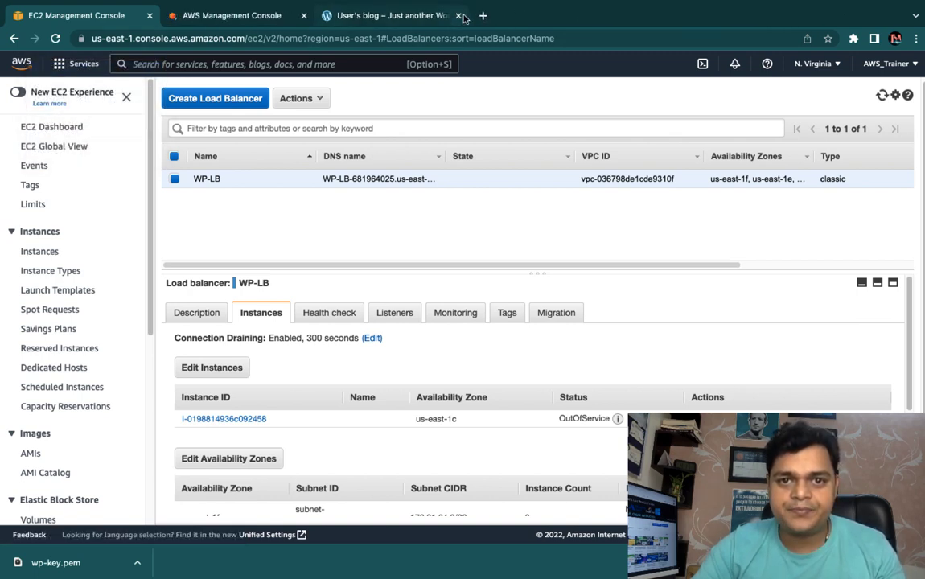
{"action": "left_click", "coordinate": [458, 15]}
{"action": "left_click", "coordinate": [245, 16]}
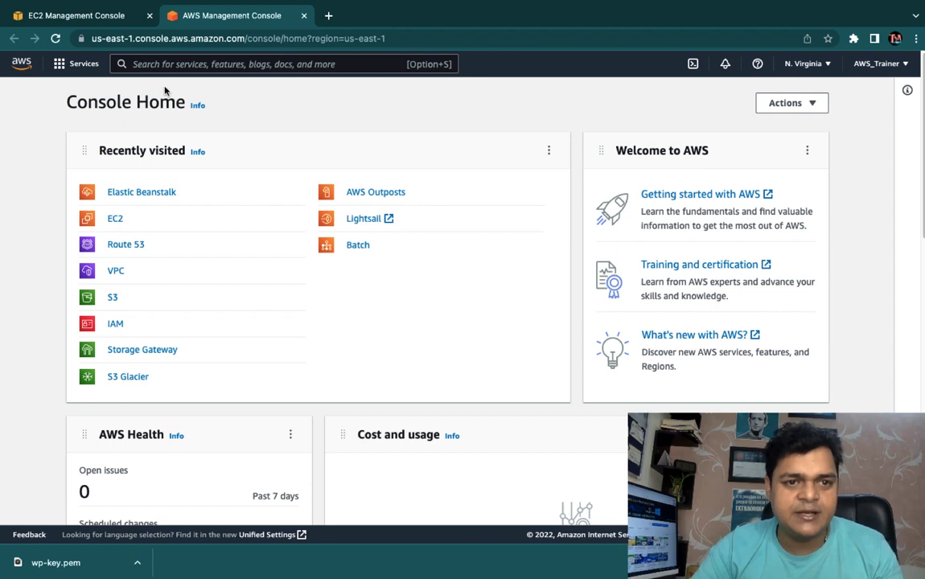
Search the AWS services for Route 53, open it, and start creating a hosted zone.
{"action": "left_click", "coordinate": [177, 65]}
{"action": "type", "text": "ROU"}
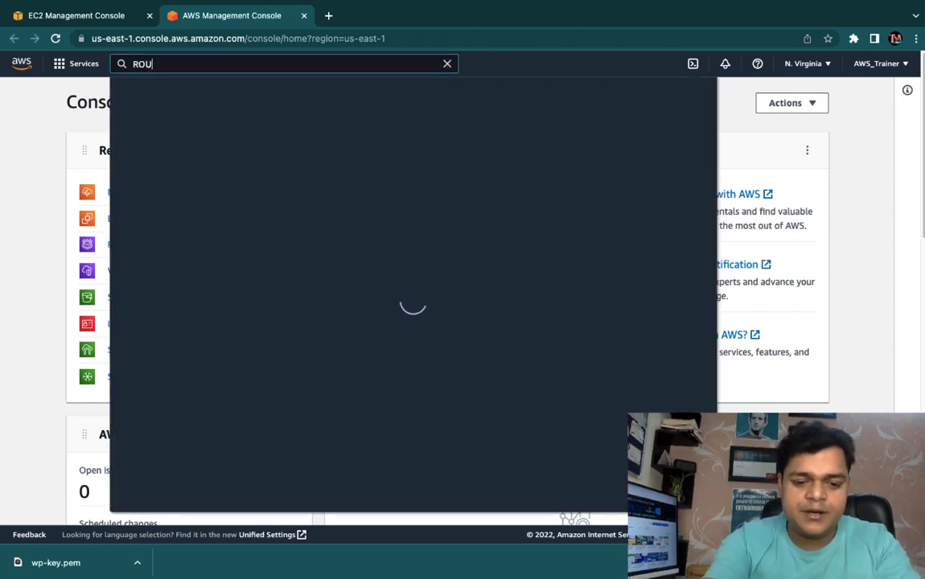
{"action": "type", "text": "TE53"}
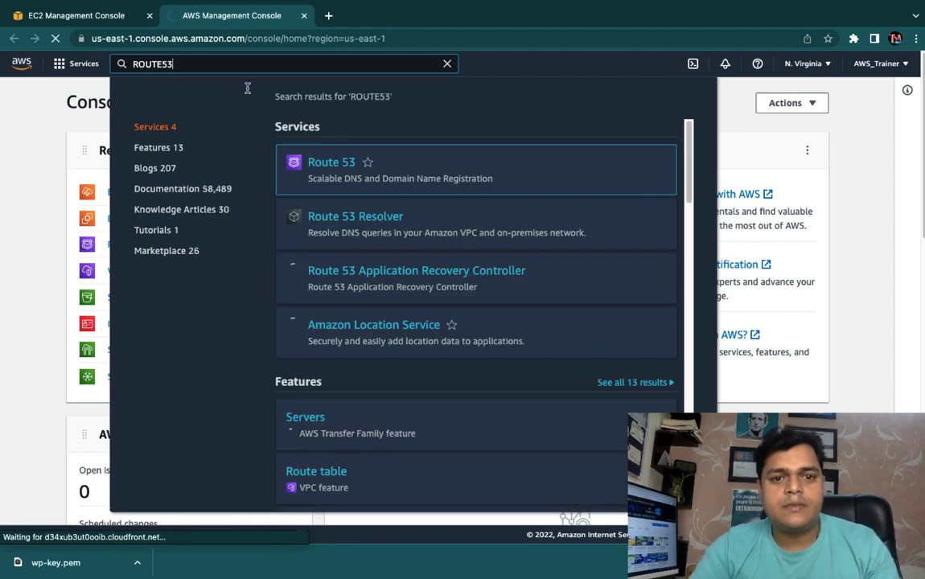
{"action": "left_click", "coordinate": [332, 164]}
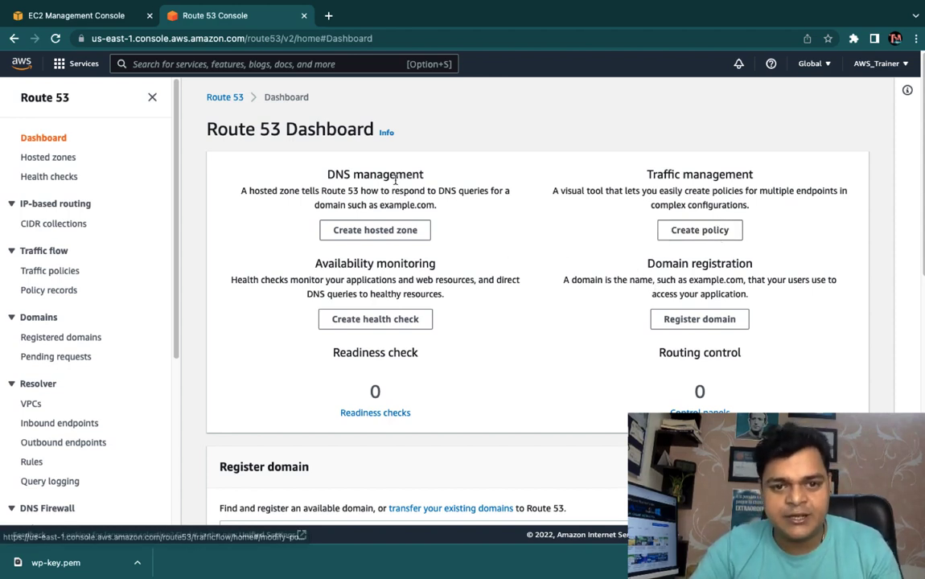
{"action": "left_click", "coordinate": [364, 232]}
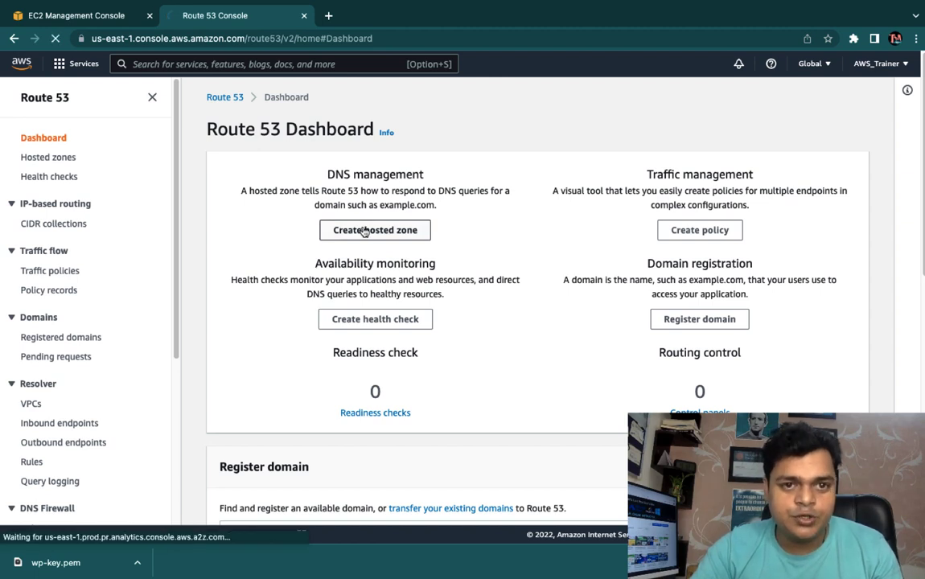
Open godaddy.com in a new browser tab and go to the sign-in page for registered users.
{"action": "left_click", "coordinate": [328, 15]}
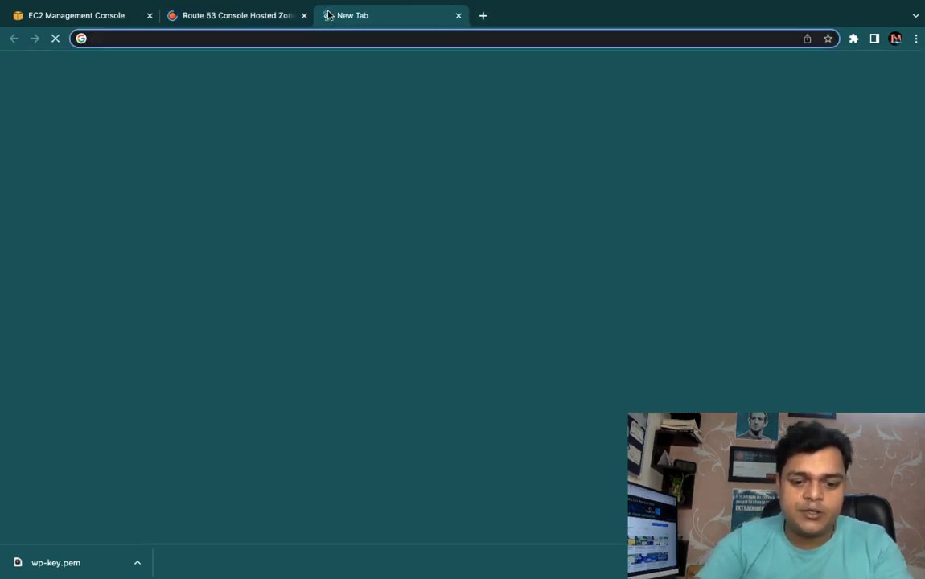
{"action": "type", "text": "goda"}
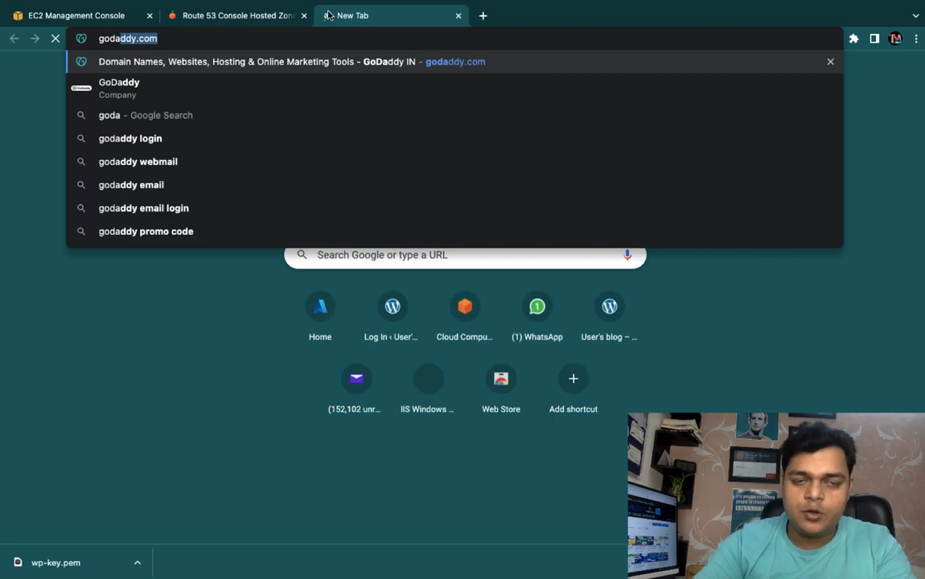
{"action": "key", "text": "Return"}
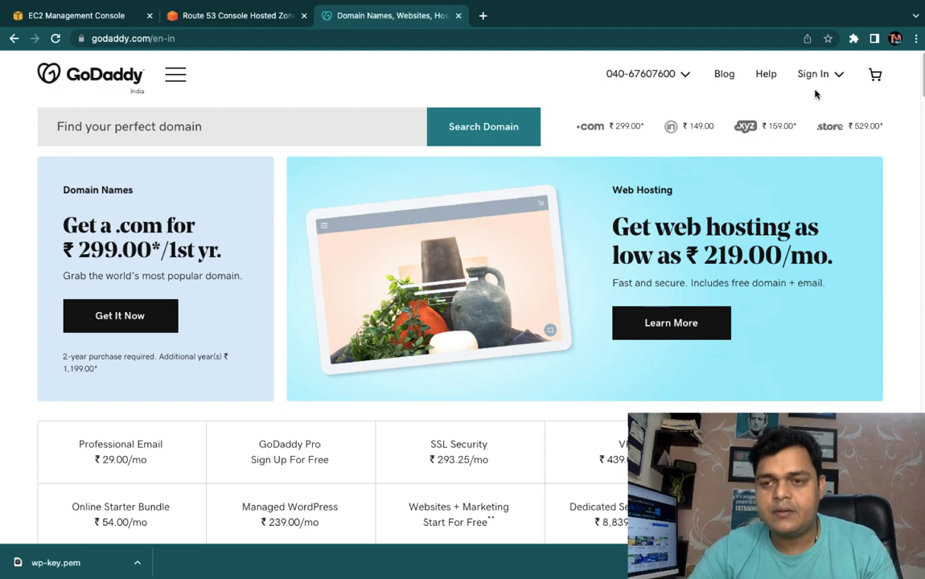
{"action": "left_click", "coordinate": [818, 76]}
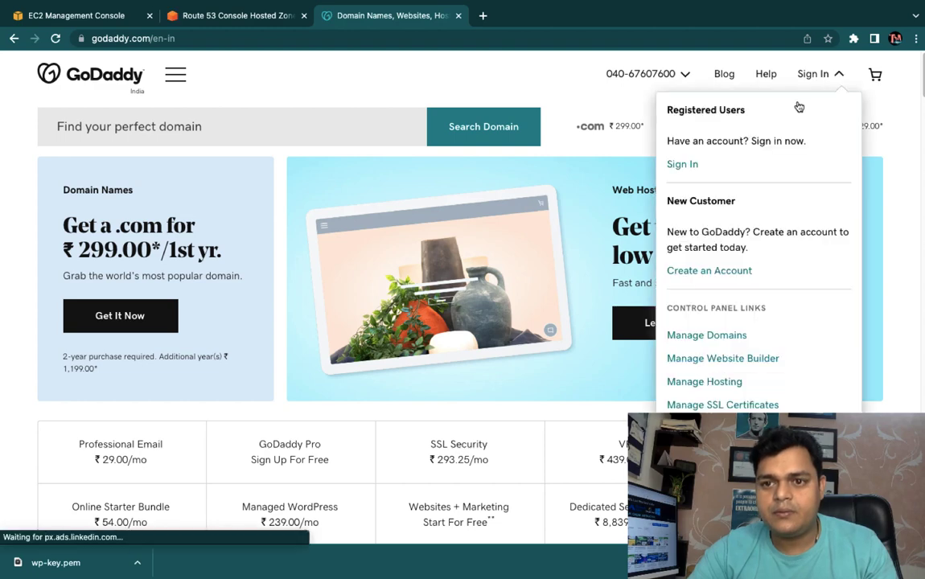
{"action": "left_click", "coordinate": [689, 167]}
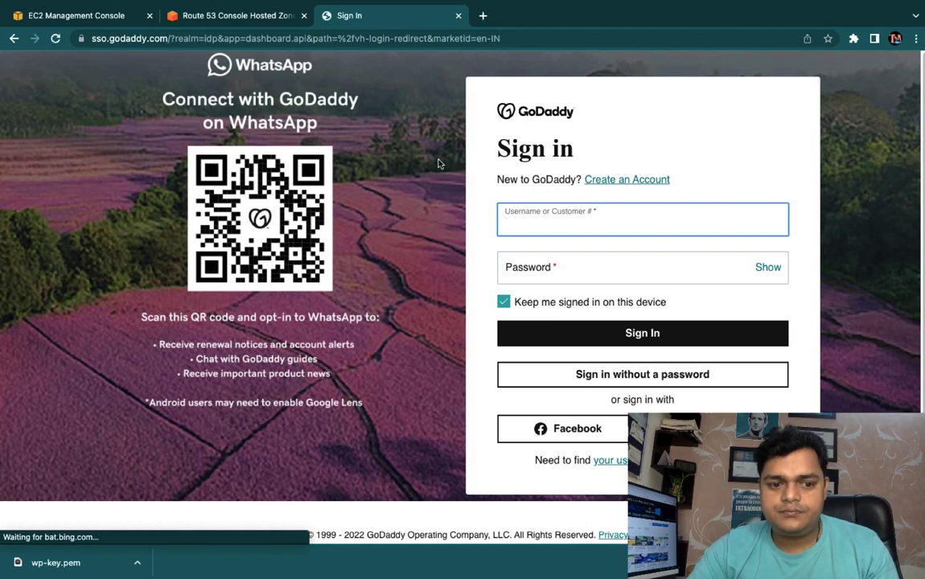
Enter cloudkaksha.in as the new hosted zone's domain name in Route 53, and return to the GoDaddy sign-in page.
{"action": "left_click", "coordinate": [248, 17]}
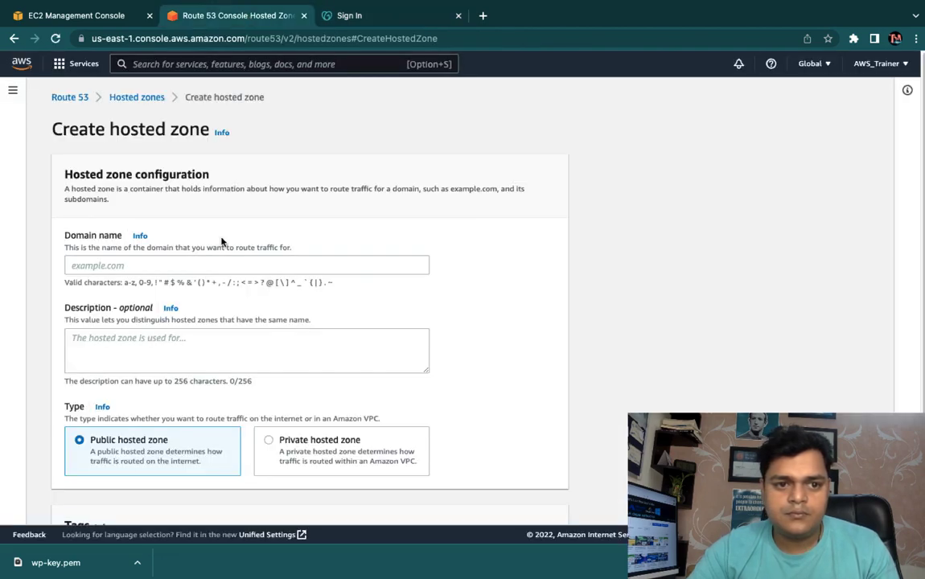
{"action": "left_click", "coordinate": [177, 264]}
{"action": "type", "text": "clo"}
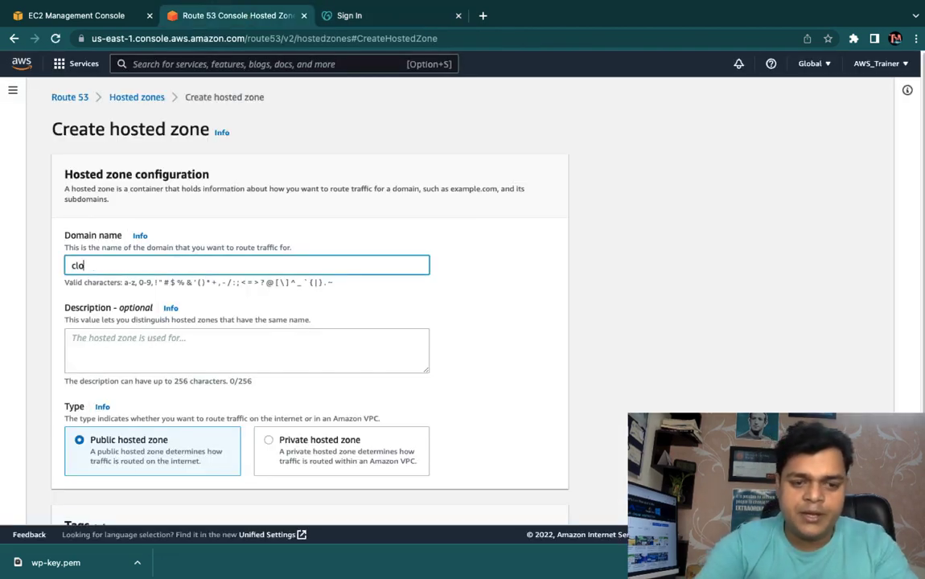
{"action": "type", "text": "udkak"}
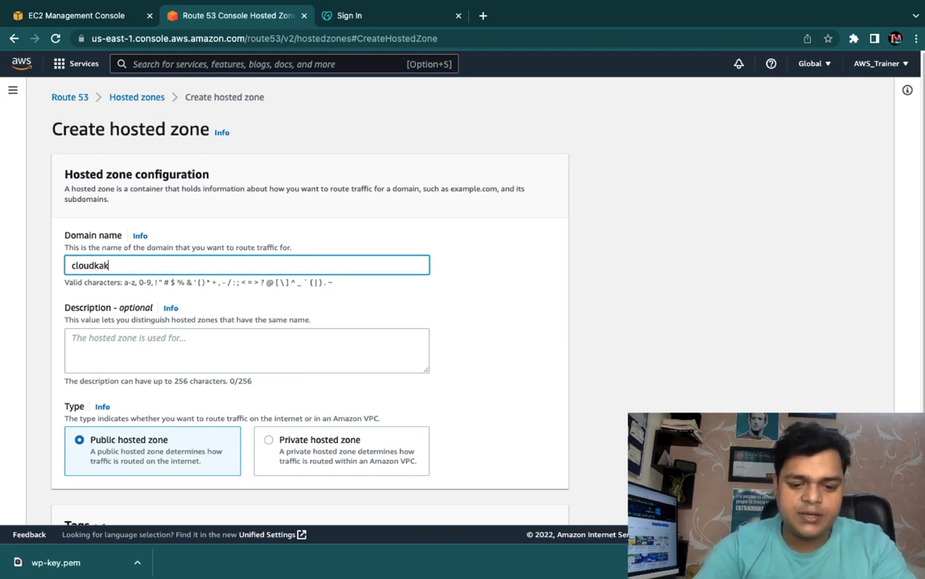
{"action": "type", "text": "sha.in"}
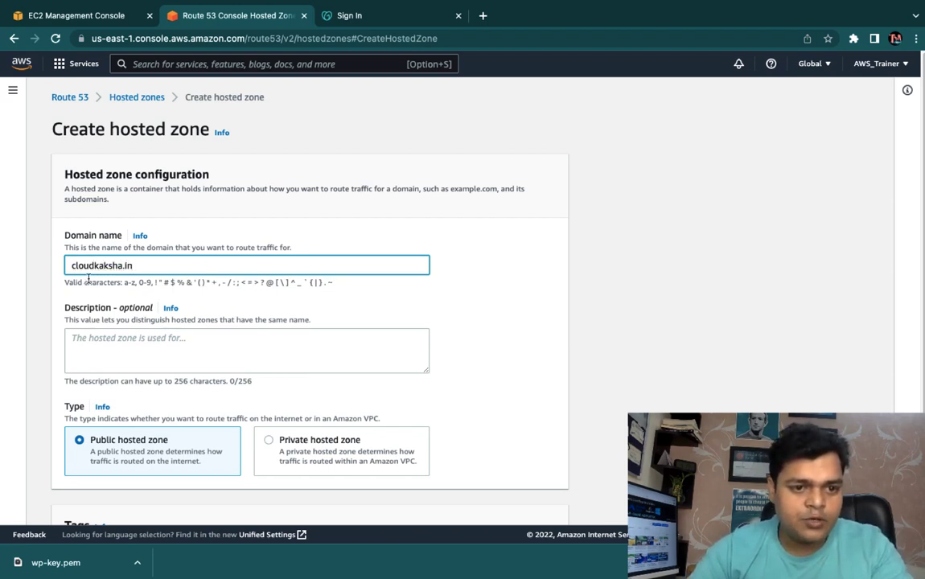
{"action": "left_click", "coordinate": [344, 15]}
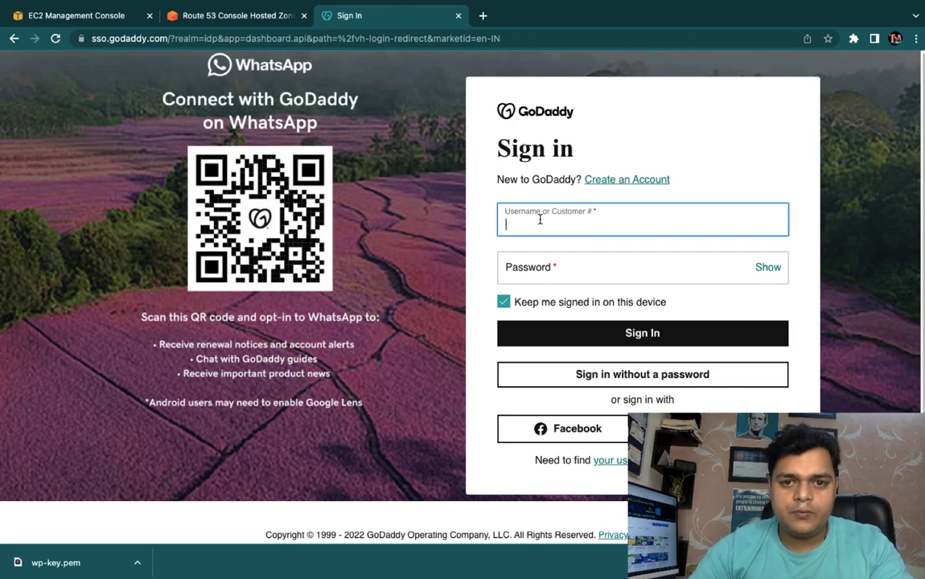
{"action": "key", "text": "ctrl+Left"}
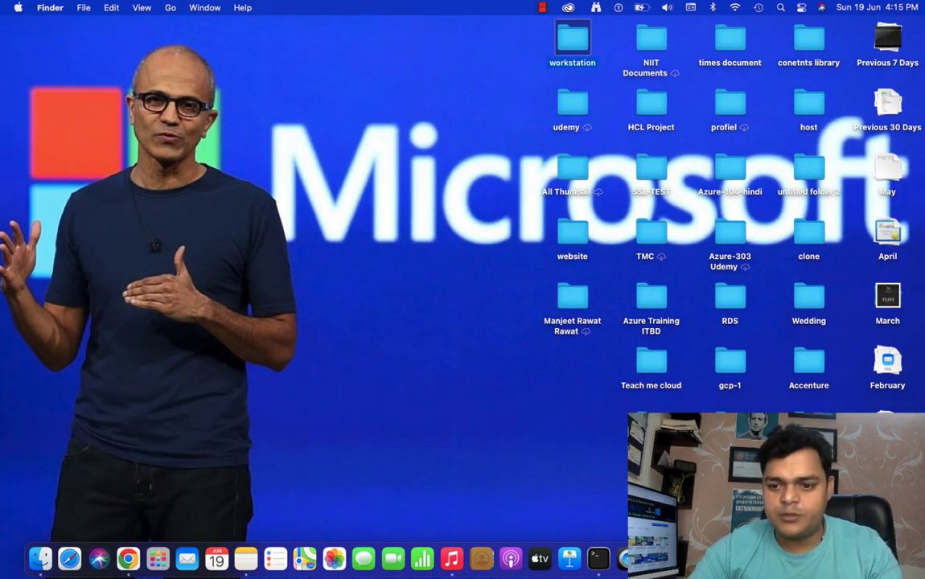
{"action": "right_click", "coordinate": [863, 559]}
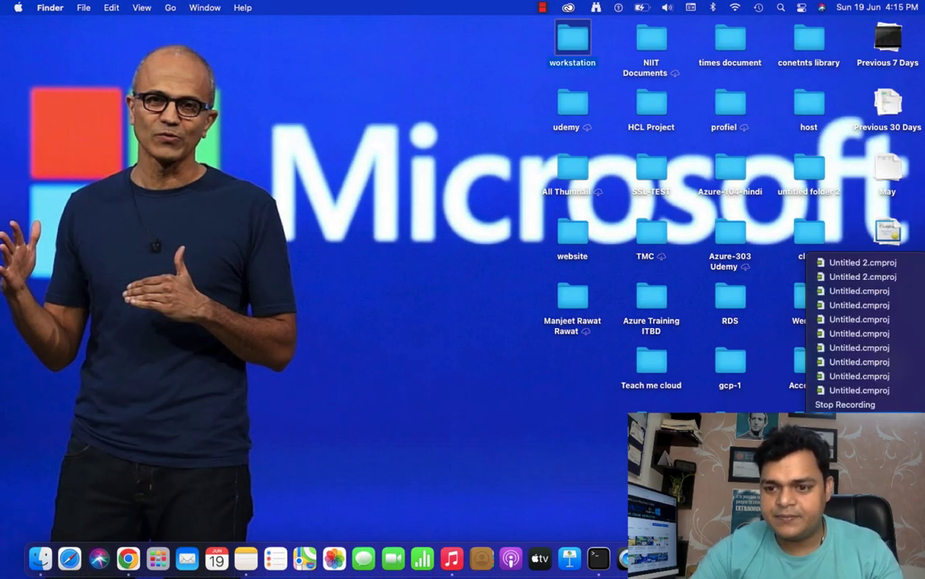
{"action": "key", "text": "ctrl+Right"}
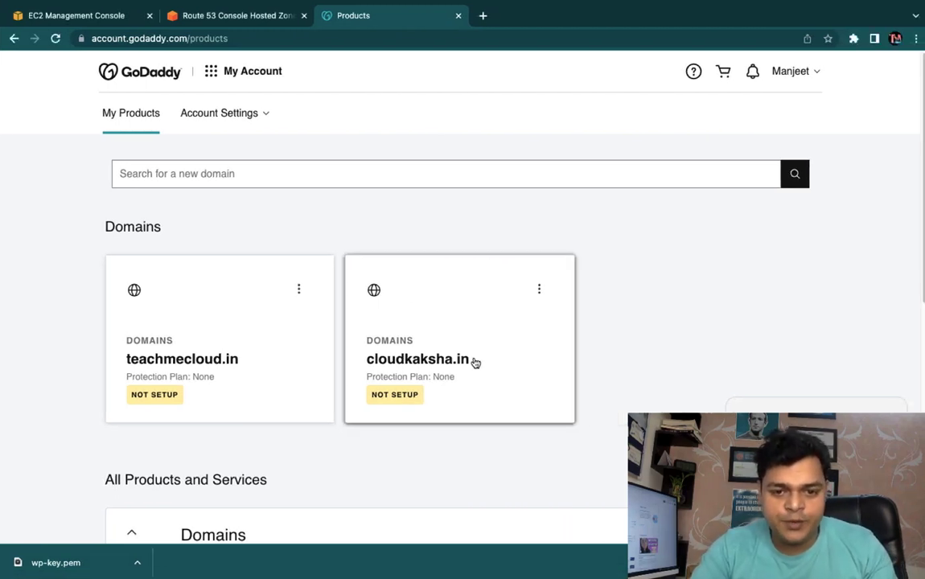
Try to copy the domain name cloudkaksha.in from the GoDaddy products page and open that domain's dashboard.
{"action": "left_click_drag", "start_coordinate": [475, 363], "coordinate": [368, 366]}
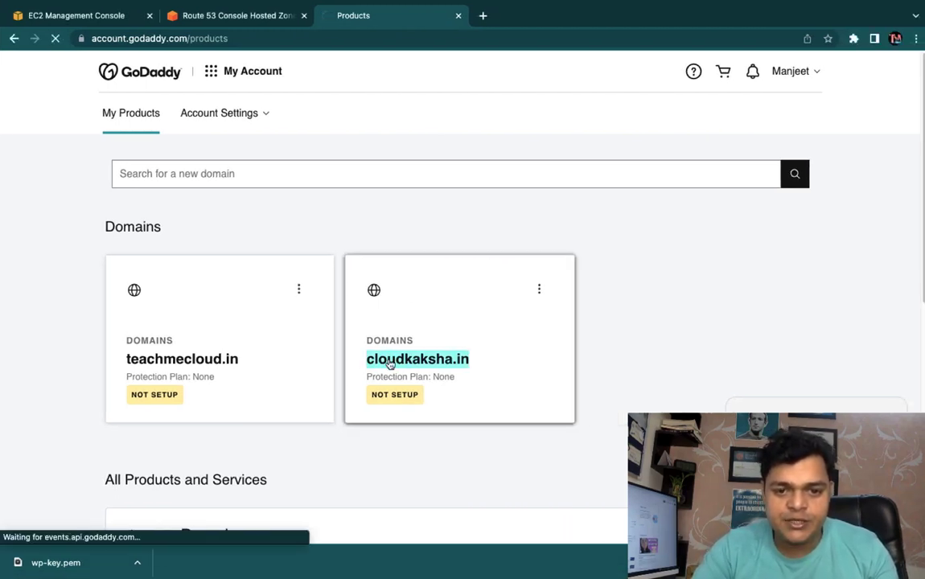
{"action": "right_click", "coordinate": [390, 358]}
{"action": "left_click", "coordinate": [408, 388]}
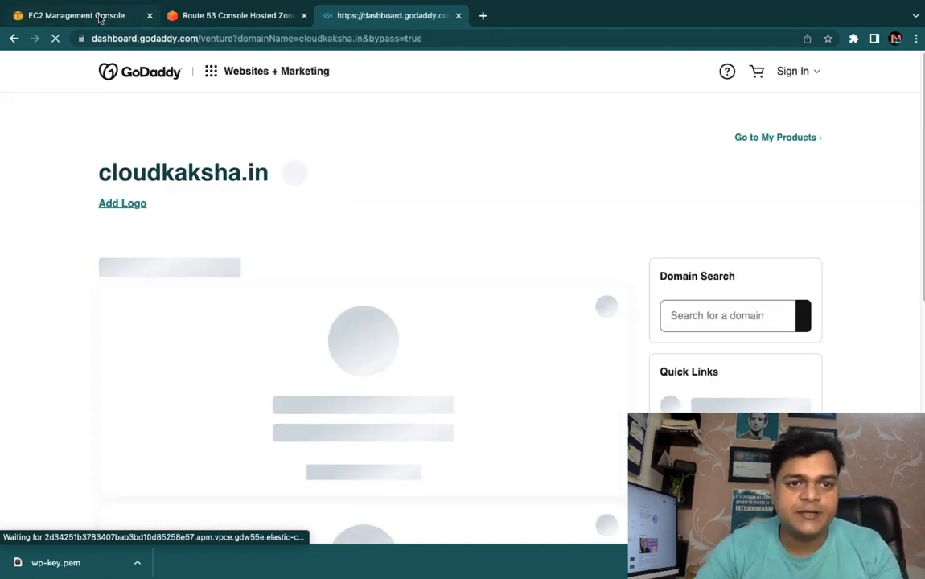
Try to replace the hosted zone's domain name in Route 53 with the clipboard content, and clear the field.
{"action": "left_click", "coordinate": [178, 14]}
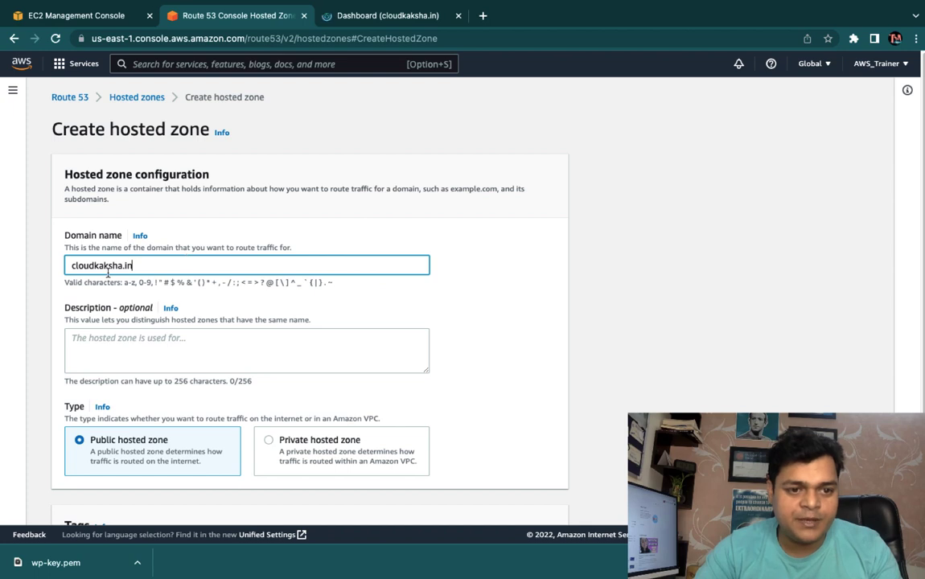
{"action": "left_click_drag", "start_coordinate": [135, 267], "coordinate": [25, 269]}
{"action": "key", "text": "super+v"}
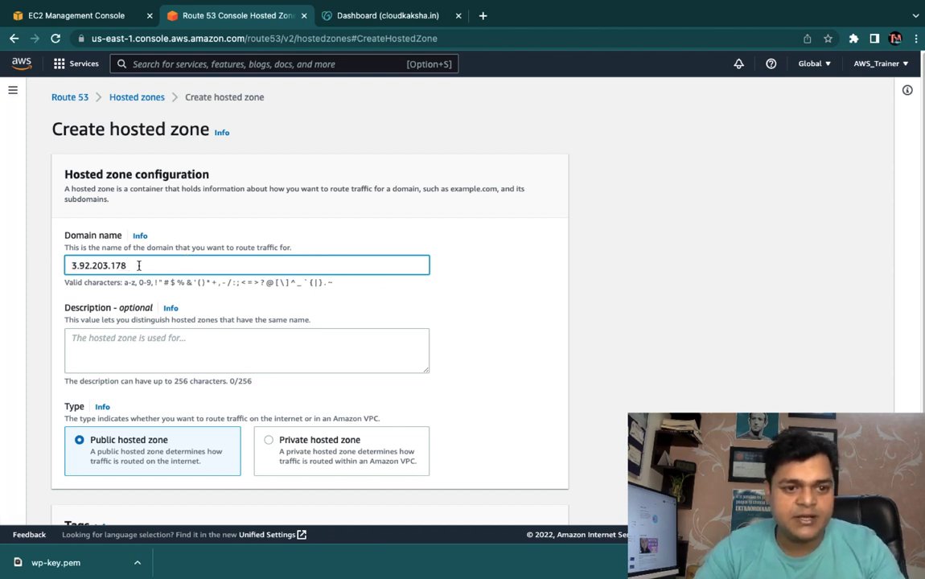
{"action": "key", "text": "super+a"}
{"action": "key", "text": "BackSpace"}
Copy the domain name cloudkaksha.in from the GoDaddy dashboard and enter it as the new hosted zone's domain name in Route 53.
{"action": "left_click", "coordinate": [322, 14]}
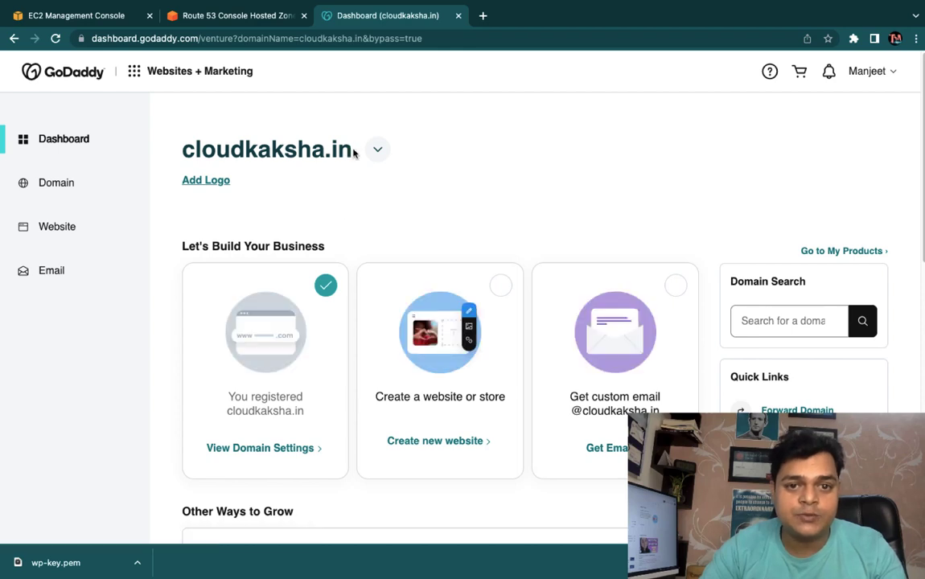
{"action": "left_click_drag", "start_coordinate": [355, 148], "coordinate": [184, 148]}
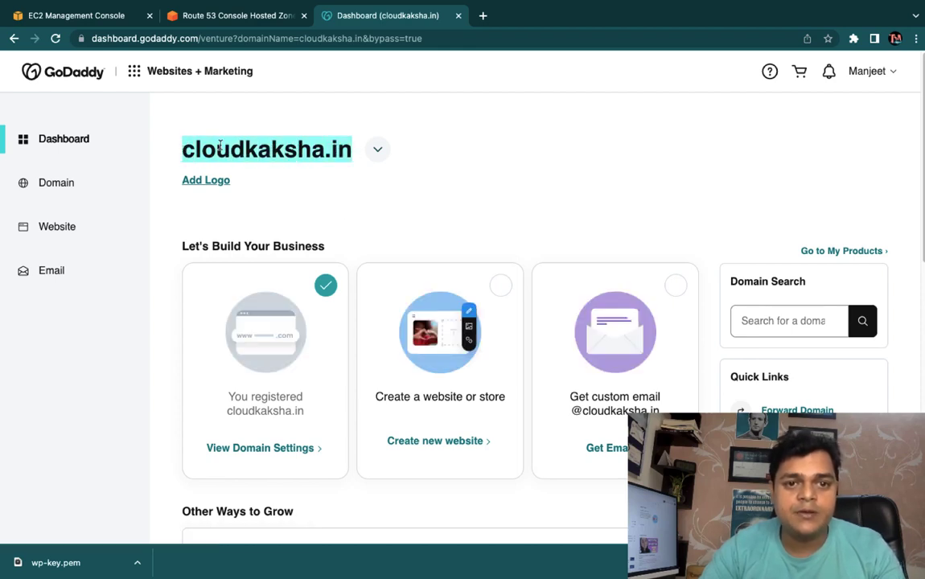
{"action": "right_click", "coordinate": [220, 146]}
{"action": "left_click", "coordinate": [229, 174]}
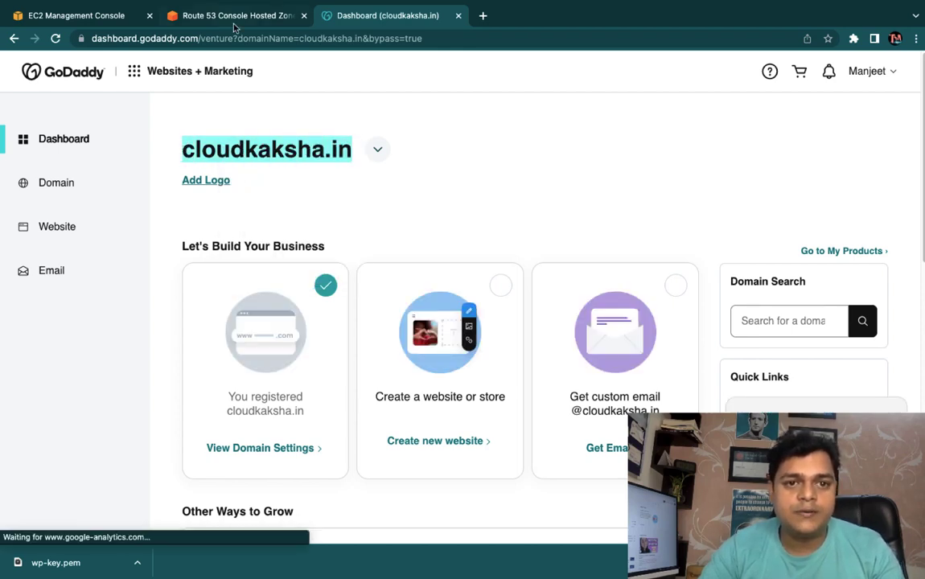
{"action": "left_click", "coordinate": [232, 17]}
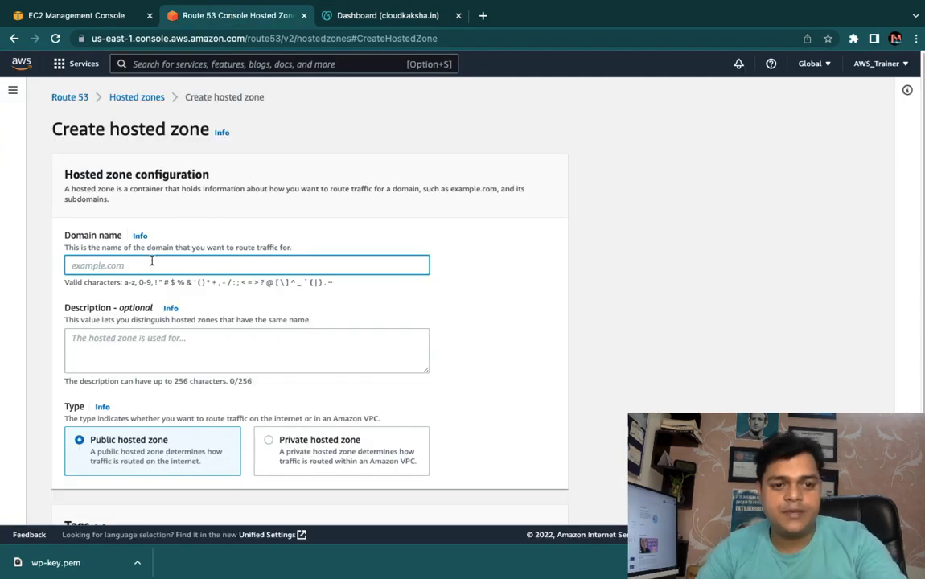
{"action": "key", "text": "super+v"}
Create the public hosted zone for cloudkaksha.in without tags and dismiss the notification.
{"action": "scroll", "coordinate": [244, 378], "scroll_direction": "down", "scroll_amount": 3}
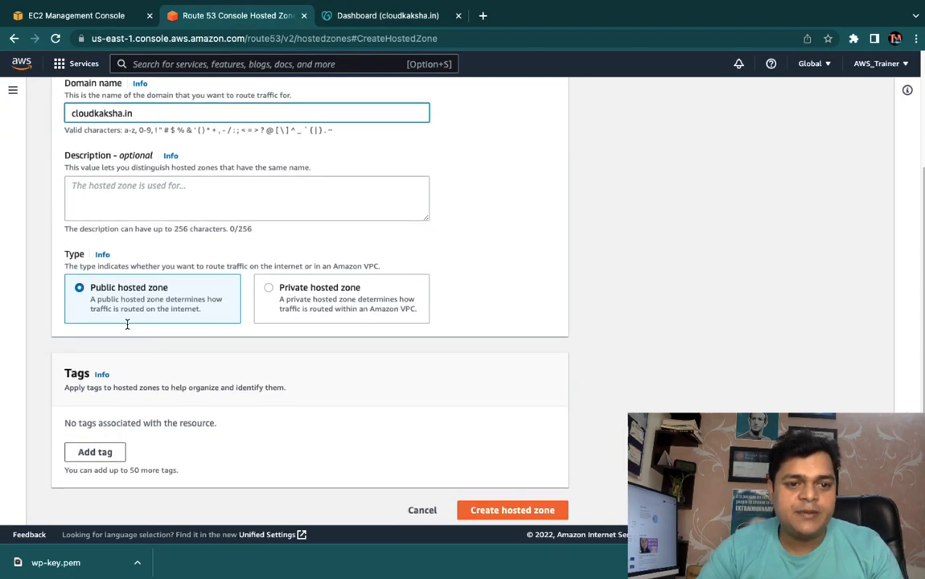
{"action": "left_click", "coordinate": [507, 509]}
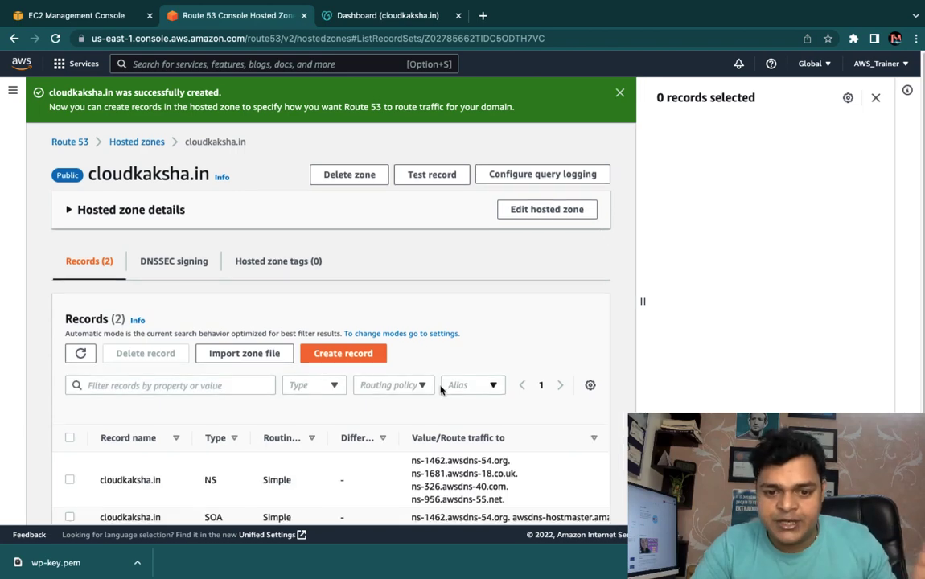
{"action": "scroll", "coordinate": [441, 391], "scroll_direction": "down", "scroll_amount": 1}
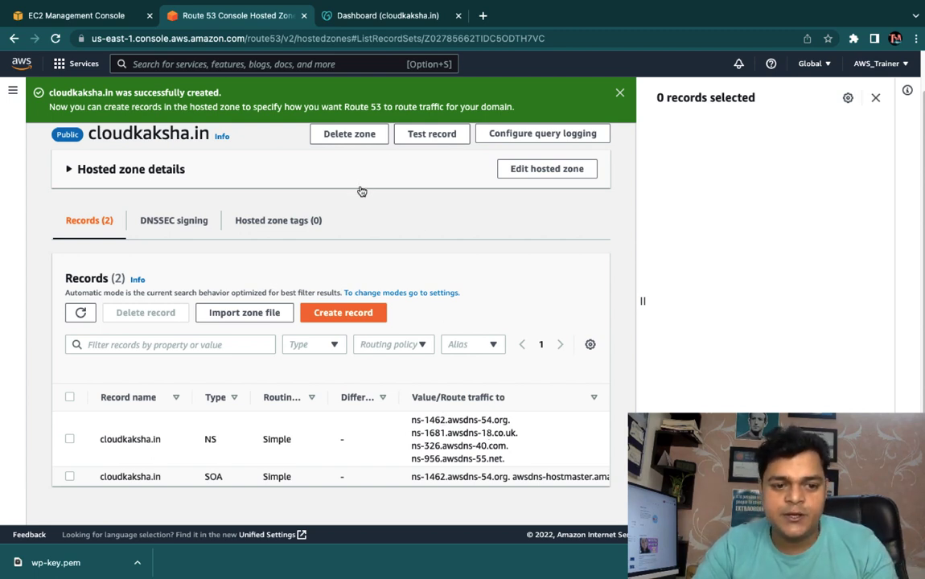
{"action": "left_click", "coordinate": [619, 92]}
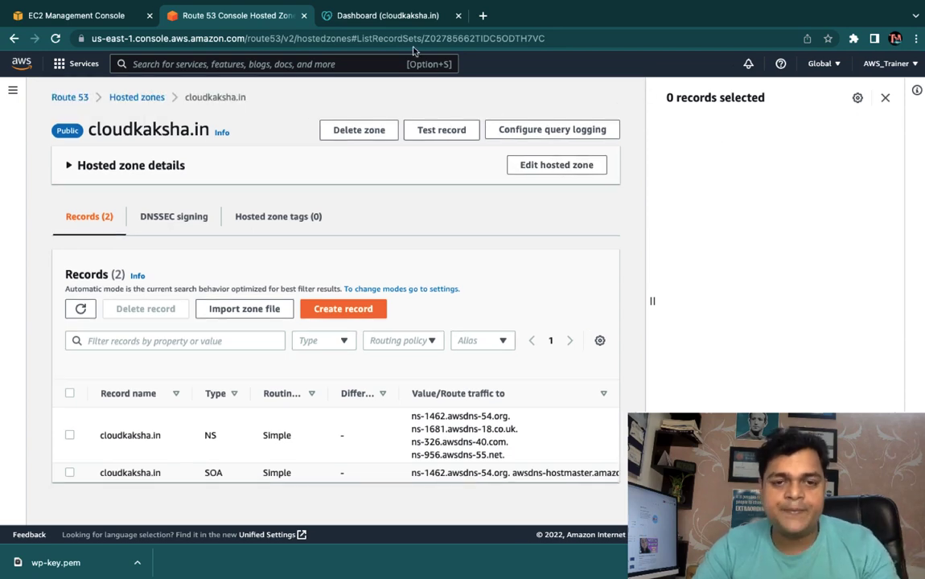
Go back to GoDaddy and open the DNS management page of cloudkaksha.in through its domain settings.
{"action": "left_click", "coordinate": [404, 23]}
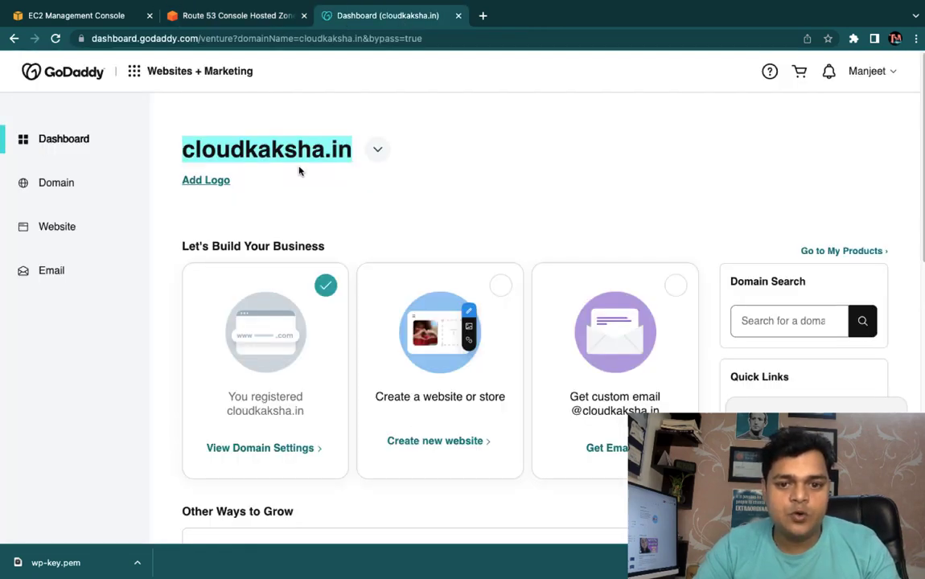
{"action": "scroll", "coordinate": [299, 170], "scroll_direction": "down", "scroll_amount": 7}
{"action": "scroll", "coordinate": [299, 170], "scroll_direction": "down", "scroll_amount": 2}
{"action": "scroll", "coordinate": [299, 170], "scroll_direction": "up", "scroll_amount": 8}
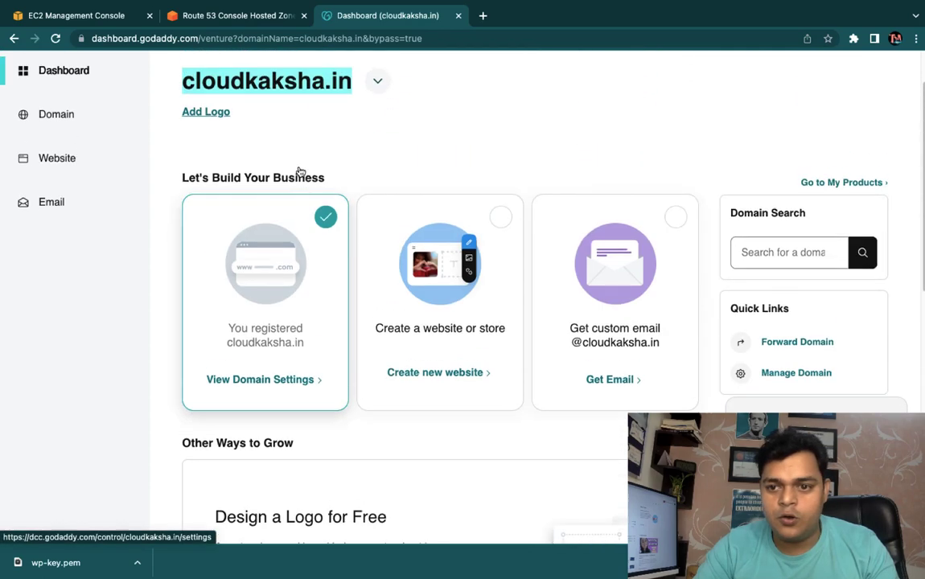
{"action": "left_click", "coordinate": [792, 374]}
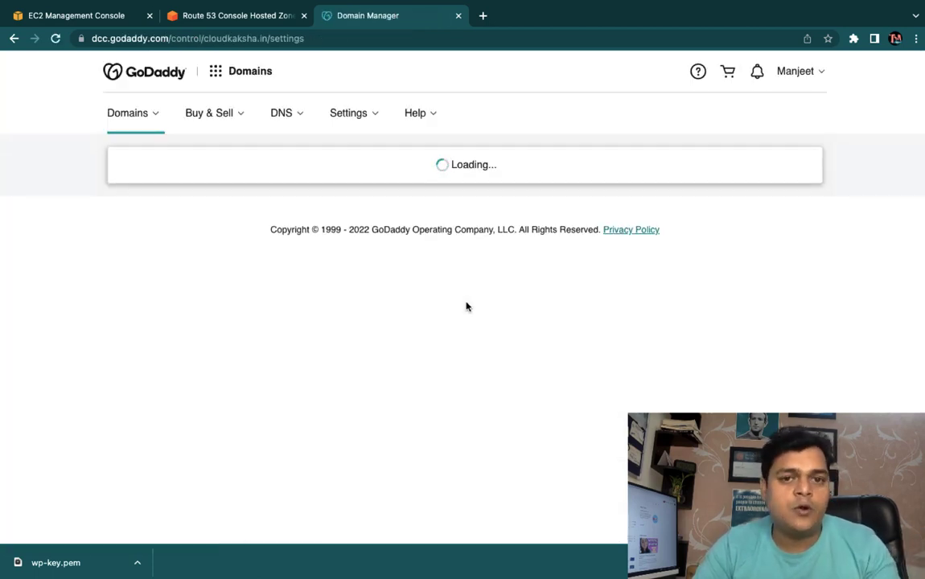
{"action": "scroll", "coordinate": [341, 434], "scroll_direction": "down", "scroll_amount": 10}
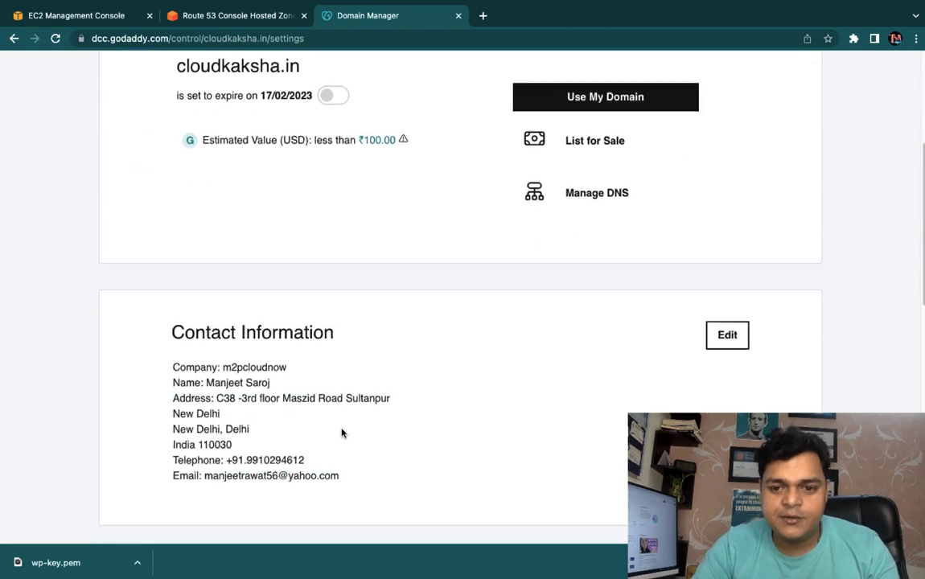
{"action": "scroll", "coordinate": [341, 433], "scroll_direction": "down", "scroll_amount": 5}
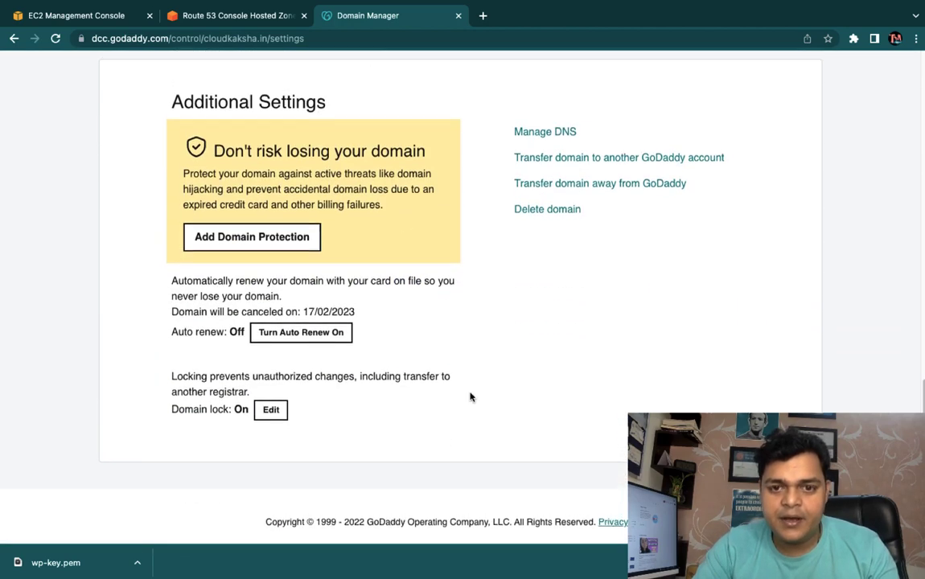
{"action": "scroll", "coordinate": [475, 382], "scroll_direction": "up", "scroll_amount": 2}
{"action": "left_click", "coordinate": [542, 249]}
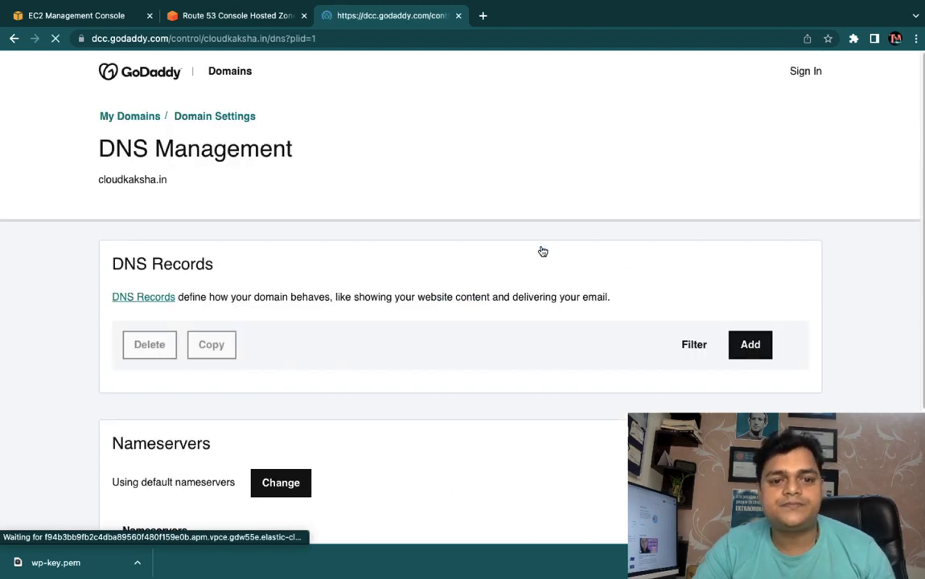
Start changing the domain's default nameservers, choosing to enter custom nameservers.
{"action": "scroll", "coordinate": [373, 366], "scroll_direction": "down", "scroll_amount": 4}
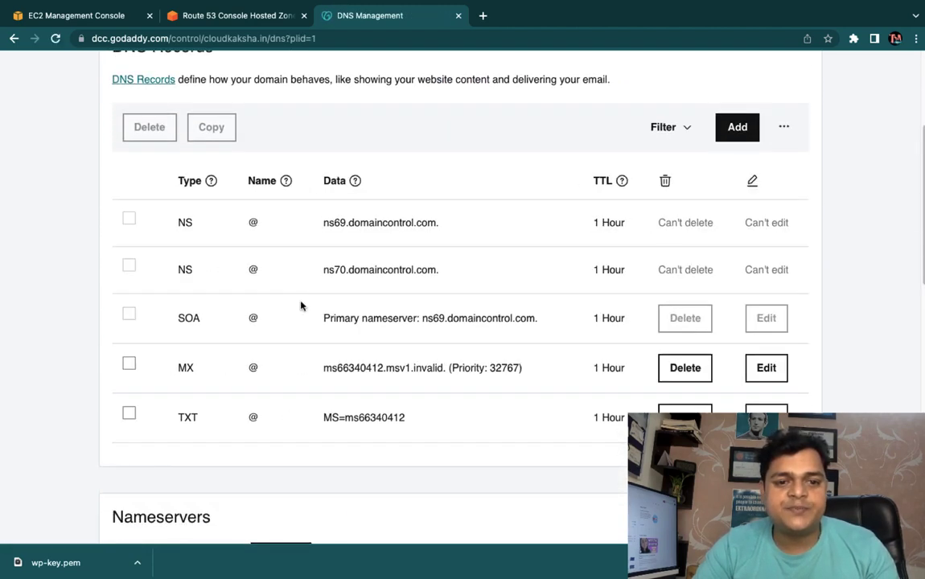
{"action": "scroll", "coordinate": [300, 304], "scroll_direction": "down", "scroll_amount": 5}
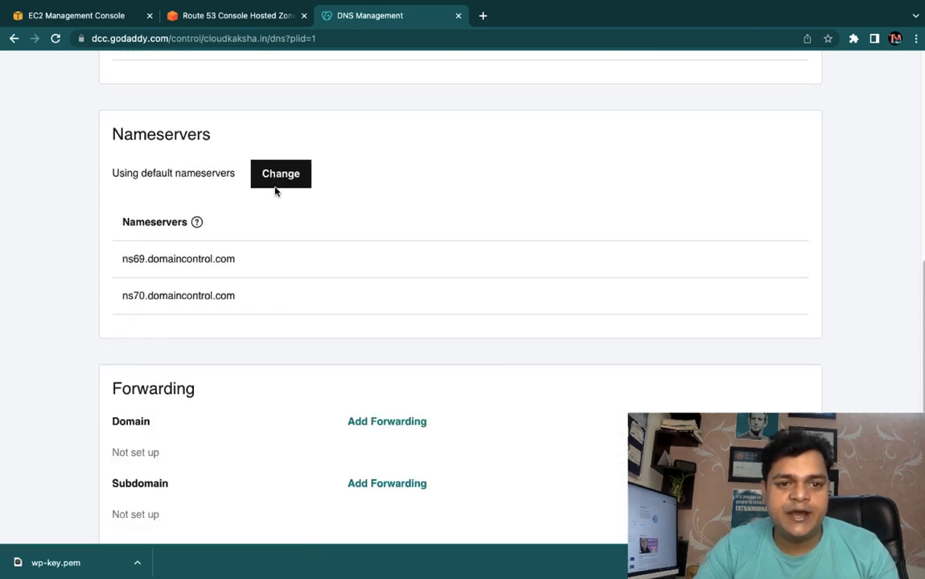
{"action": "left_click", "coordinate": [275, 185]}
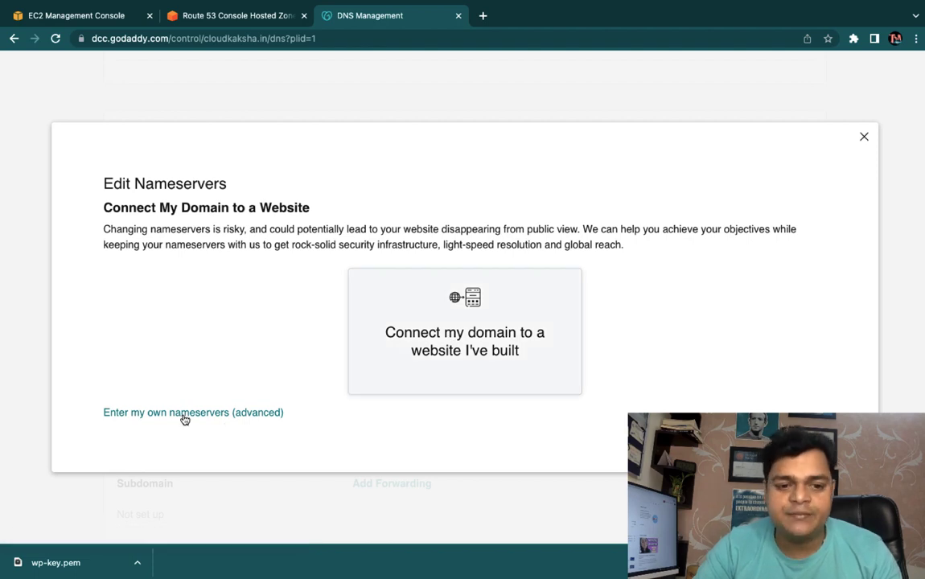
{"action": "left_click", "coordinate": [182, 413]}
{"action": "left_click", "coordinate": [301, 278]}
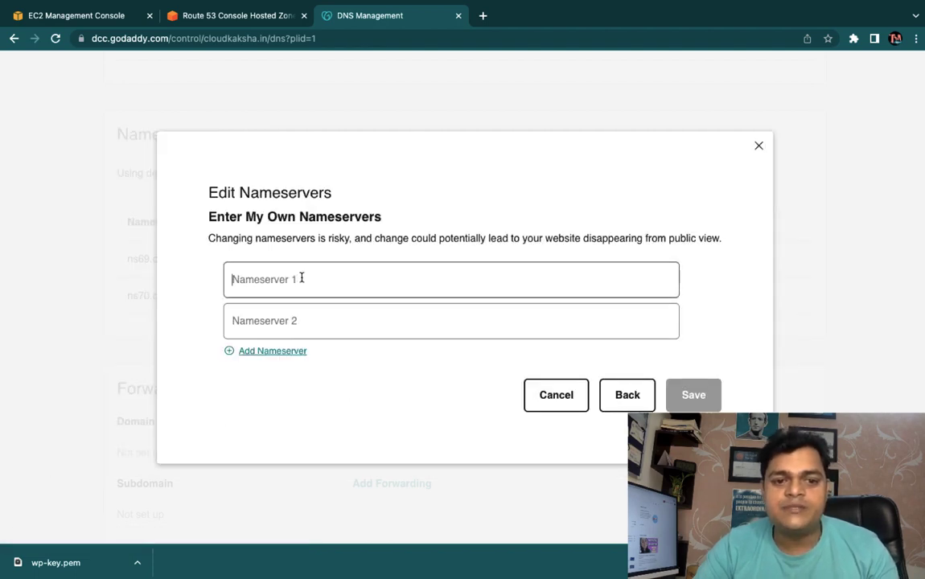
Copy ns-1462.awsdns-54.org from the Route 53 NS record and enter it as Nameserver 1 in GoDaddy.
{"action": "left_click", "coordinate": [235, 18]}
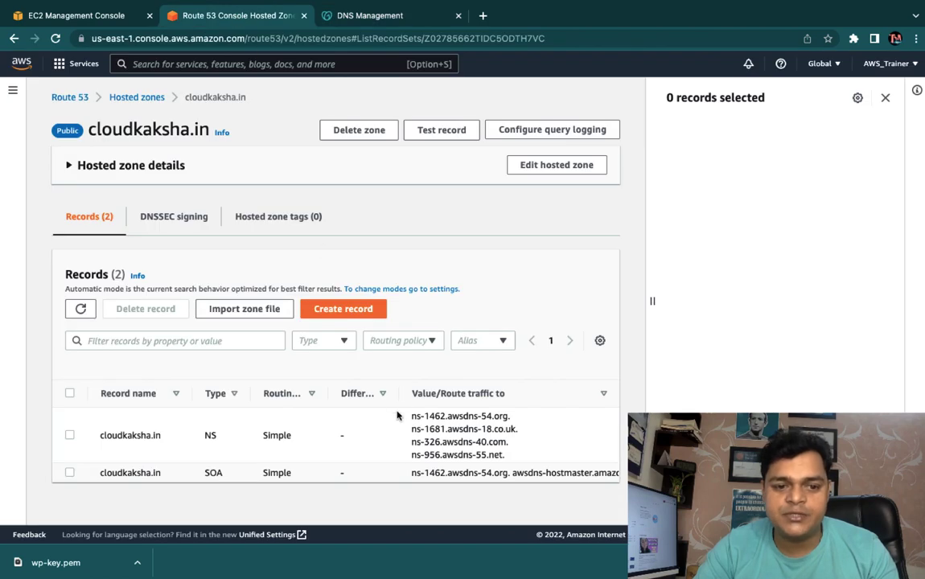
{"action": "left_click_drag", "start_coordinate": [415, 416], "coordinate": [504, 419]}
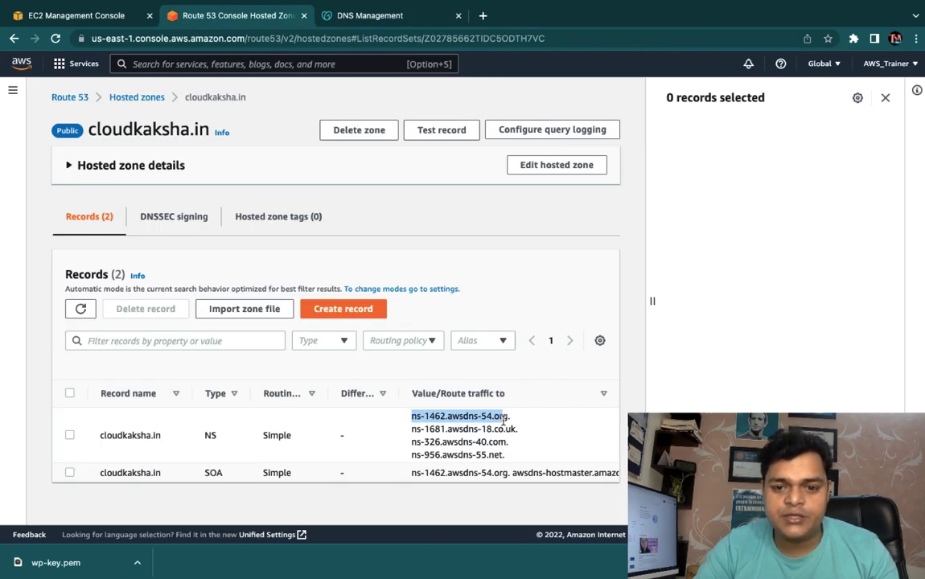
{"action": "right_click", "coordinate": [496, 424]}
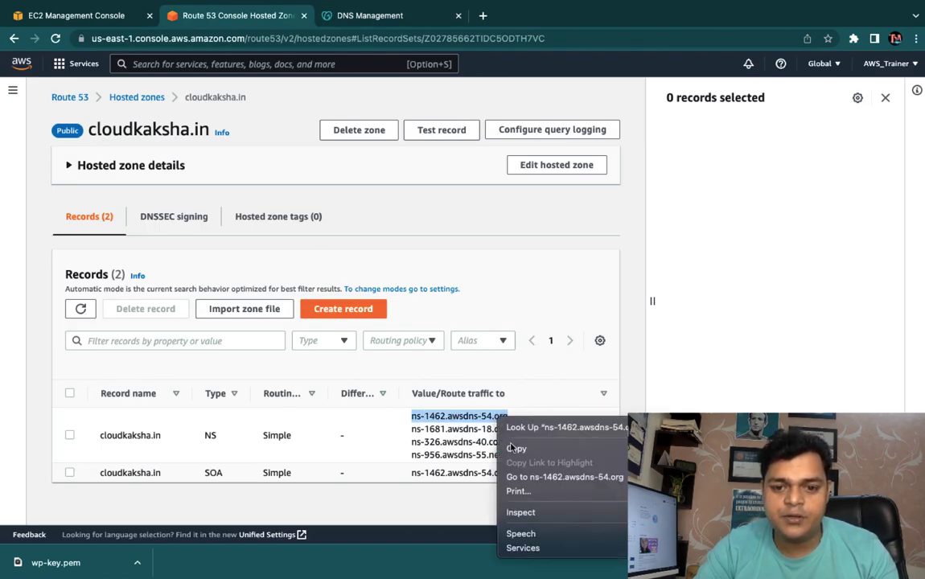
{"action": "left_click", "coordinate": [522, 443]}
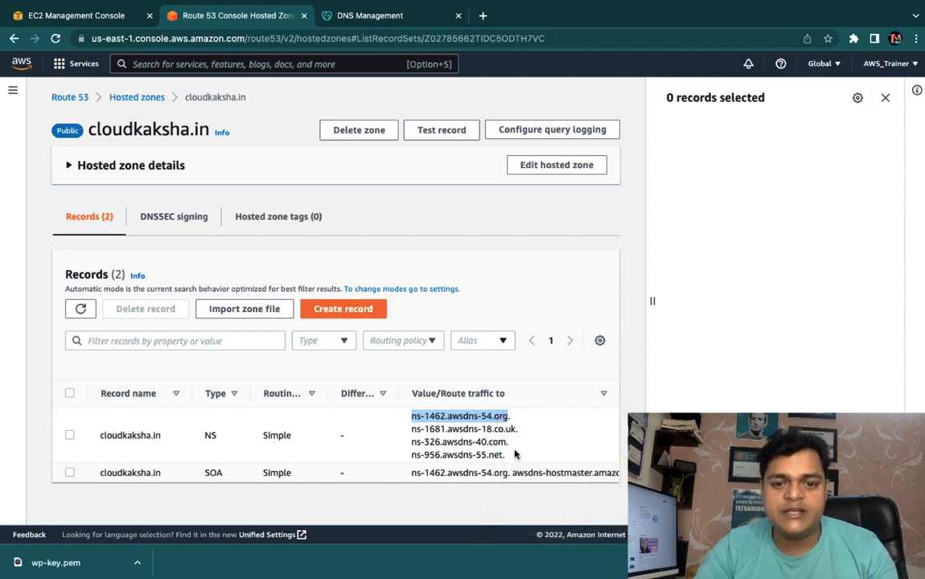
{"action": "left_click", "coordinate": [382, 14]}
{"action": "key", "text": "super+v"}
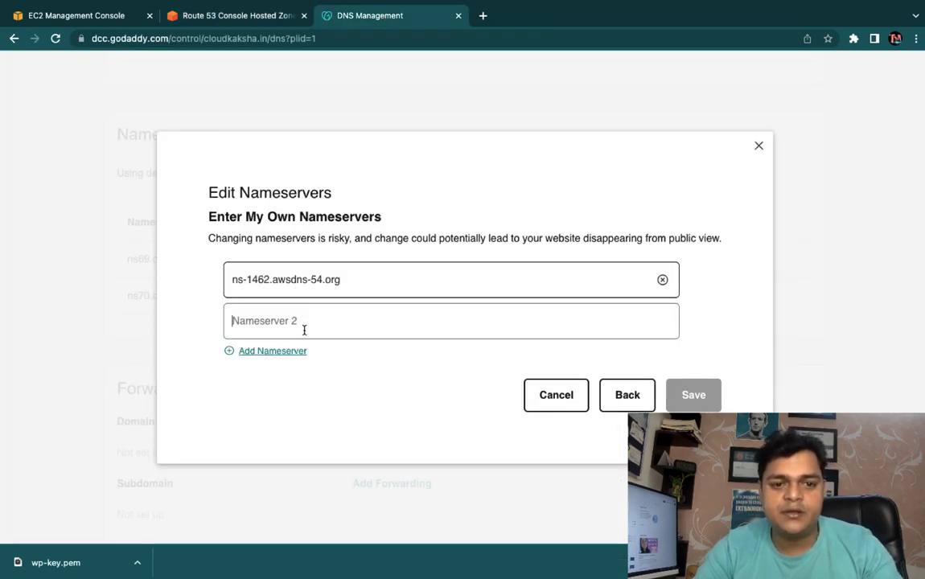
Copy ns-1681.awsdns-18.co.uk from the Route 53 NS record and enter it as Nameserver 2 in GoDaddy.
{"action": "left_click", "coordinate": [242, 15]}
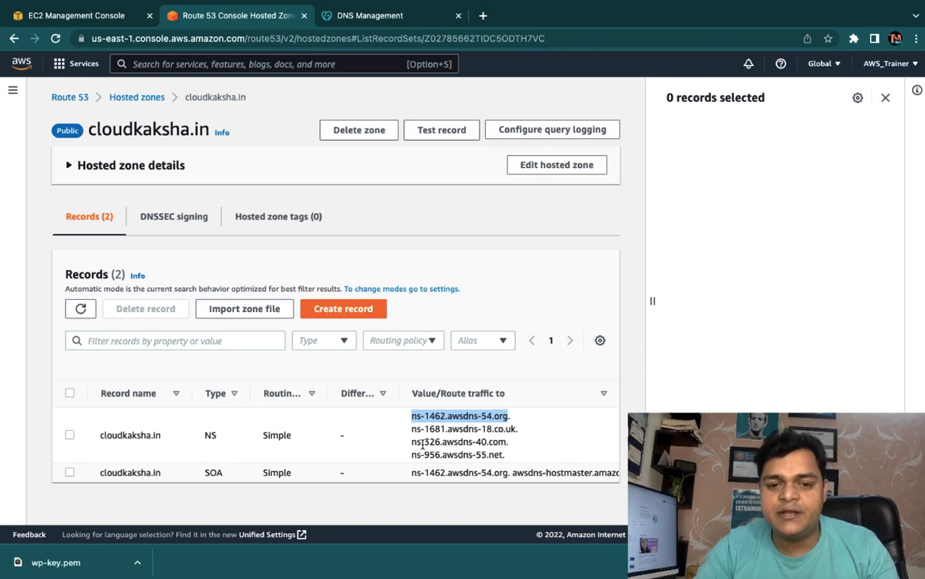
{"action": "left_click_drag", "start_coordinate": [411, 432], "coordinate": [516, 429]}
{"action": "right_click", "coordinate": [516, 428]}
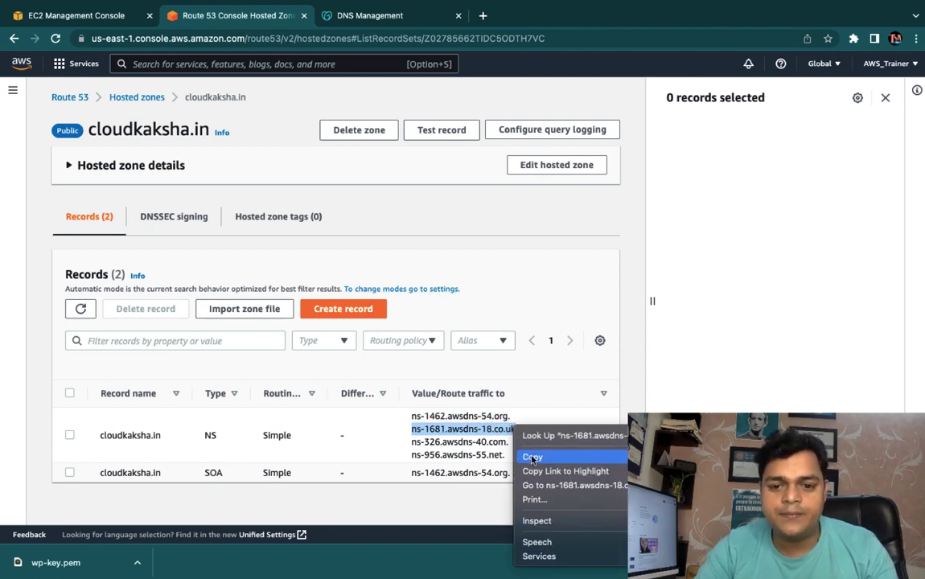
{"action": "left_click", "coordinate": [533, 458]}
{"action": "left_click", "coordinate": [402, 15]}
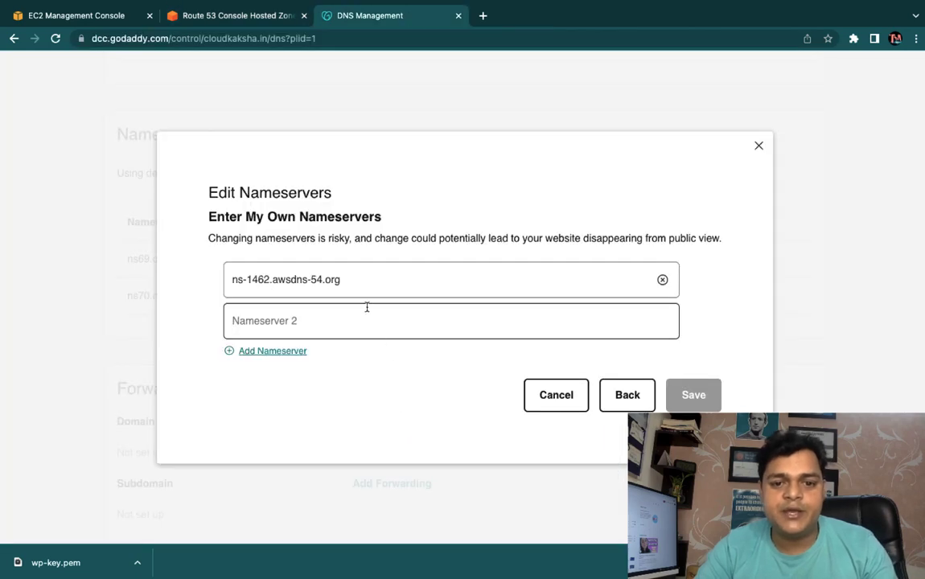
{"action": "key", "text": "super+v"}
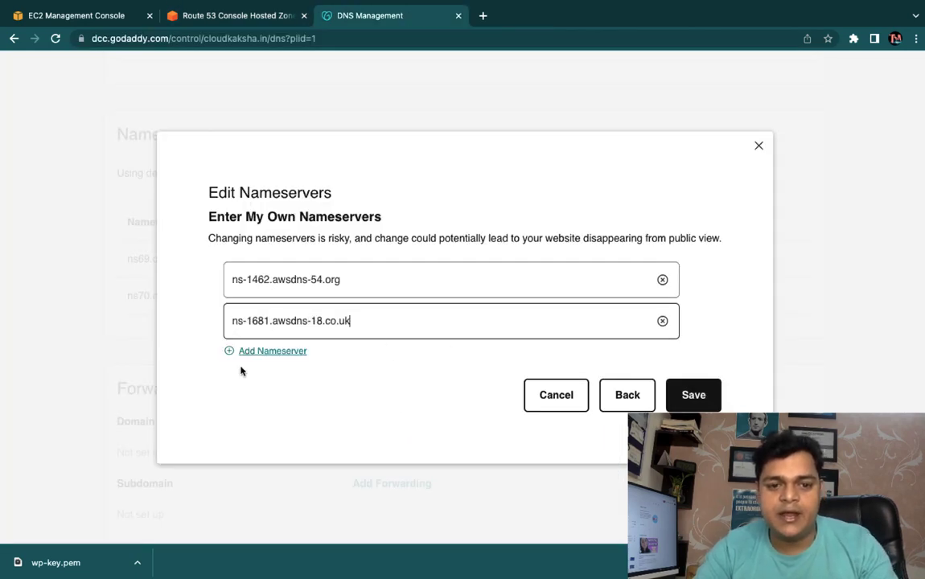
Add a third nameserver in GoDaddy and fill it with ns-326.awsdns-40.com copied from the Route 53 NS record.
{"action": "left_click", "coordinate": [258, 351]}
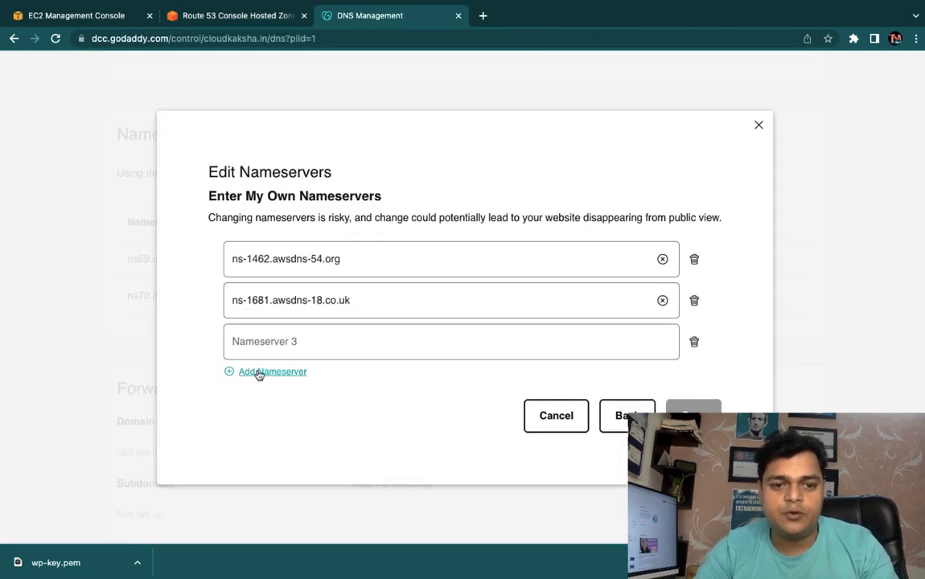
{"action": "left_click", "coordinate": [241, 17]}
{"action": "left_click_drag", "start_coordinate": [411, 441], "coordinate": [511, 443]}
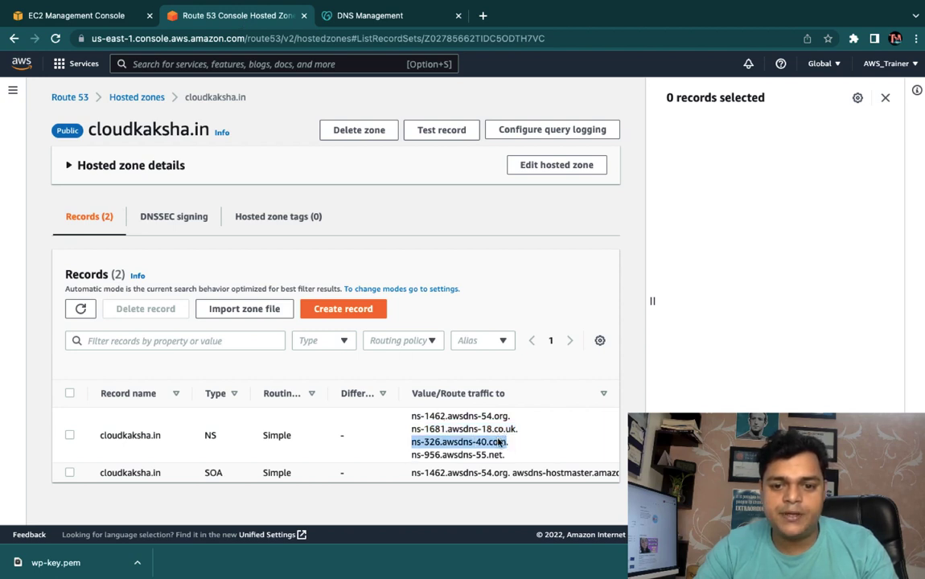
{"action": "right_click", "coordinate": [500, 443]}
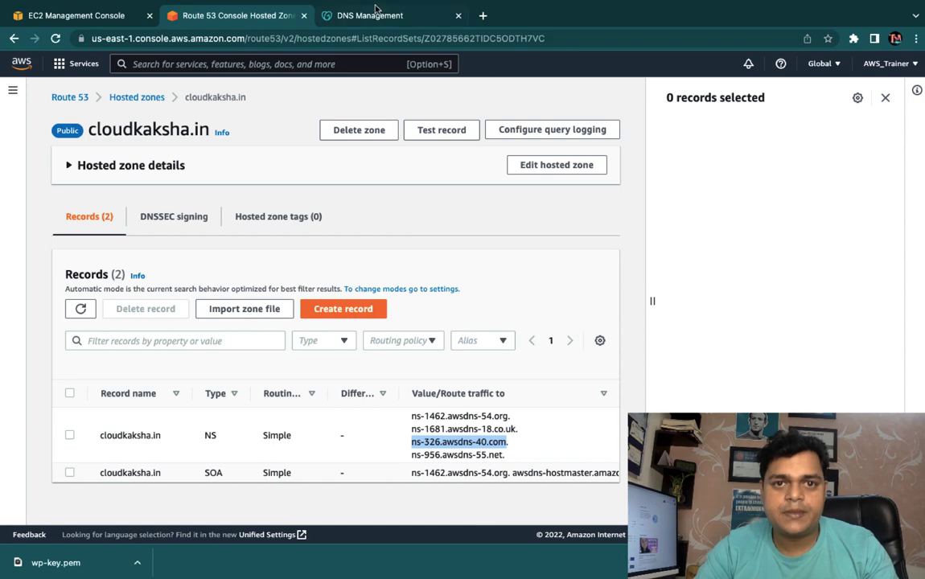
{"action": "left_click", "coordinate": [341, 13]}
{"action": "left_click", "coordinate": [302, 330]}
{"action": "key", "text": "ctrl+v"}
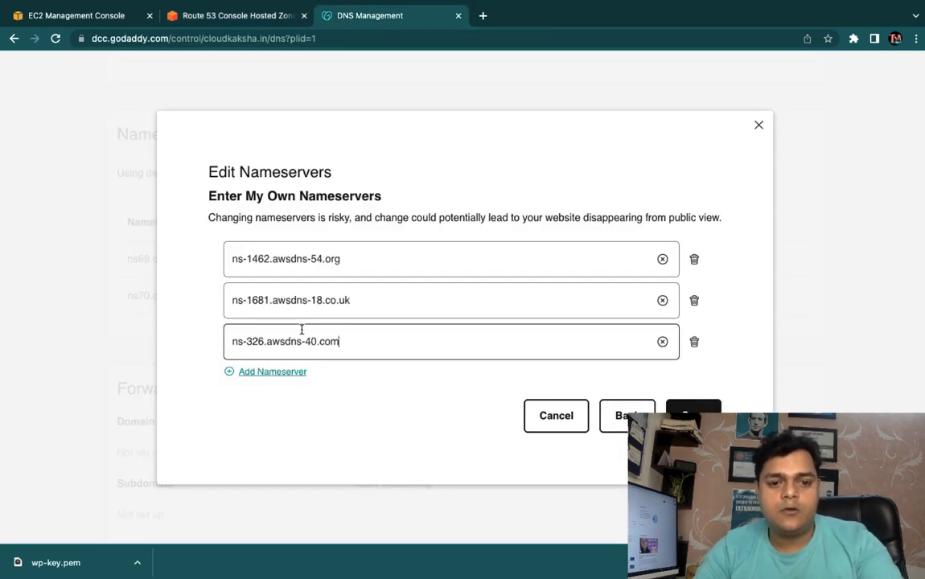
Add a fourth nameserver in GoDaddy and fill it with ns-956.awsdns-55.net copied from the Route 53 NS record.
{"action": "left_click", "coordinate": [258, 371]}
{"action": "left_click", "coordinate": [218, 19]}
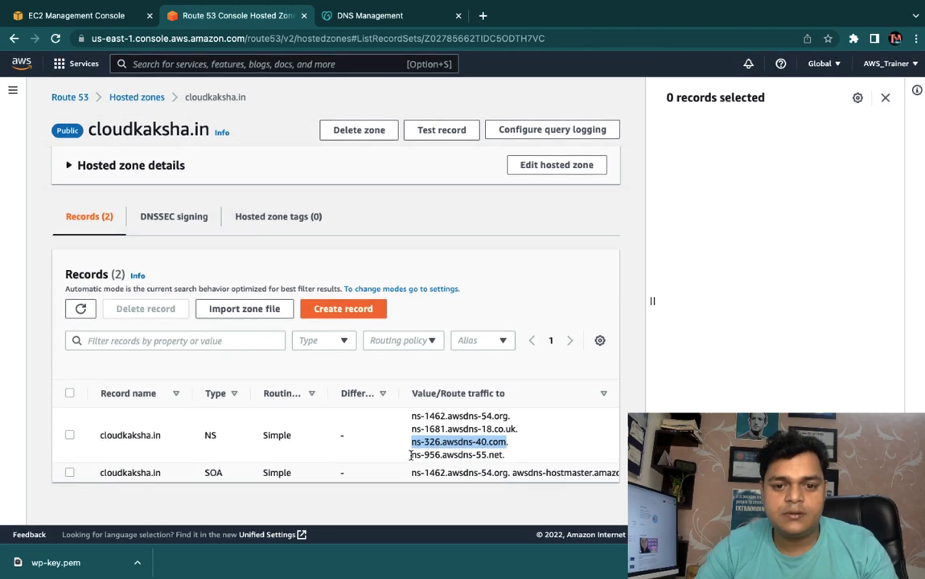
{"action": "left_click_drag", "start_coordinate": [411, 455], "coordinate": [496, 456]}
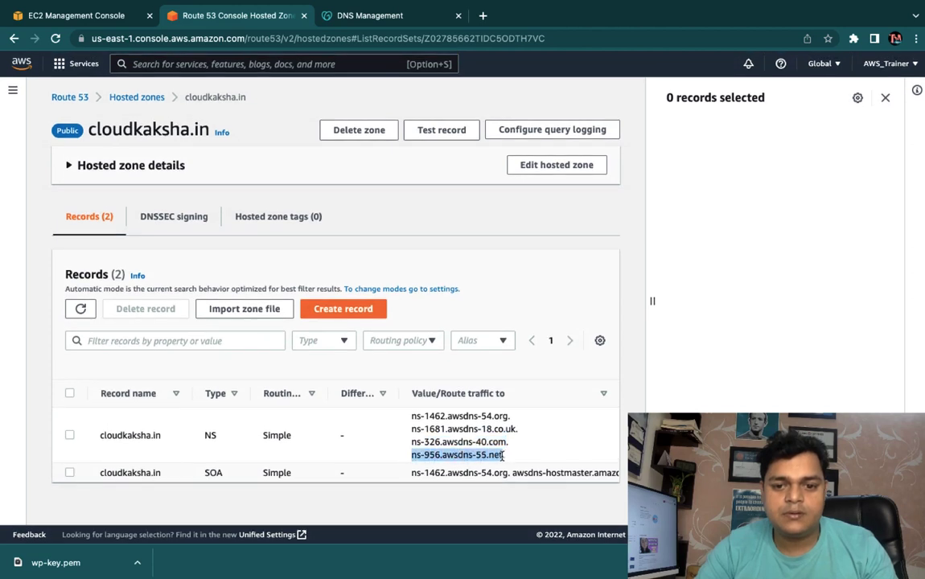
{"action": "right_click", "coordinate": [497, 456]}
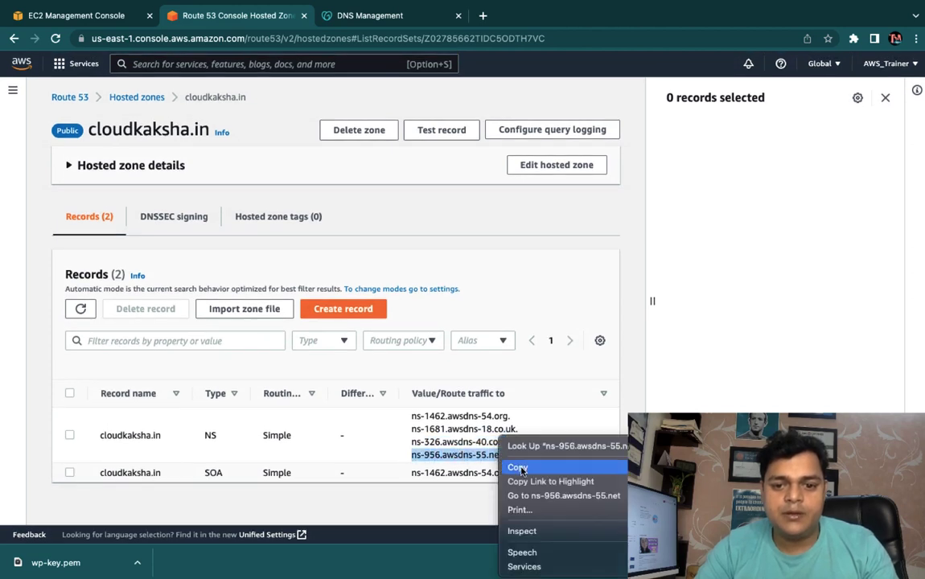
{"action": "left_click", "coordinate": [515, 466]}
{"action": "left_click", "coordinate": [374, 15]}
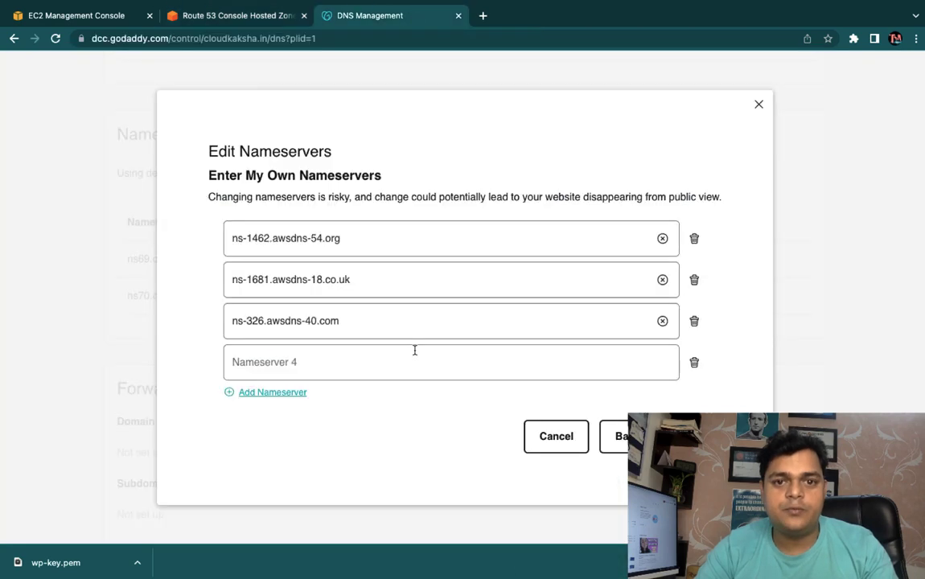
{"action": "left_click", "coordinate": [332, 359]}
{"action": "key", "text": "ctrl+v"}
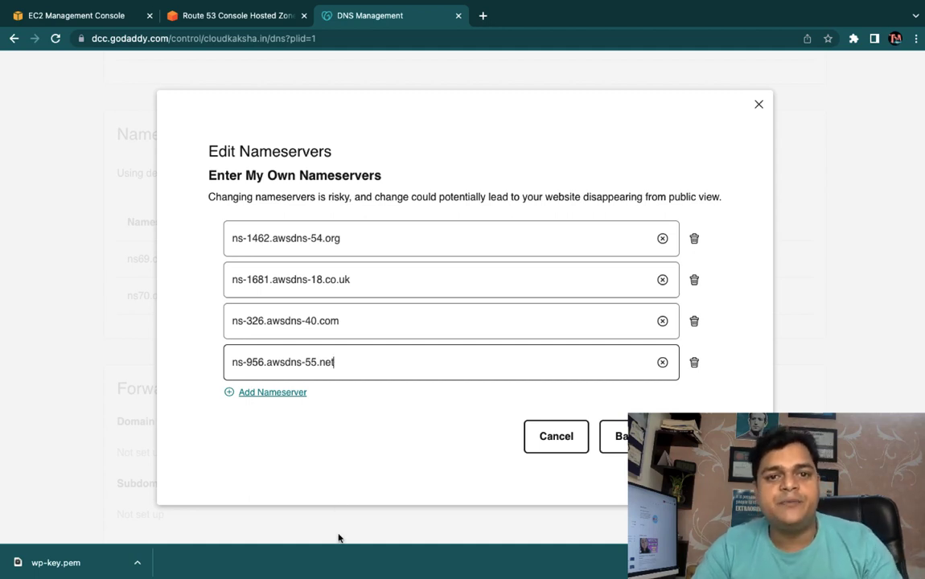
Save the custom nameservers, consent to the nameserver update for cloudkaksha.in, and dismiss the notification.
{"action": "left_click", "coordinate": [694, 437]}
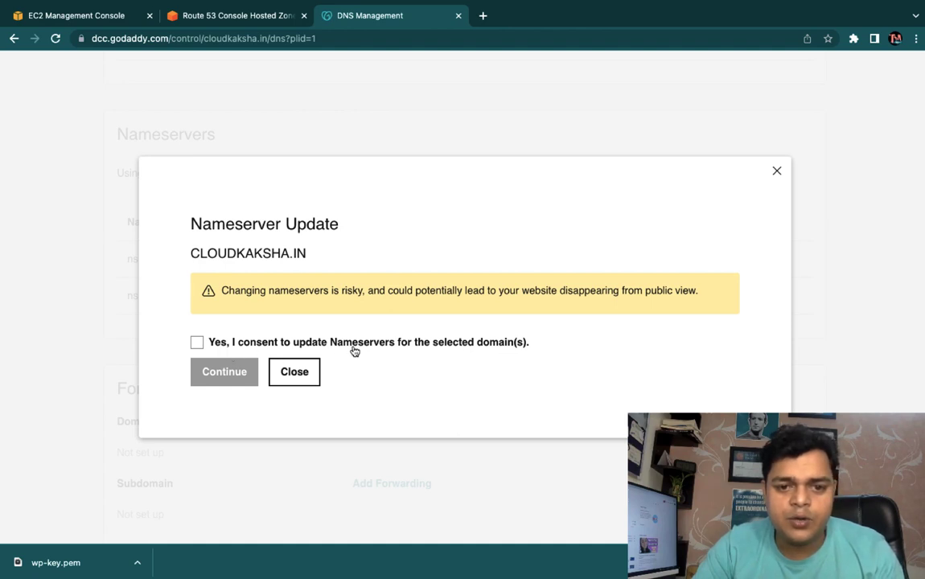
{"action": "left_click", "coordinate": [198, 343]}
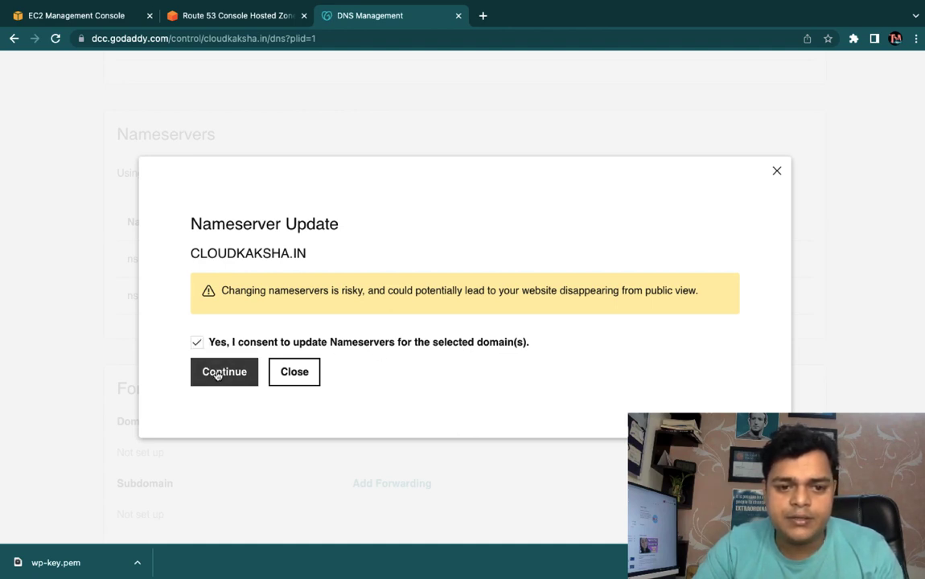
{"action": "left_click", "coordinate": [218, 372]}
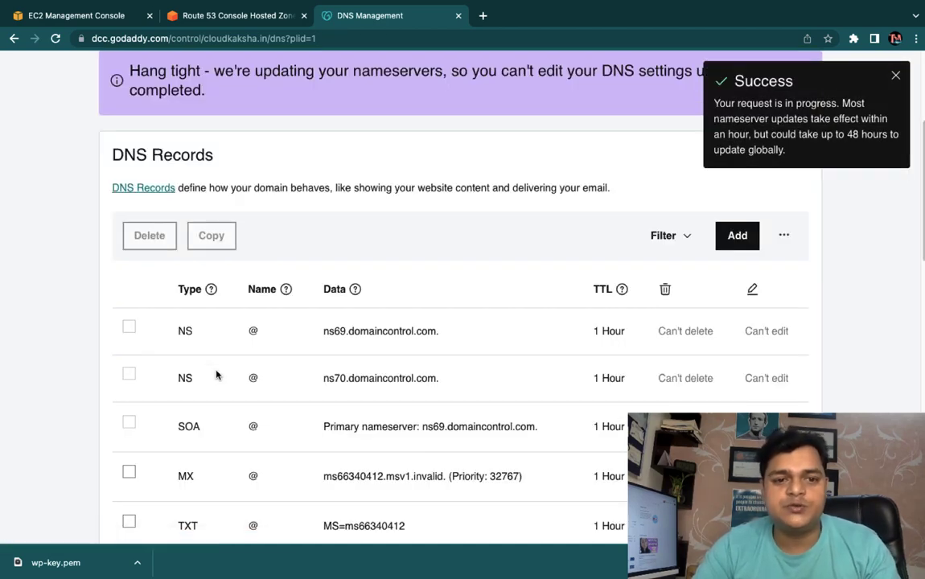
{"action": "left_click", "coordinate": [895, 75]}
Check the nameservers listed for cloudkaksha.in and reload the DNS management page.
{"action": "scroll", "coordinate": [799, 176], "scroll_direction": "down", "scroll_amount": 10}
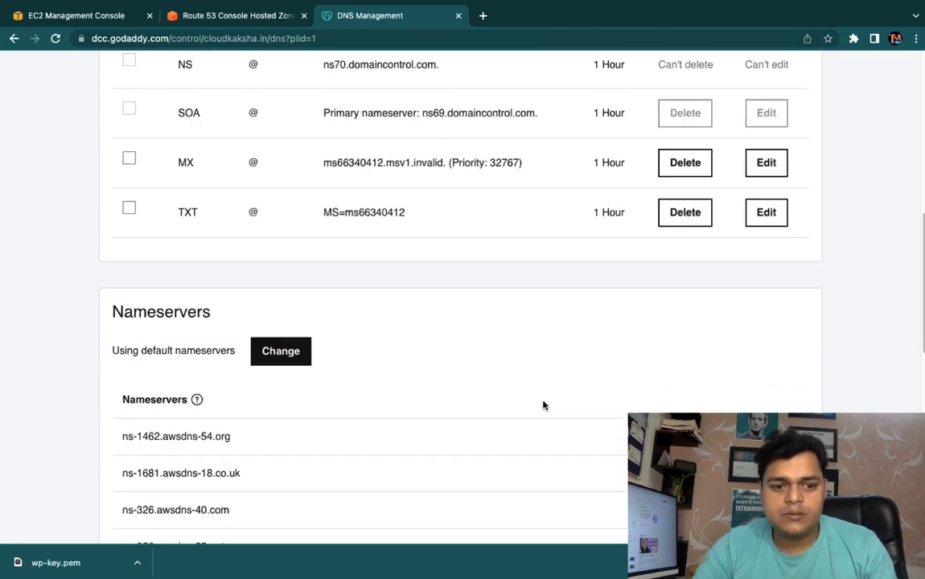
{"action": "scroll", "coordinate": [543, 404], "scroll_direction": "up", "scroll_amount": 3}
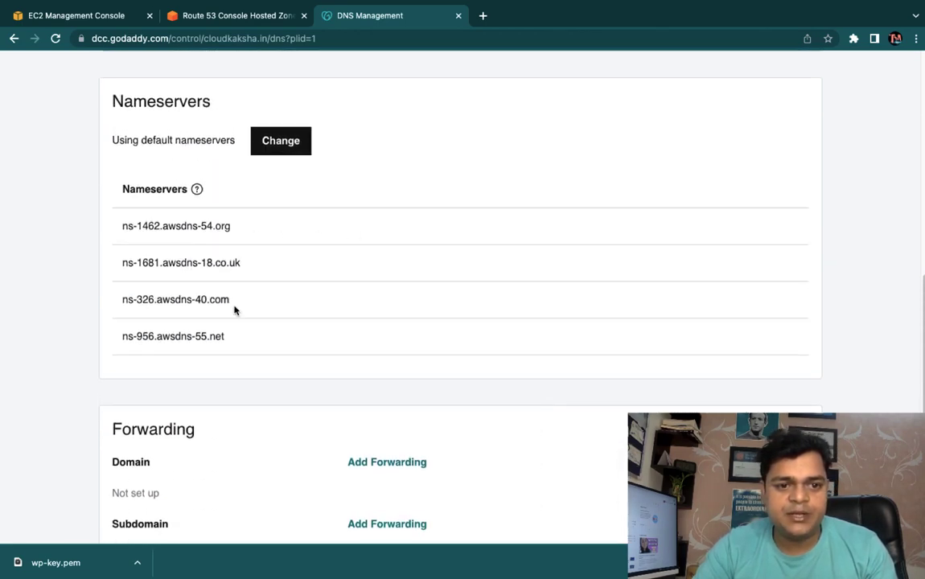
{"action": "scroll", "coordinate": [234, 310], "scroll_direction": "up", "scroll_amount": 10}
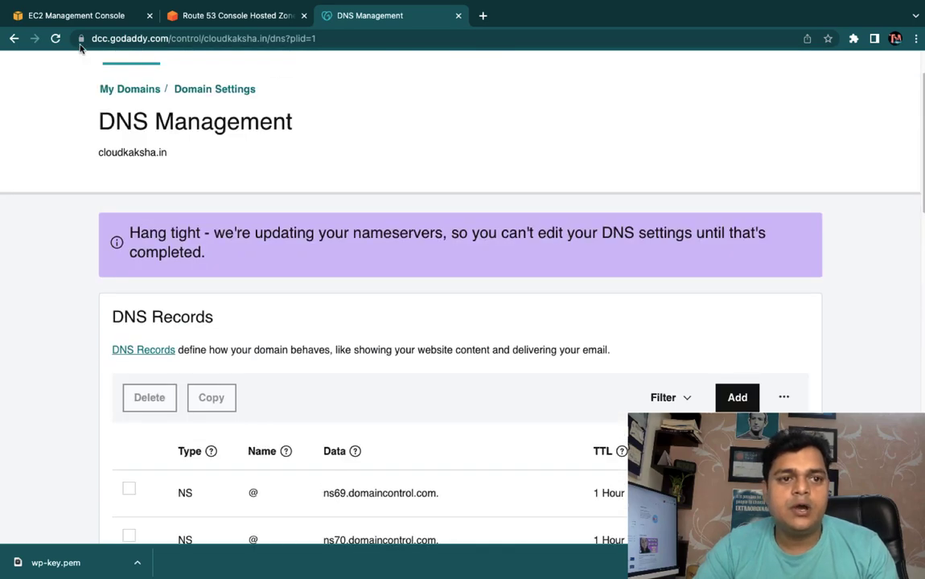
{"action": "left_click", "coordinate": [56, 38]}
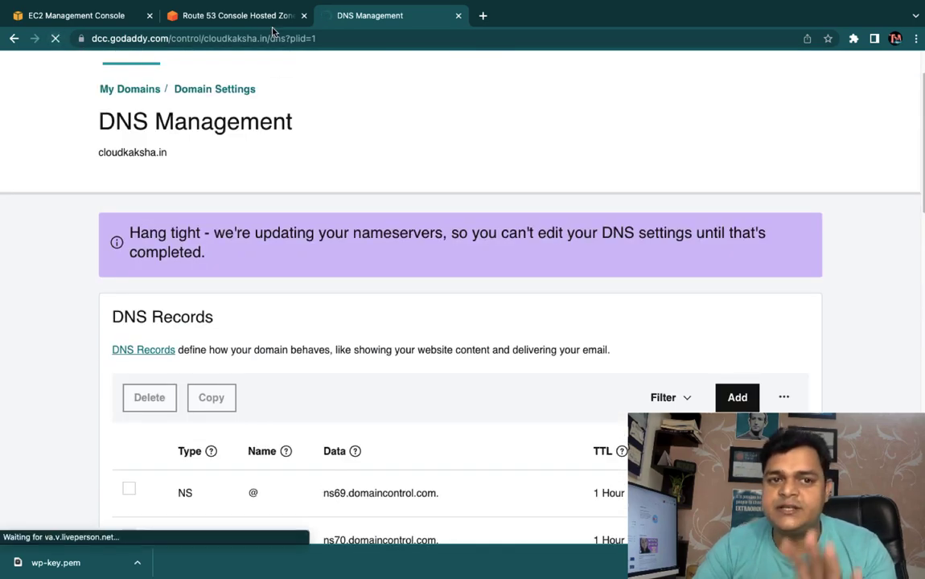
{"action": "left_click", "coordinate": [244, 17]}
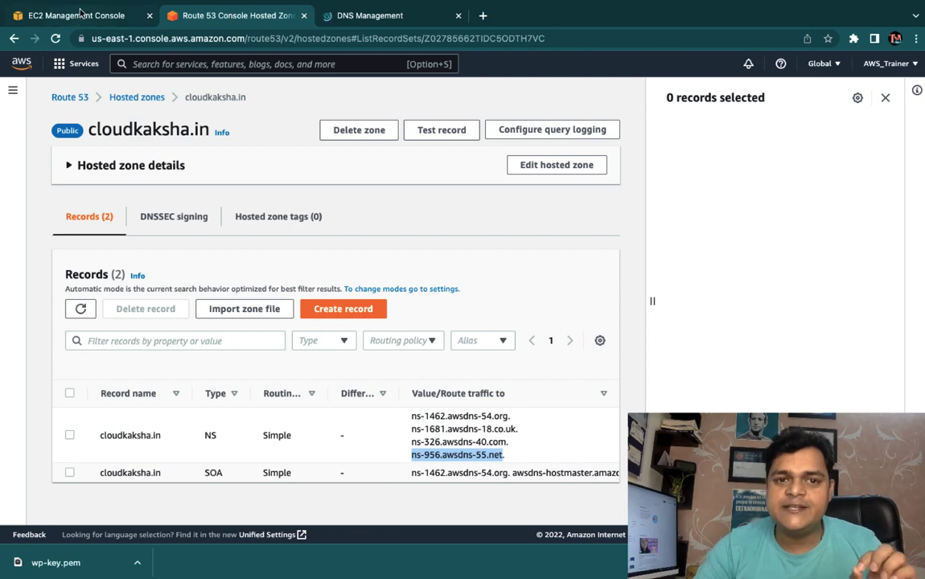
{"action": "left_click", "coordinate": [72, 16]}
{"action": "left_click", "coordinate": [223, 18]}
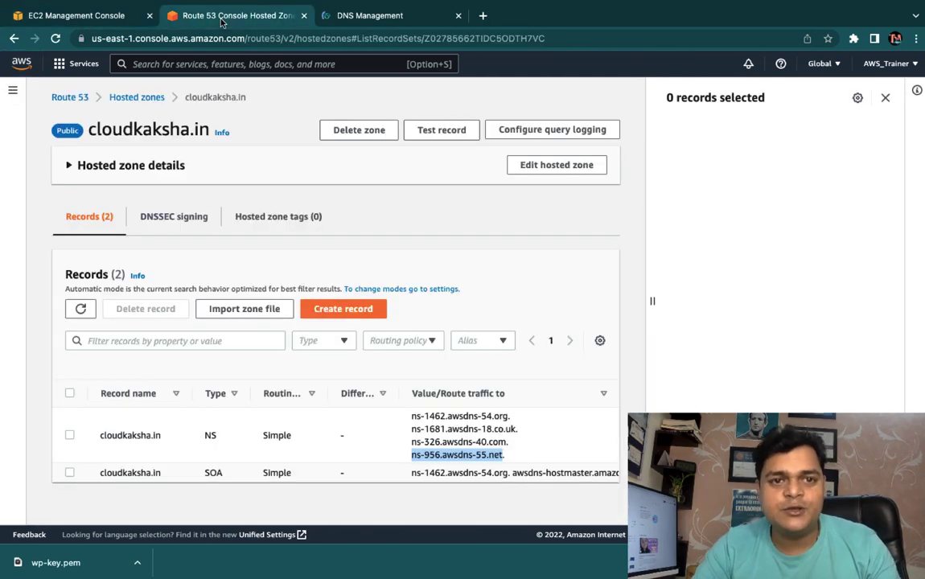
{"action": "left_click", "coordinate": [371, 17]}
Open cloudkaksha.in in a new browser tab to test the domain.
{"action": "left_click", "coordinate": [481, 16]}
{"action": "type", "text": "cloudk"}
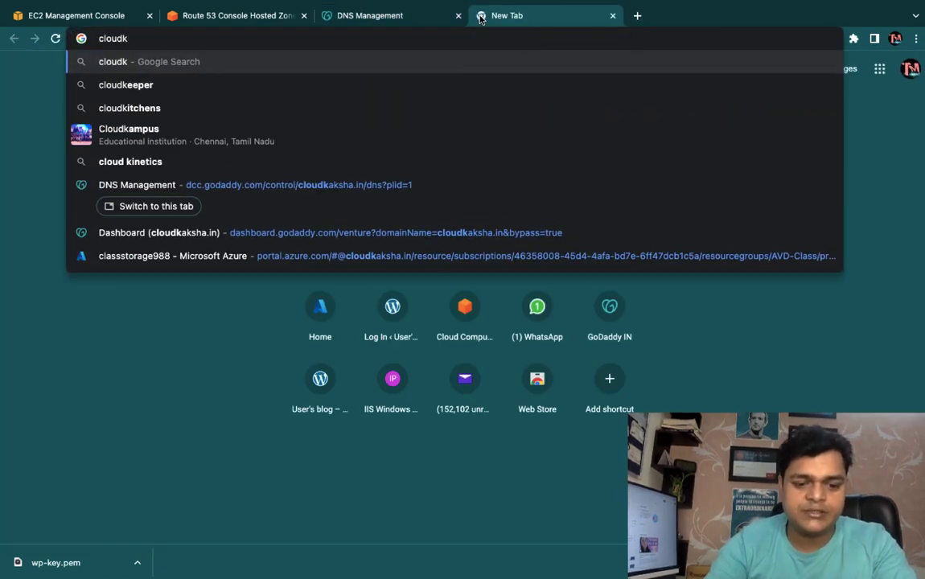
{"action": "type", "text": "aksha.in"}
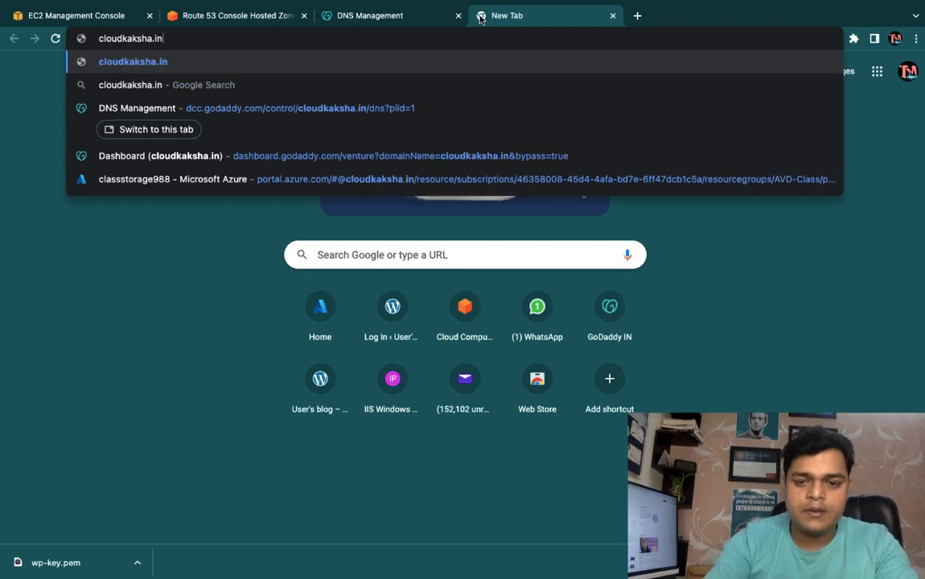
{"action": "key", "text": "Return"}
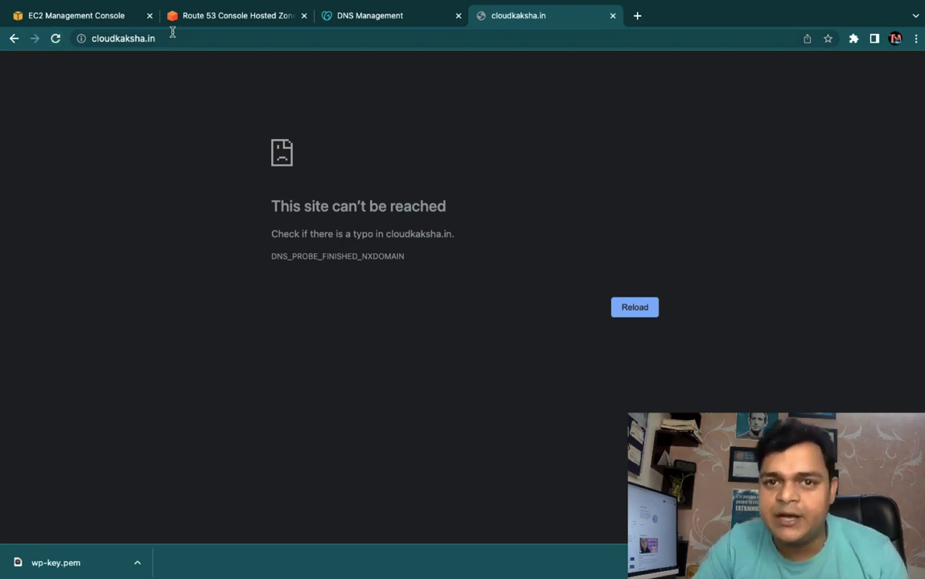
Switch to the EC2 console and refresh the instance status of the WP-LB load balancer.
{"action": "left_click", "coordinate": [212, 12]}
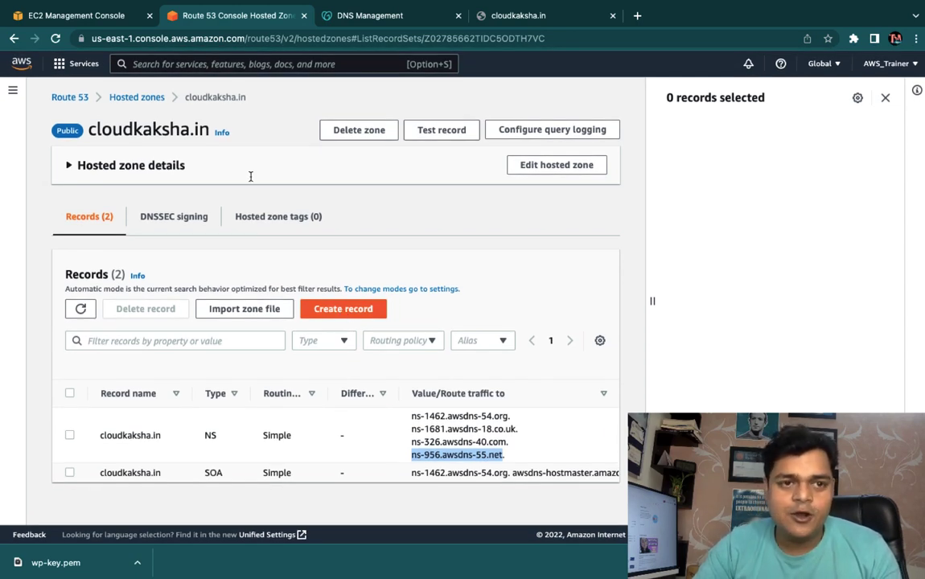
{"action": "left_click", "coordinate": [80, 15]}
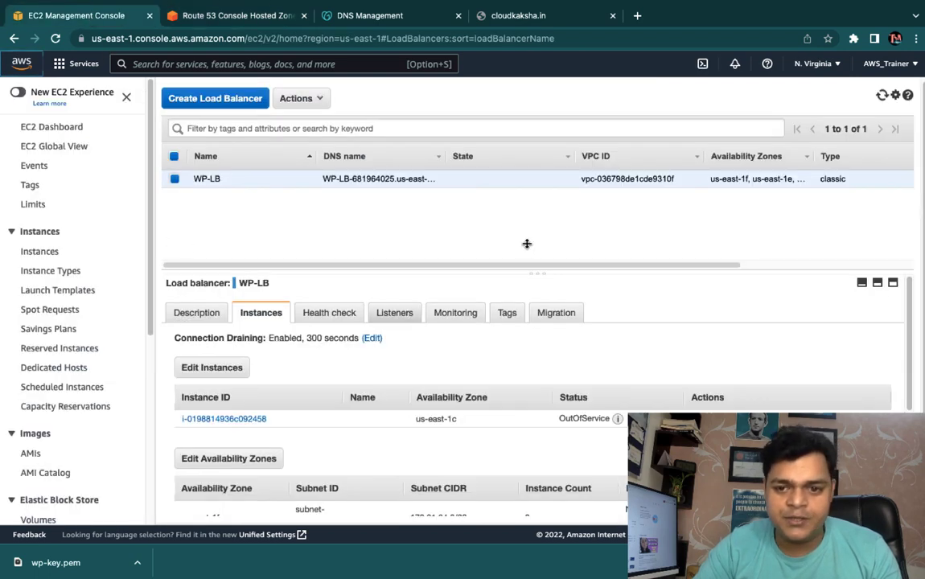
{"action": "left_click", "coordinate": [882, 95]}
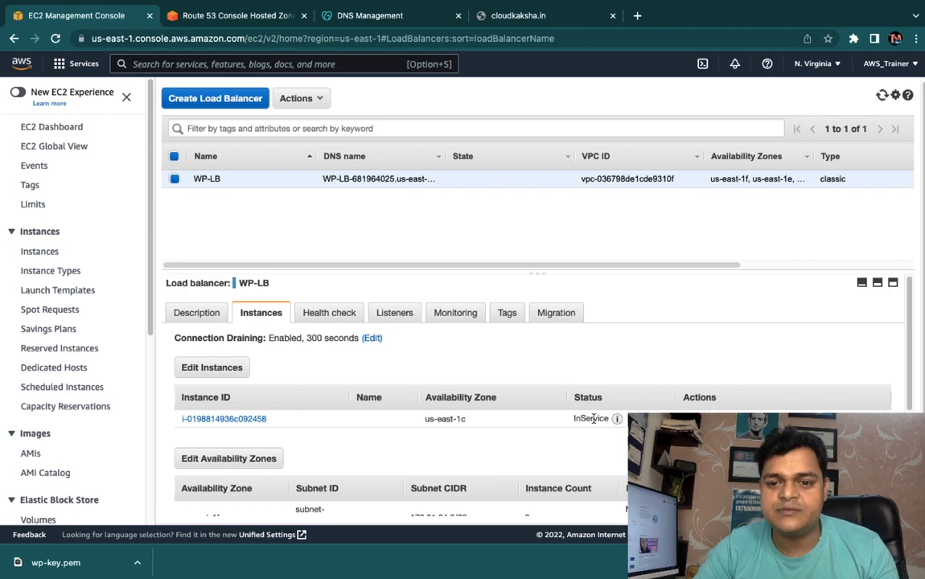
Copy the DNS name from the WP-LB load balancer's description and open it in a new tab to view the WordPress site.
{"action": "left_click", "coordinate": [209, 313]}
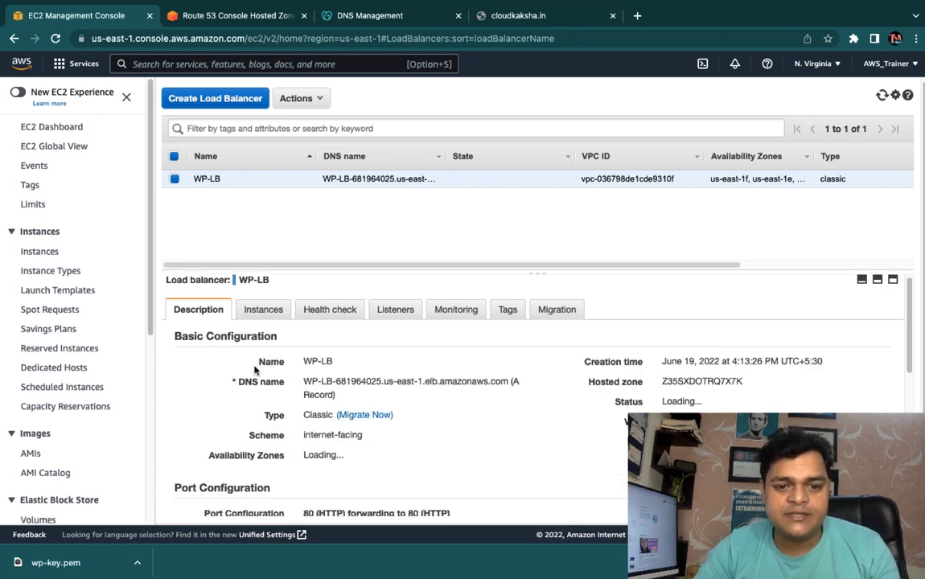
{"action": "scroll", "coordinate": [254, 370], "scroll_direction": "down", "scroll_amount": 3}
{"action": "scroll", "coordinate": [274, 357], "scroll_direction": "up", "scroll_amount": 2}
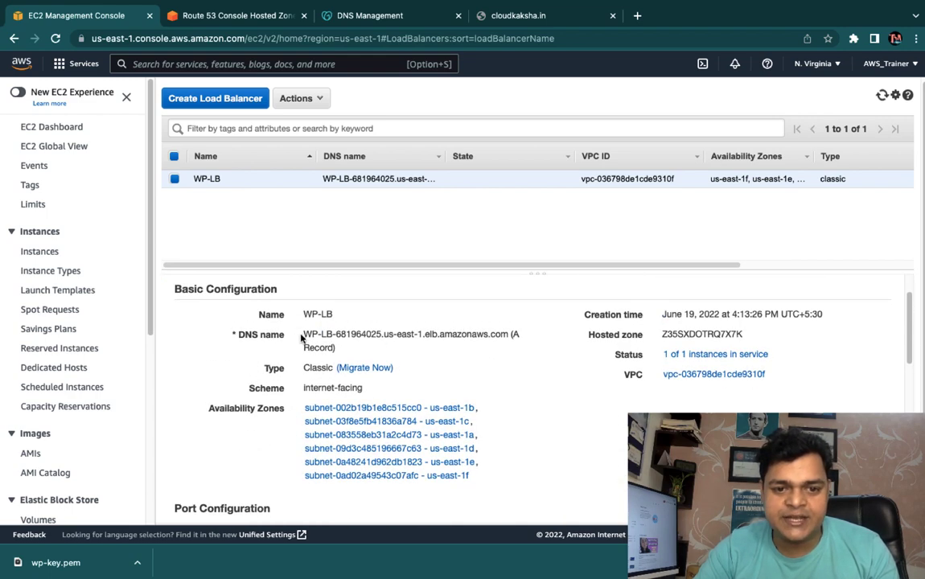
{"action": "left_click_drag", "start_coordinate": [304, 335], "coordinate": [511, 335]}
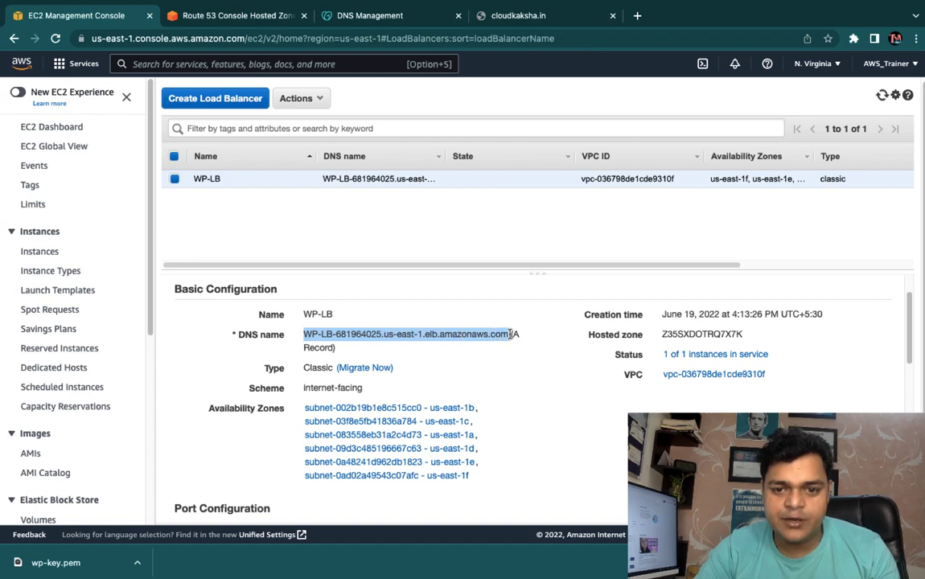
{"action": "right_click", "coordinate": [496, 333]}
{"action": "left_click", "coordinate": [516, 360]}
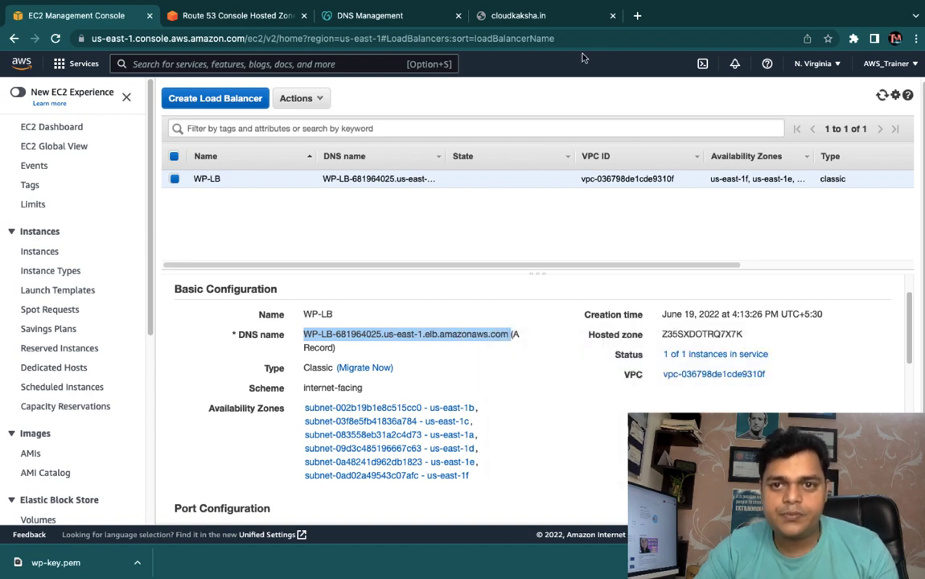
{"action": "left_click", "coordinate": [636, 16]}
{"action": "key", "text": "ctrl+v"}
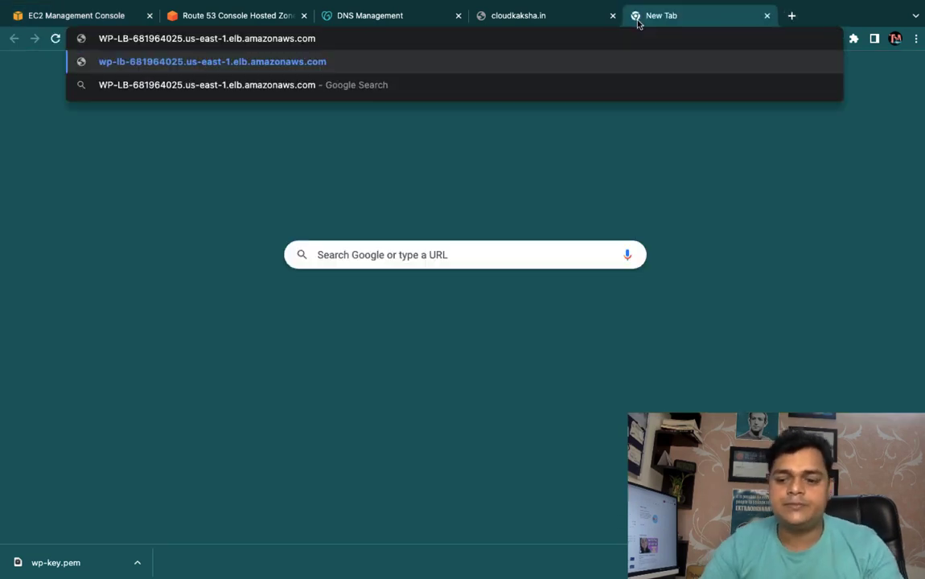
{"action": "key", "text": "Return"}
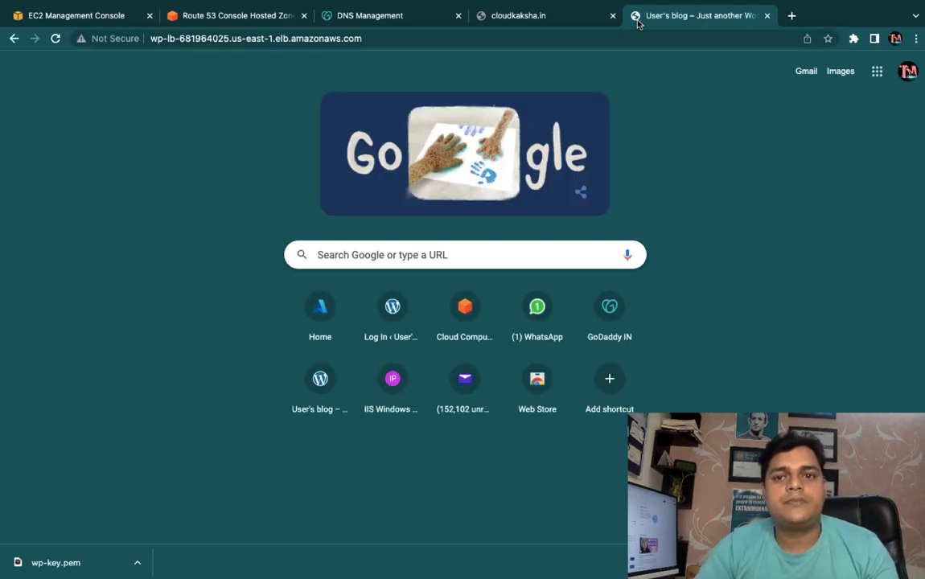
{"action": "scroll", "coordinate": [407, 324], "scroll_direction": "down", "scroll_amount": 3}
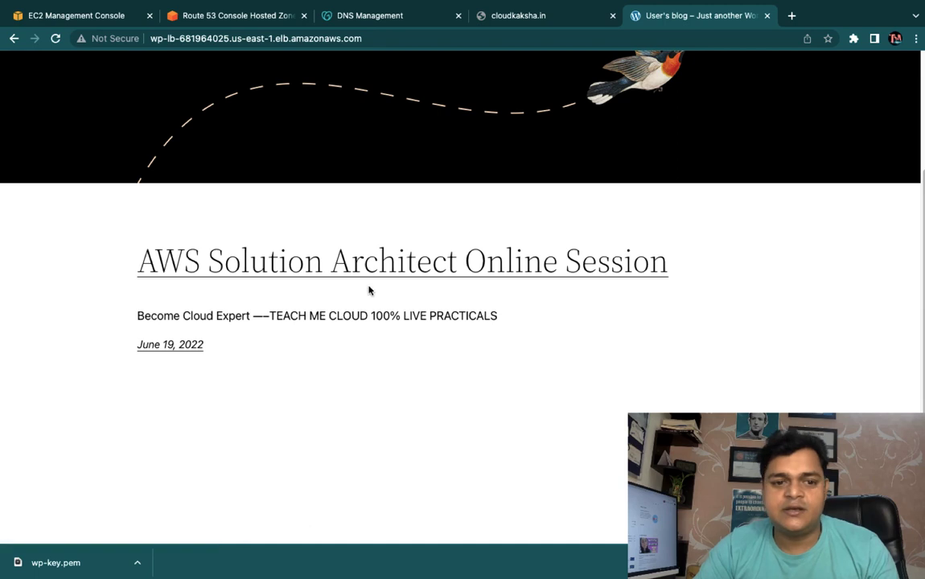
{"action": "scroll", "coordinate": [375, 299], "scroll_direction": "up", "scroll_amount": 3}
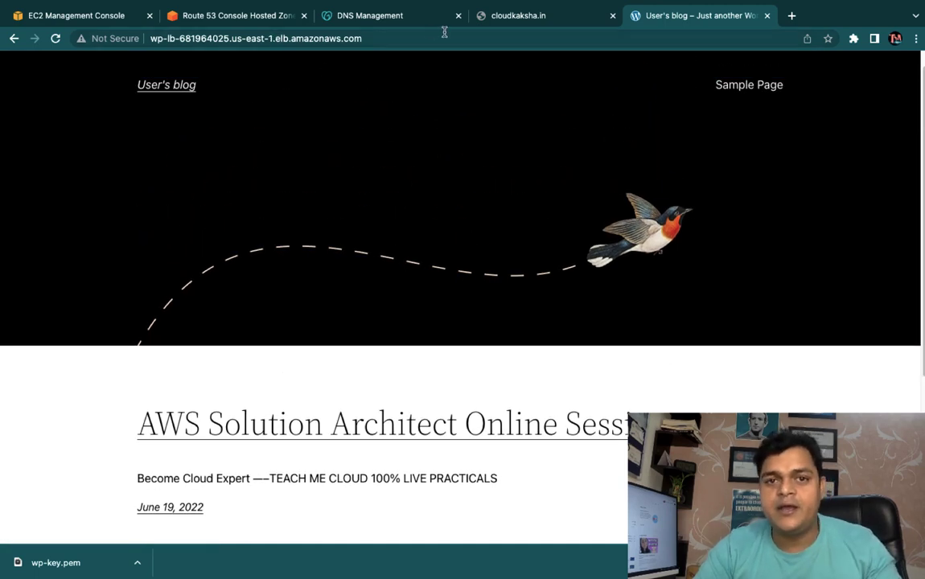
{"action": "left_click", "coordinate": [523, 15]}
{"action": "left_click", "coordinate": [340, 38]}
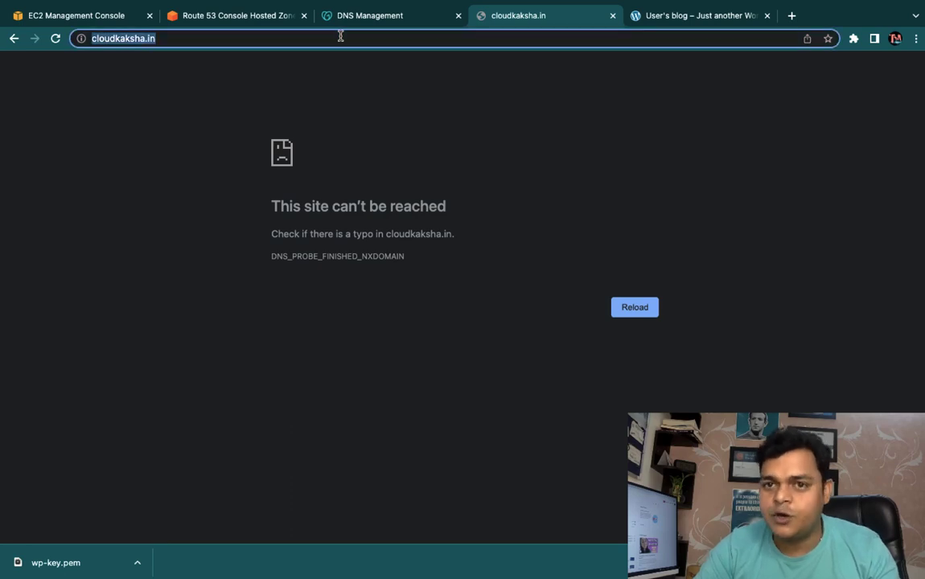
{"action": "left_click", "coordinate": [248, 15]}
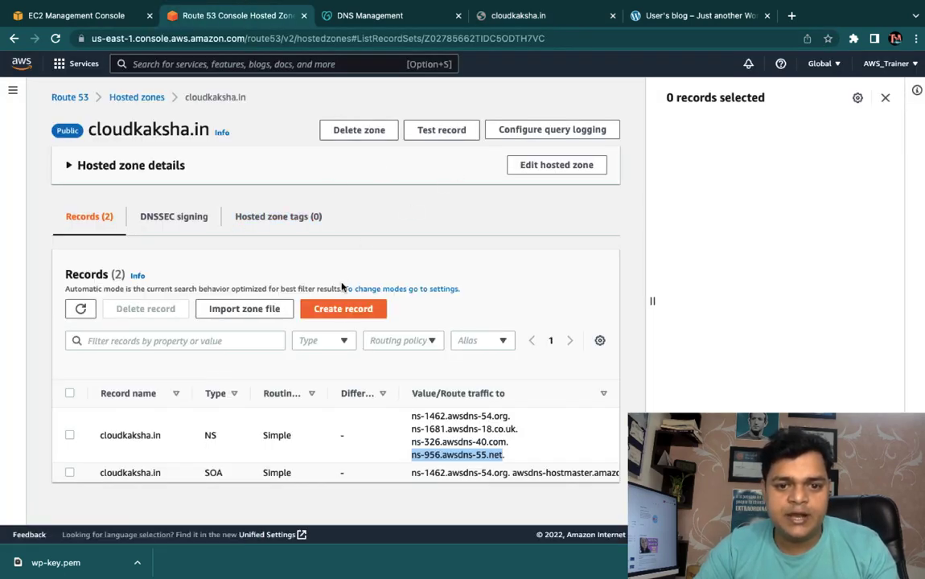
{"action": "left_click", "coordinate": [343, 317]}
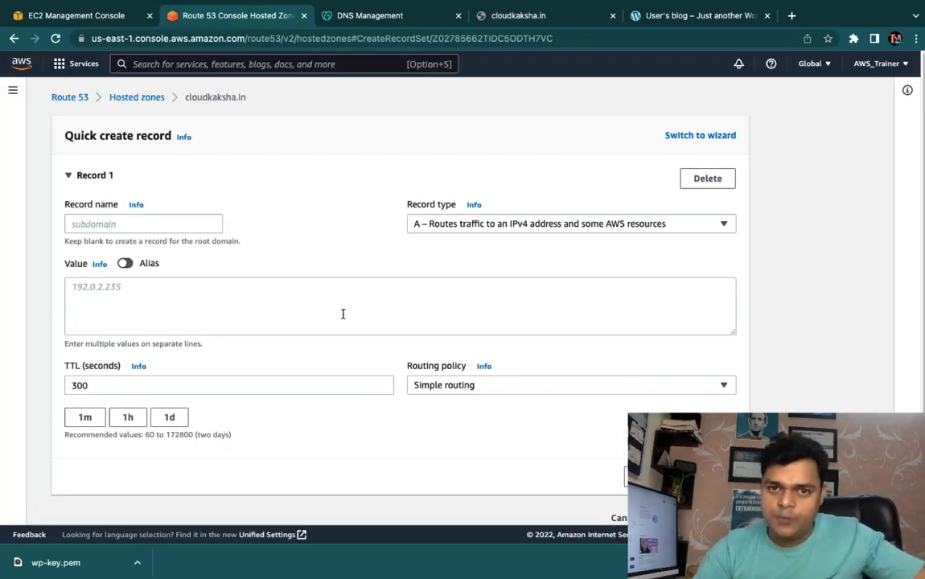
{"action": "left_click", "coordinate": [165, 226]}
{"action": "type", "text": "www"}
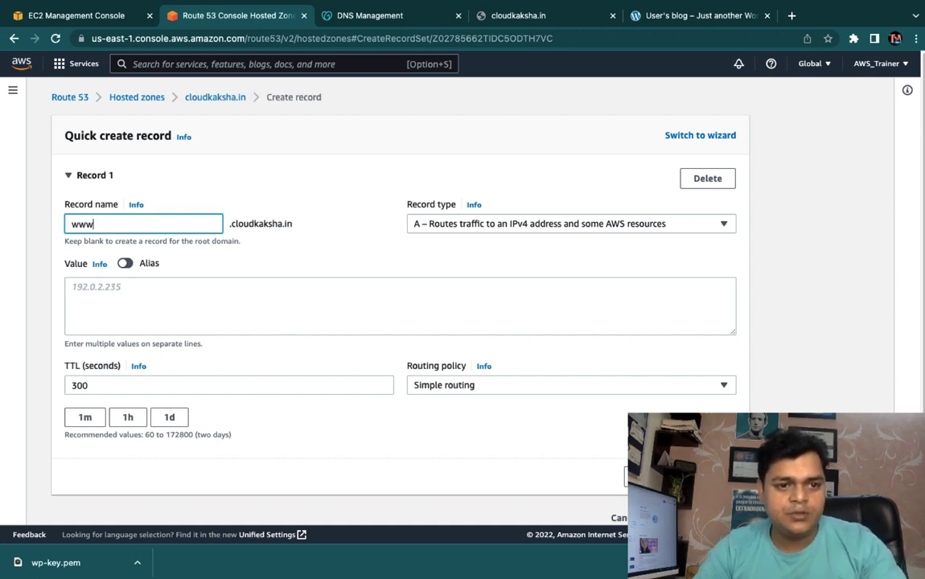
Make the www record an alias and set its endpoint type to Application and Classic Load Balancer.
{"action": "left_click", "coordinate": [127, 263]}
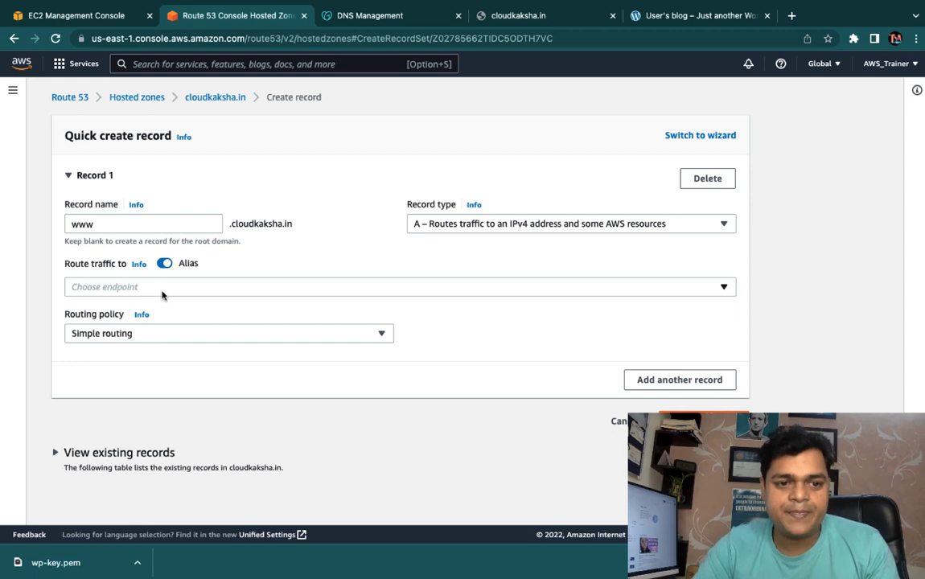
{"action": "left_click", "coordinate": [162, 293]}
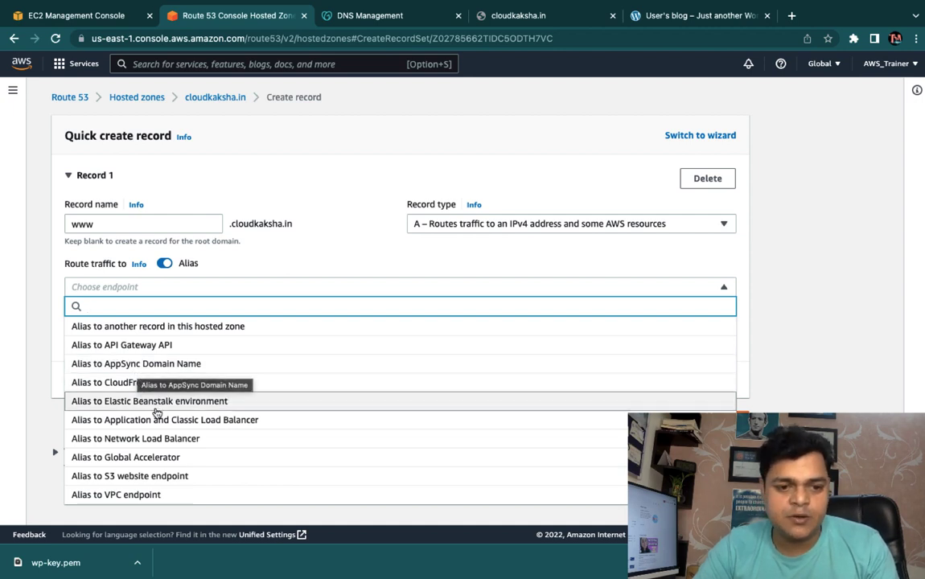
{"action": "left_click", "coordinate": [179, 420]}
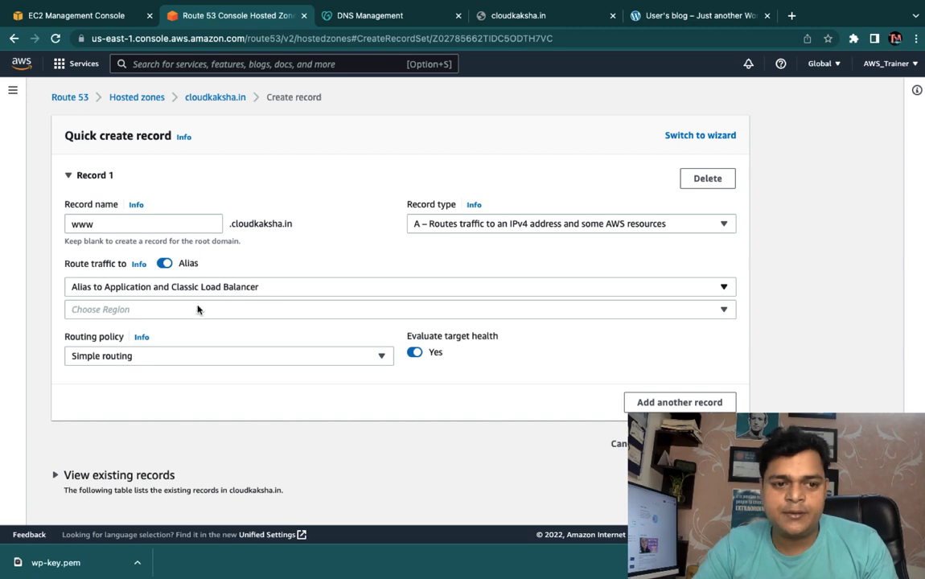
Check WP-LB's availability zones in the EC2 console and set the alias region to US East (N. Virginia) [us-east-1].
{"action": "left_click", "coordinate": [176, 313]}
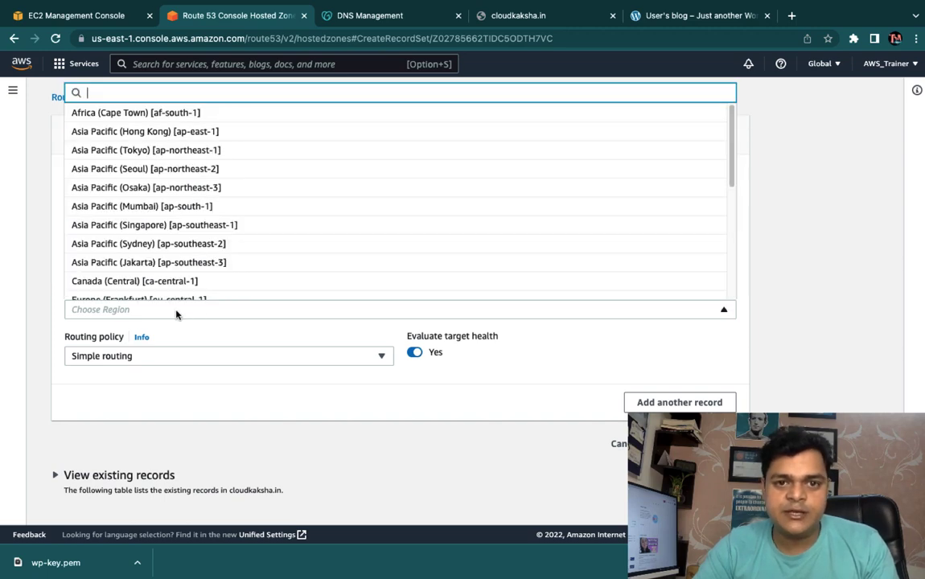
{"action": "left_click", "coordinate": [94, 18]}
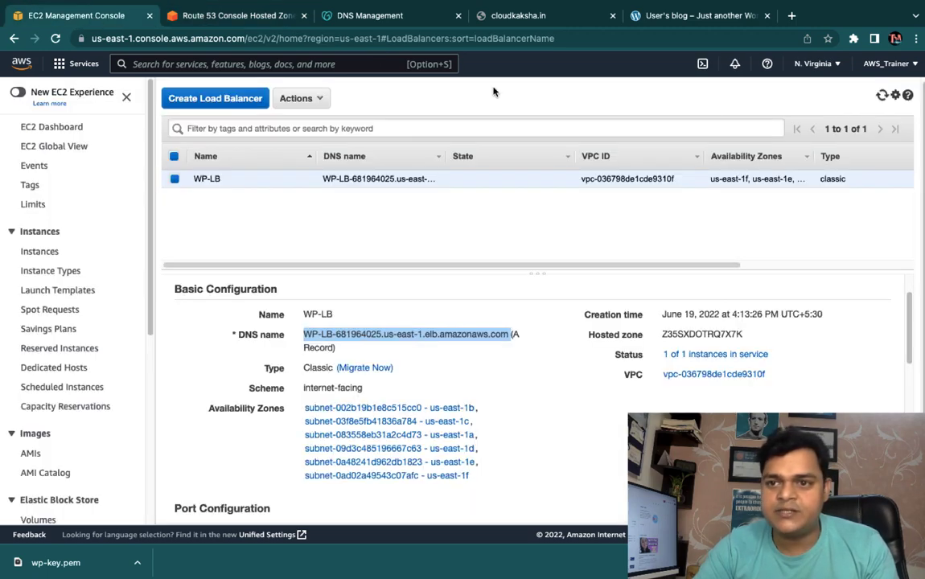
{"action": "scroll", "coordinate": [585, 181], "scroll_direction": "right", "scroll_amount": 2}
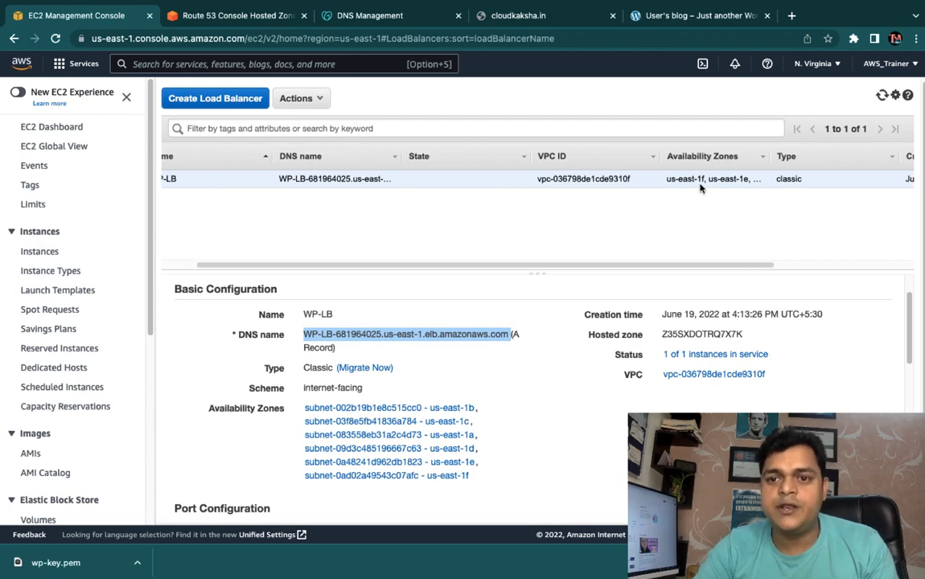
{"action": "left_click", "coordinate": [229, 12]}
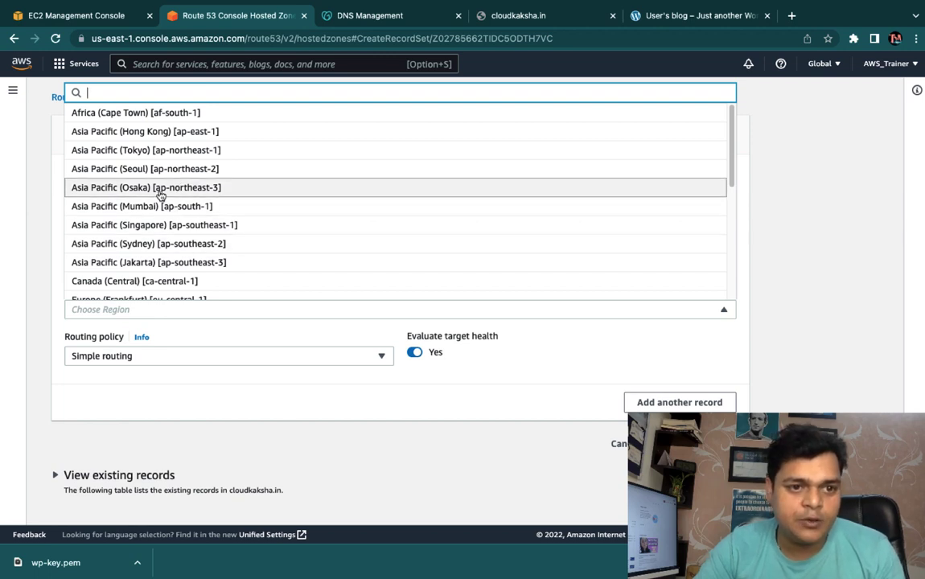
{"action": "scroll", "coordinate": [161, 194], "scroll_direction": "down", "scroll_amount": 3}
{"action": "scroll", "coordinate": [161, 195], "scroll_direction": "down", "scroll_amount": 5}
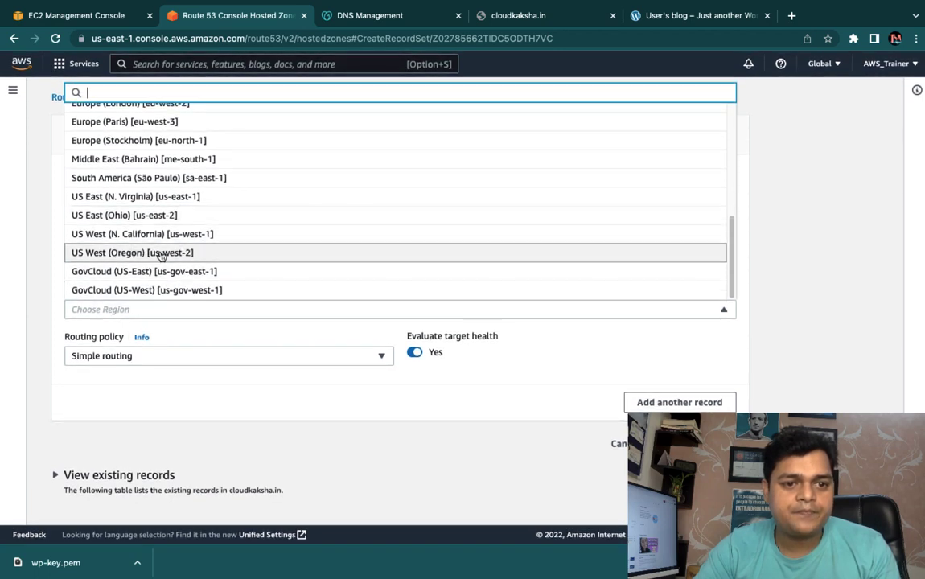
{"action": "scroll", "coordinate": [144, 233], "scroll_direction": "up", "scroll_amount": 1}
{"action": "left_click", "coordinate": [173, 208]}
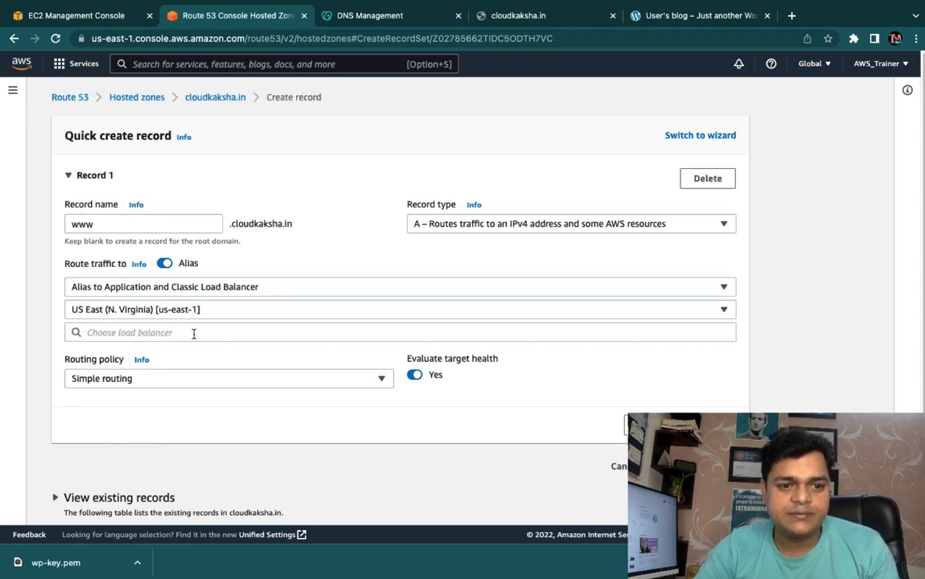
Create the www record with the dualstack WP-LB load balancer as its target and widen the Record name column of the records list.
{"action": "left_click", "coordinate": [193, 334]}
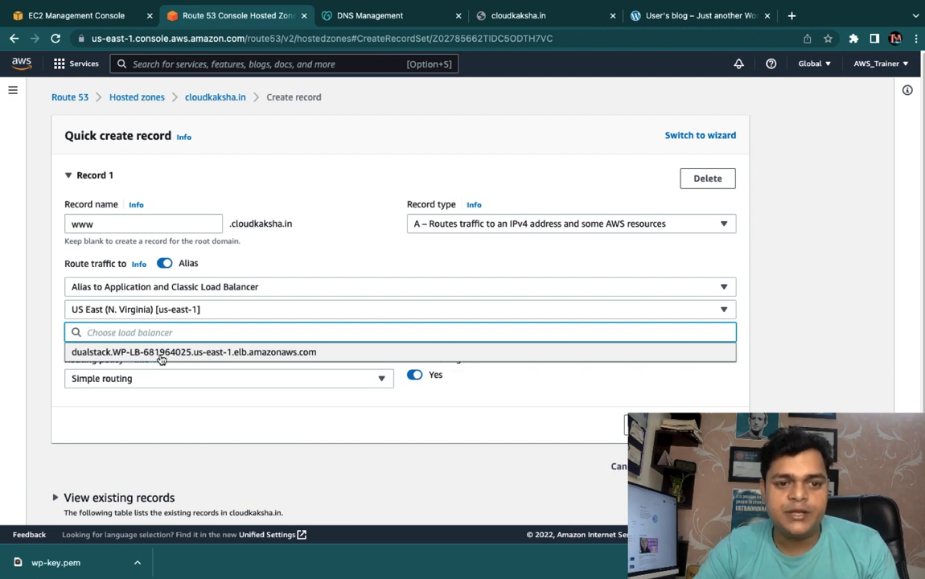
{"action": "left_click", "coordinate": [161, 355]}
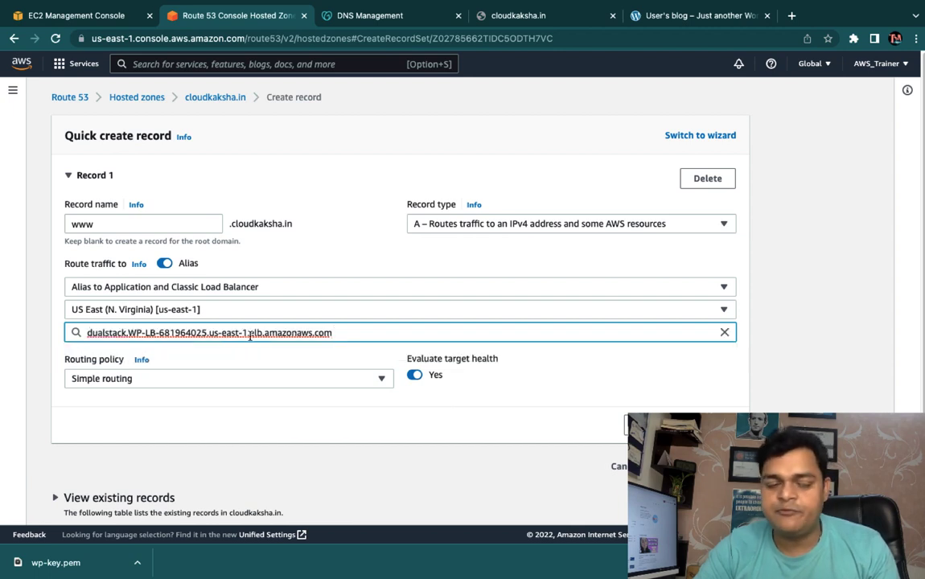
{"action": "scroll", "coordinate": [217, 374], "scroll_direction": "down", "scroll_amount": 1}
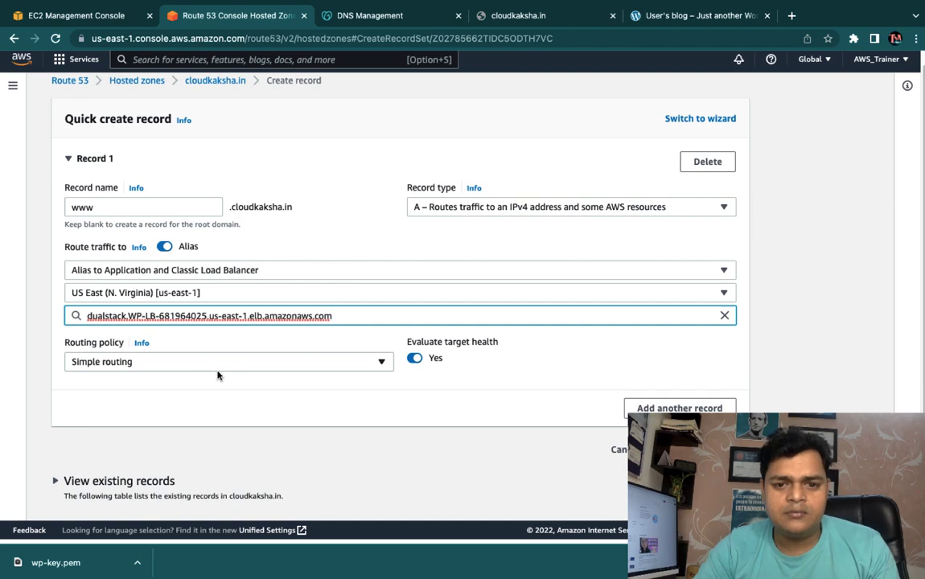
{"action": "left_click", "coordinate": [694, 454]}
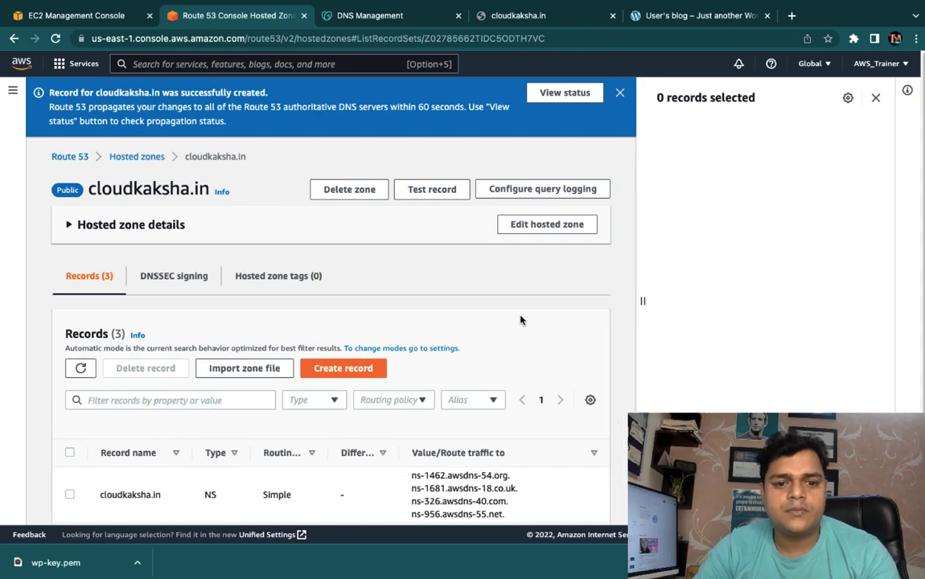
{"action": "scroll", "coordinate": [520, 320], "scroll_direction": "down", "scroll_amount": 2}
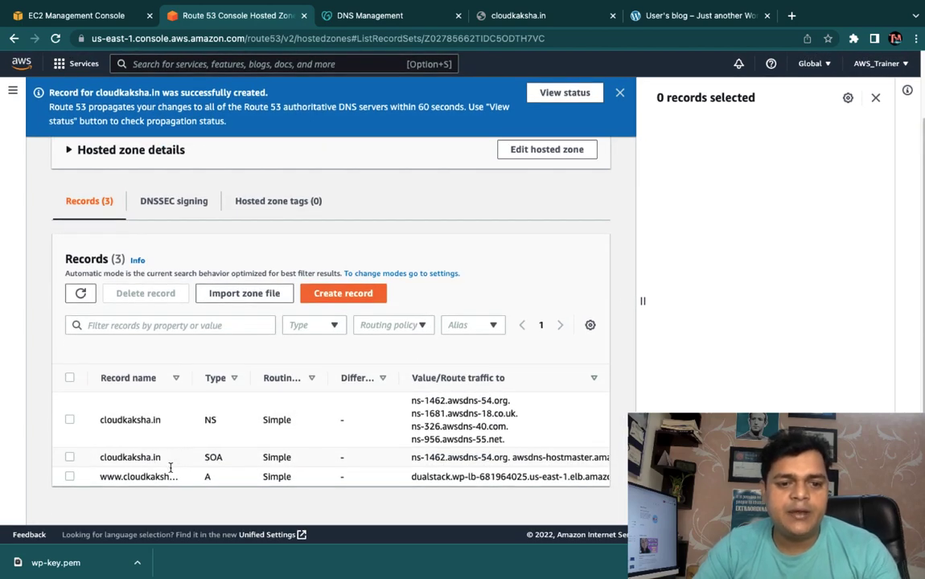
{"action": "left_click_drag", "start_coordinate": [194, 378], "coordinate": [251, 379]}
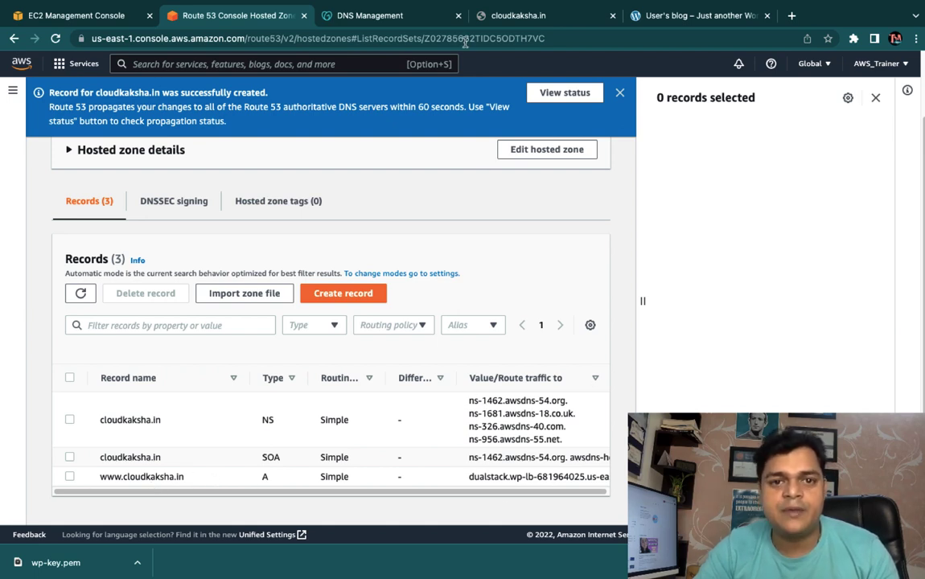
Switch to GoDaddy's DNS Management page for cloudkaksha.in and reload it.
{"action": "left_click", "coordinate": [388, 13]}
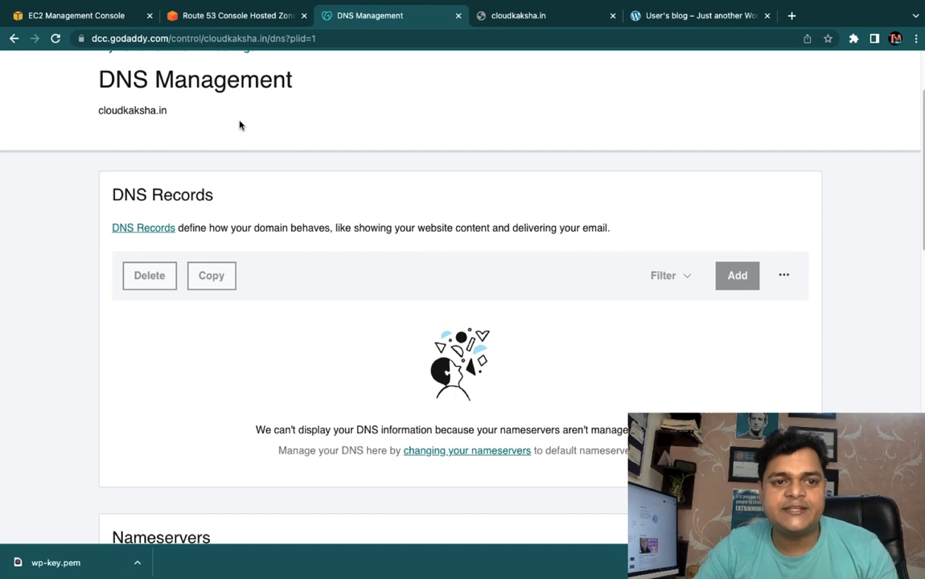
{"action": "left_click", "coordinate": [200, 38]}
{"action": "key", "text": "Return"}
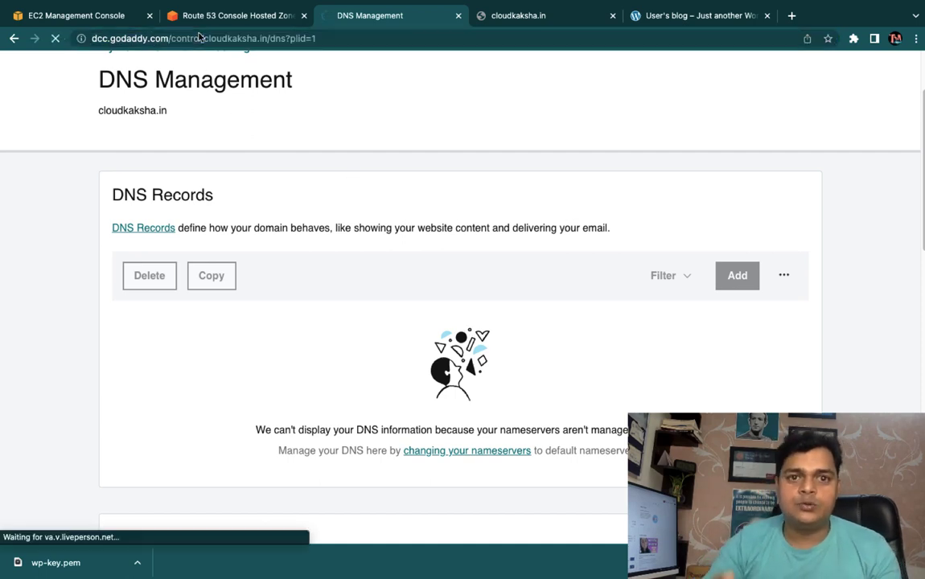
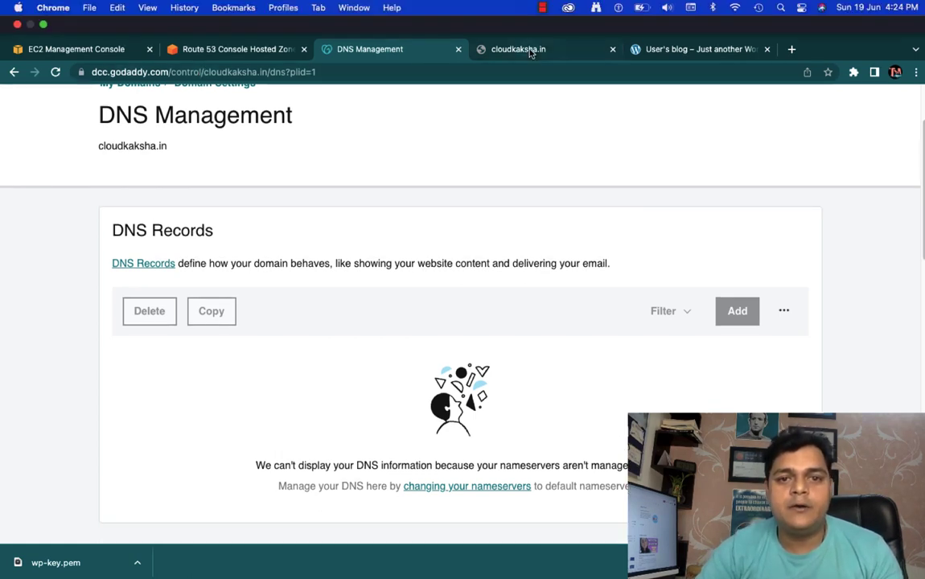
{"action": "left_click", "coordinate": [523, 49]}
{"action": "left_click", "coordinate": [192, 72]}
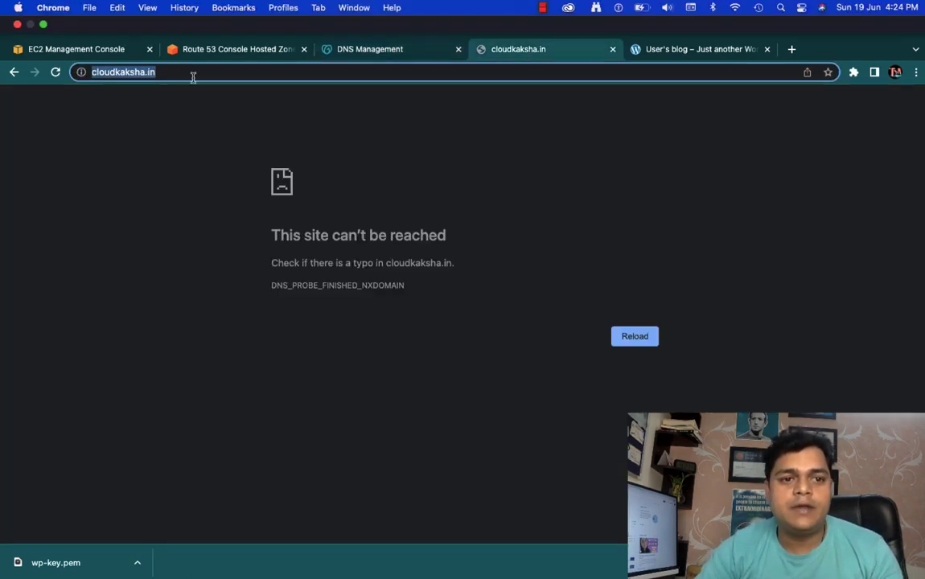
{"action": "left_click", "coordinate": [184, 70]}
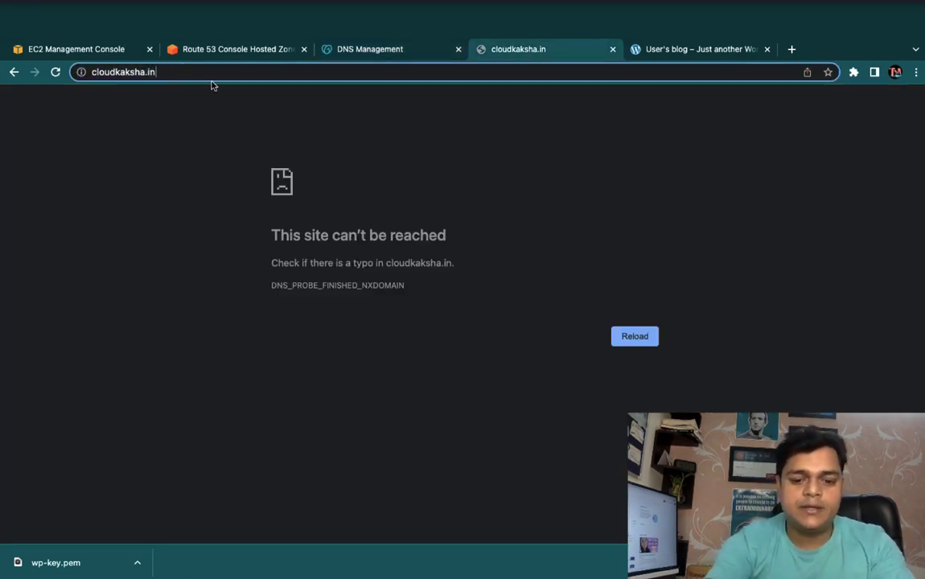
{"action": "type", "text": "htt"}
{"action": "key", "text": "BackSpace"}
{"action": "key", "text": "BackSpace"}
{"action": "key", "text": "BackSpace"}
{"action": "key", "text": "BackSpace"}
{"action": "key", "text": "BackSpace"}
{"action": "key", "text": "BackSpace"}
{"action": "key", "text": "BackSpace"}
{"action": "key", "text": "BackSpace"}
{"action": "key", "text": "BackSpace"}
{"action": "key", "text": "BackSpace"}
{"action": "key", "text": "BackSpace"}
{"action": "key", "text": "BackSpace"}
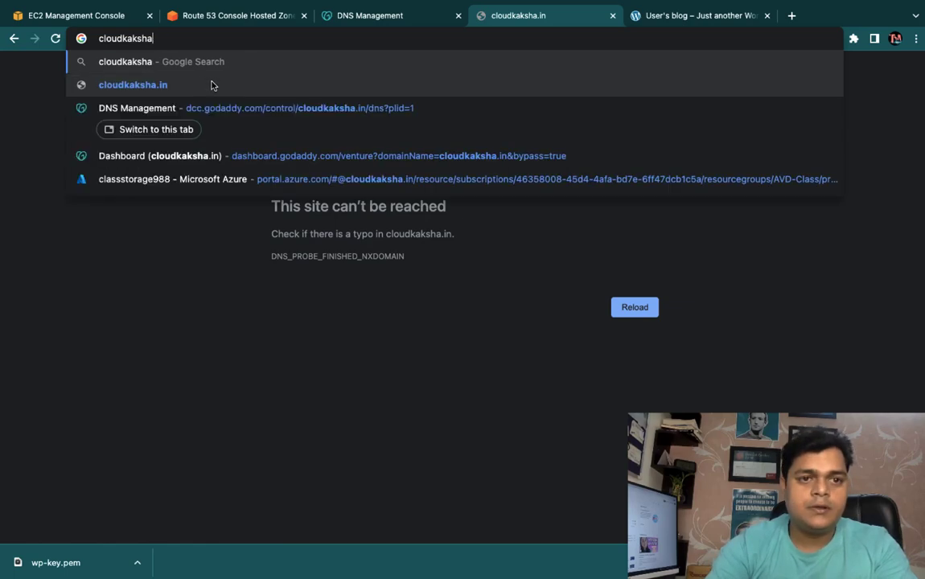
{"action": "key", "text": "BackSpace"}
{"action": "key", "text": "BackSpace"}
{"action": "key", "text": "BackSpace"}
{"action": "key", "text": "BackSpace"}
{"action": "key", "text": "BackSpace"}
{"action": "type", "text": "h"}
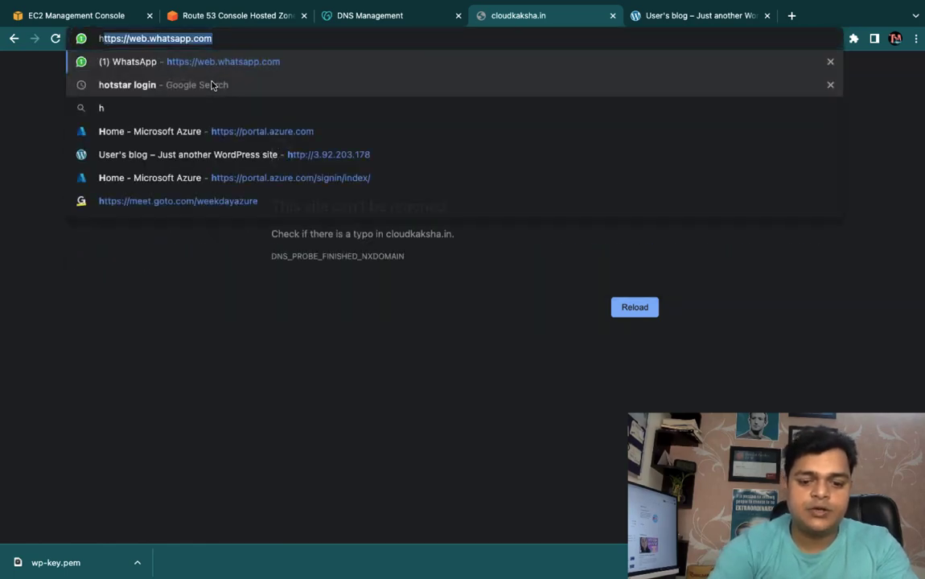
{"action": "type", "text": "atsapp"}
{"action": "key", "text": "BackSpace"}
{"action": "key", "text": "BackSpace"}
{"action": "type", "text": "t"}
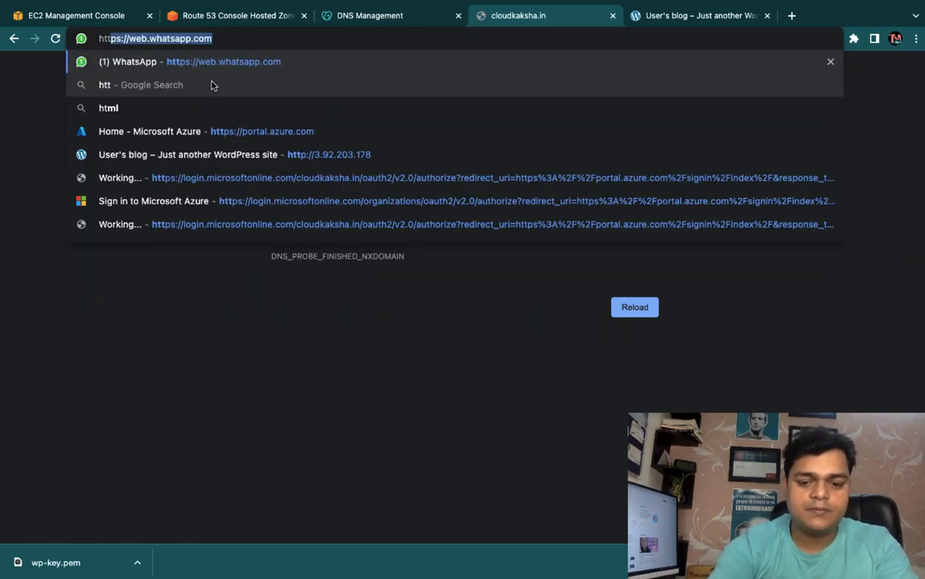
{"action": "type", "text": "p:/"}
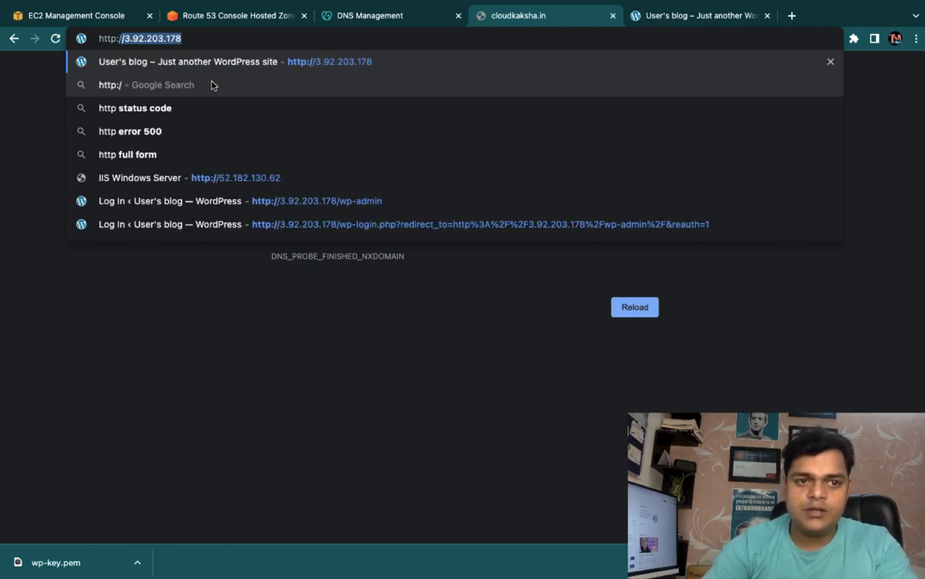
{"action": "type", "text": "/www."}
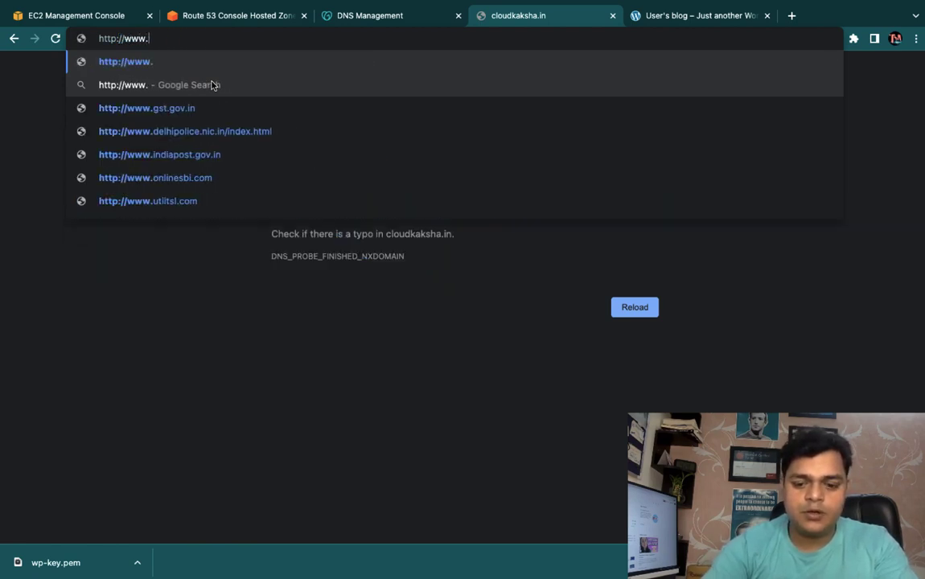
{"action": "type", "text": "cloudkaksha.in"}
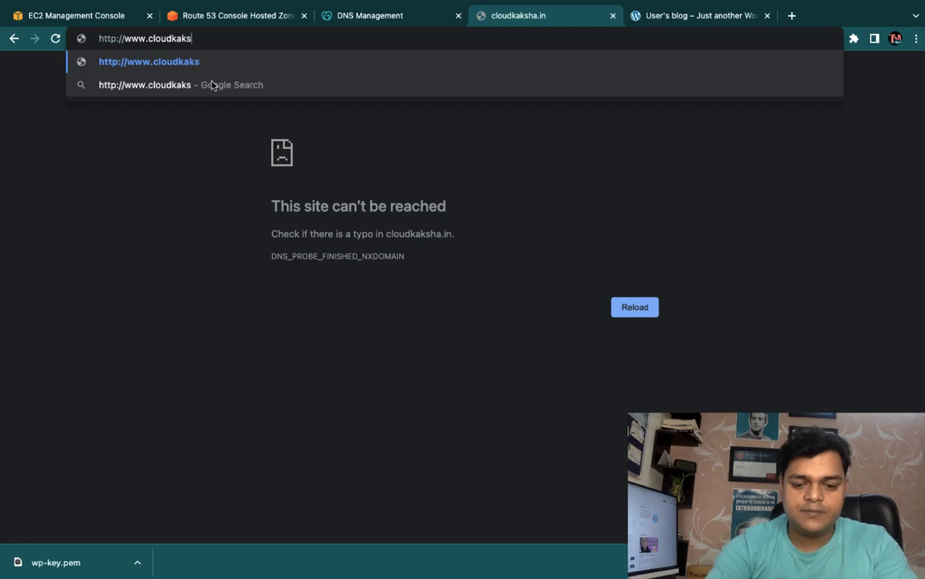
{"action": "key", "text": "Return"}
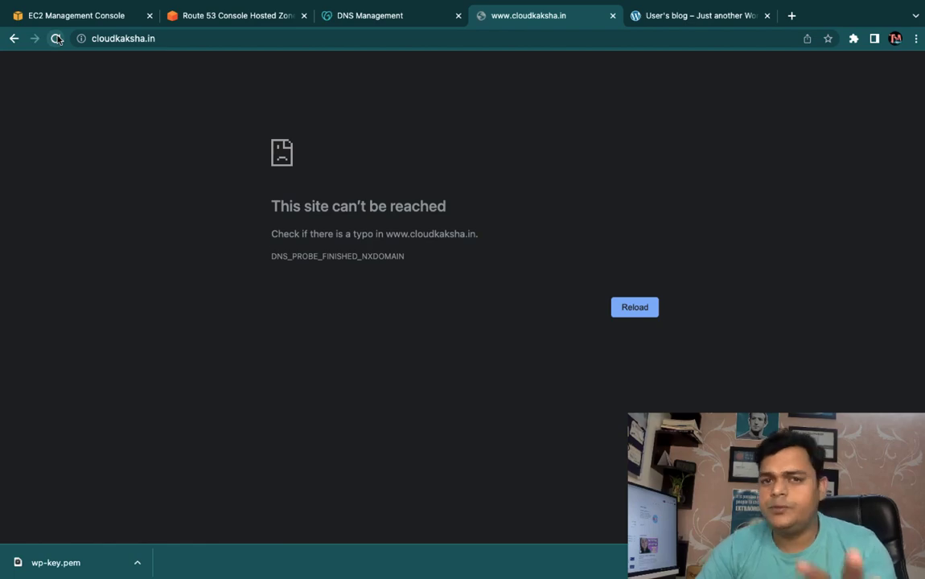
{"action": "key", "text": "ctrl+Left"}
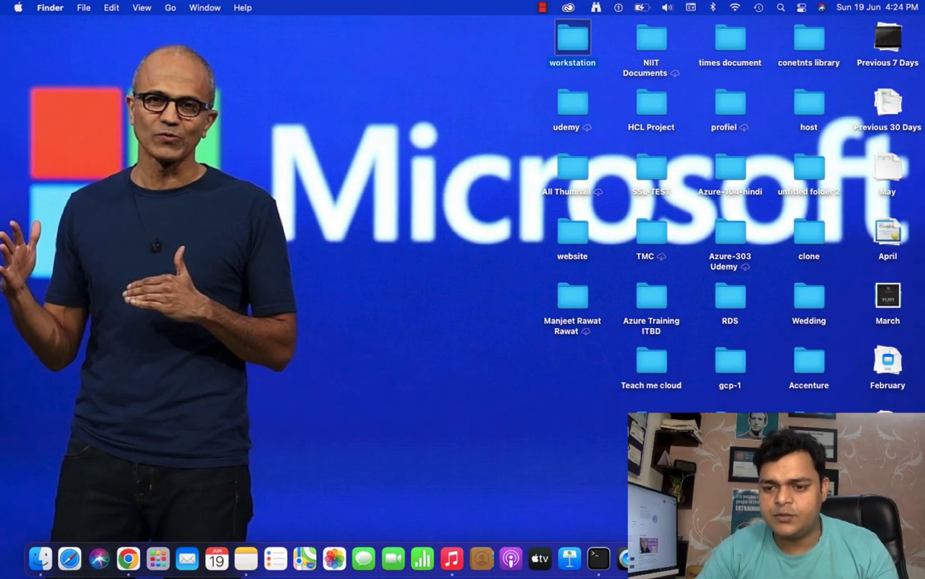
{"action": "right_click", "coordinate": [858, 559]}
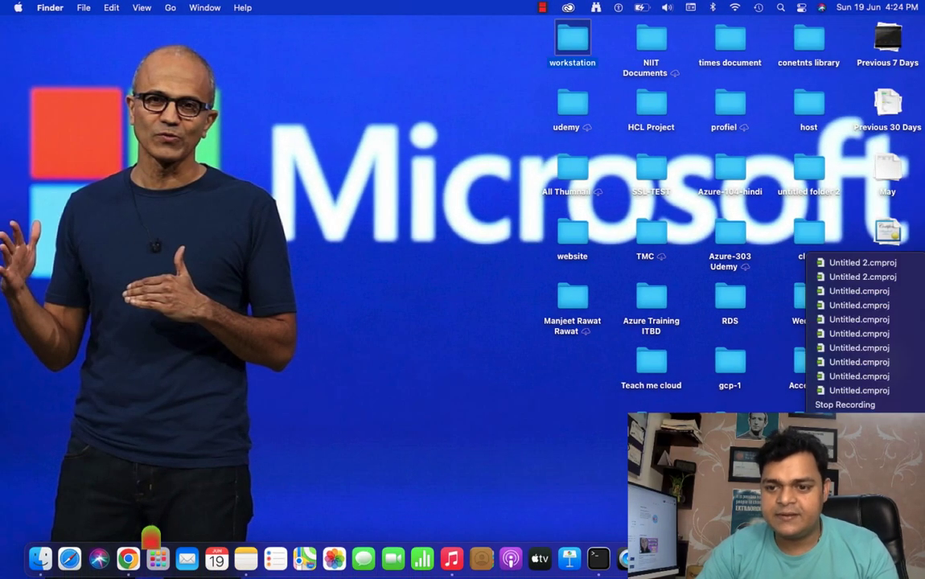
{"action": "key", "text": "ctrl+Right"}
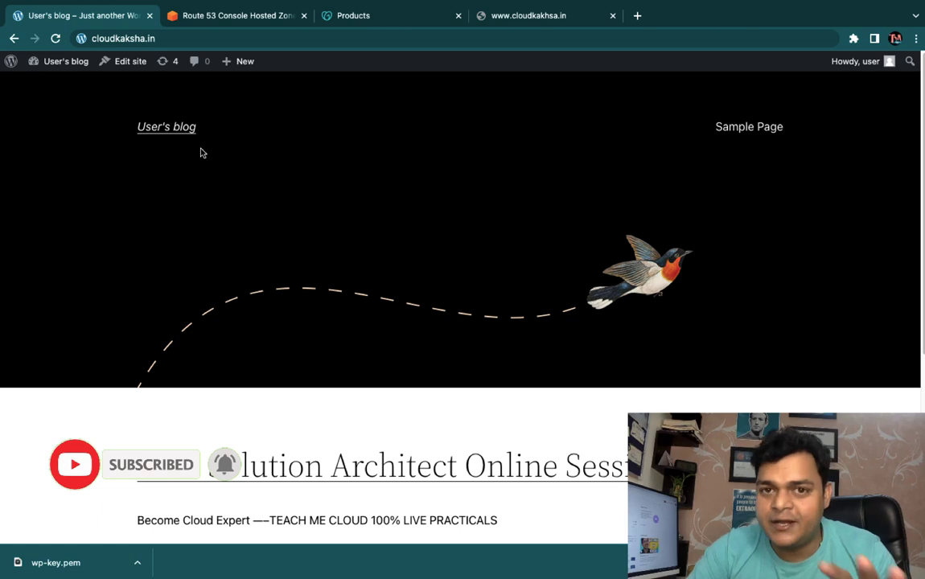
{"action": "left_click", "coordinate": [351, 50]}
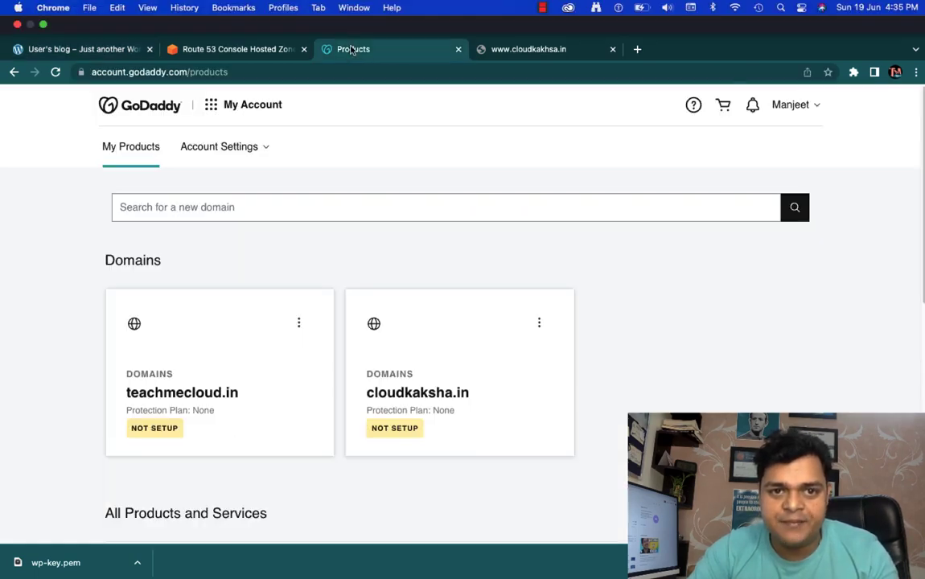
{"action": "scroll", "coordinate": [200, 295], "scroll_direction": "down", "scroll_amount": 3}
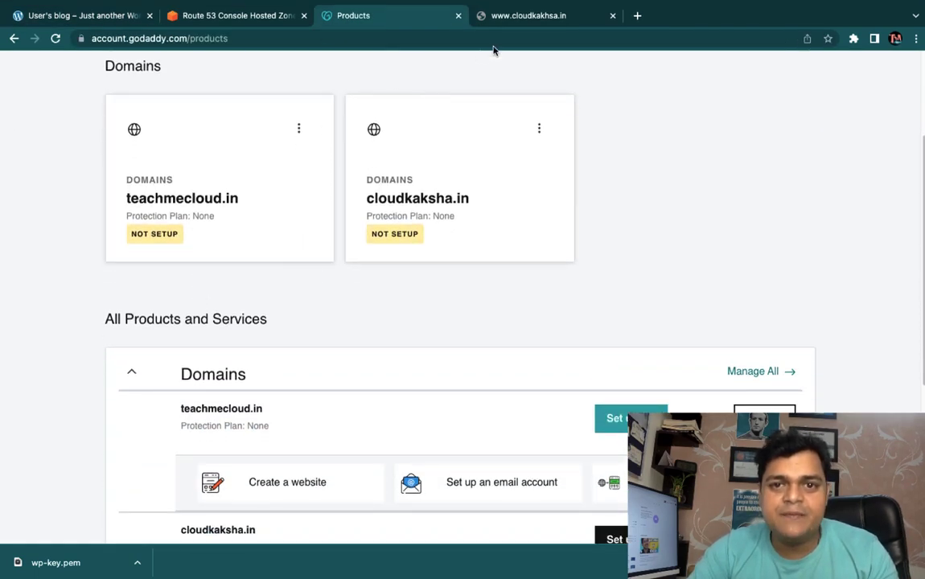
{"action": "left_click", "coordinate": [518, 20]}
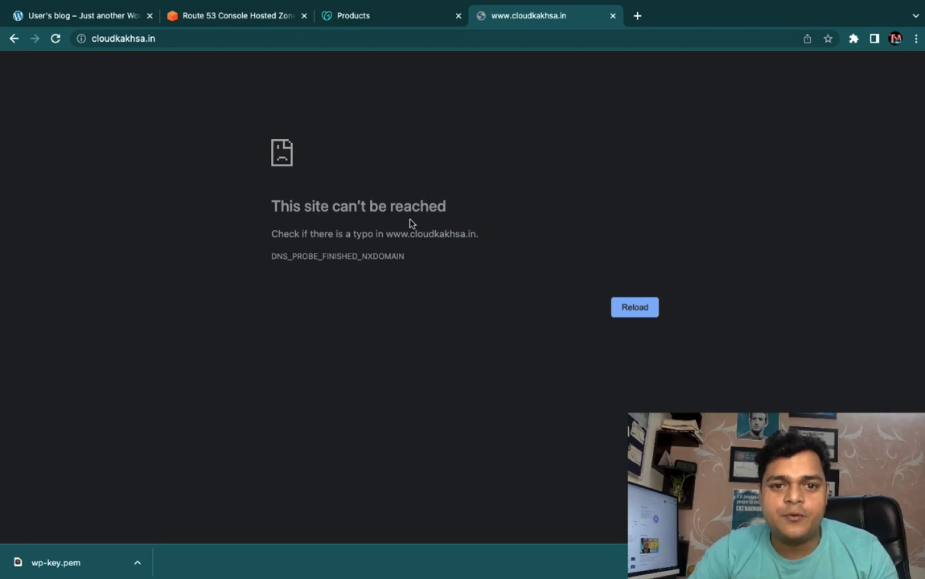
{"action": "left_click", "coordinate": [202, 37]}
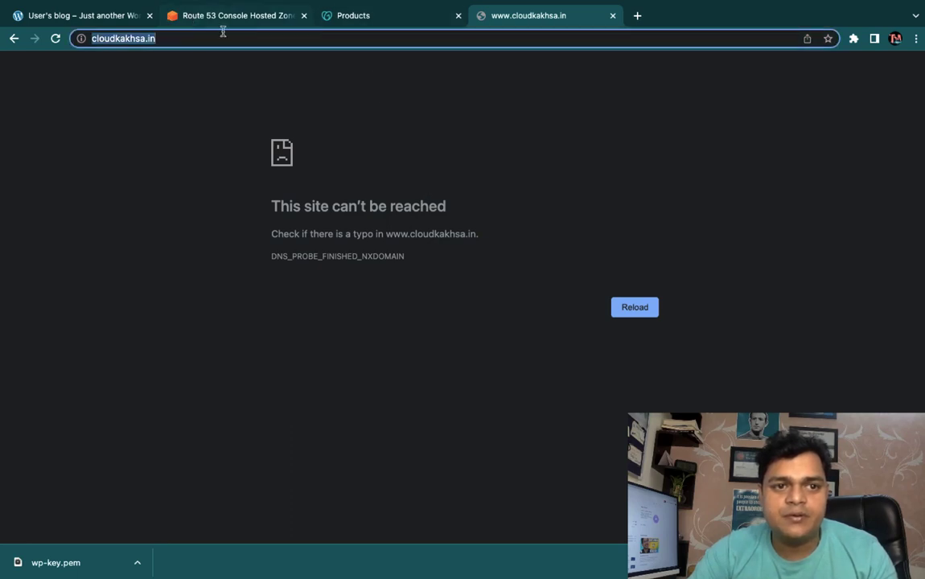
{"action": "left_click", "coordinate": [71, 16]}
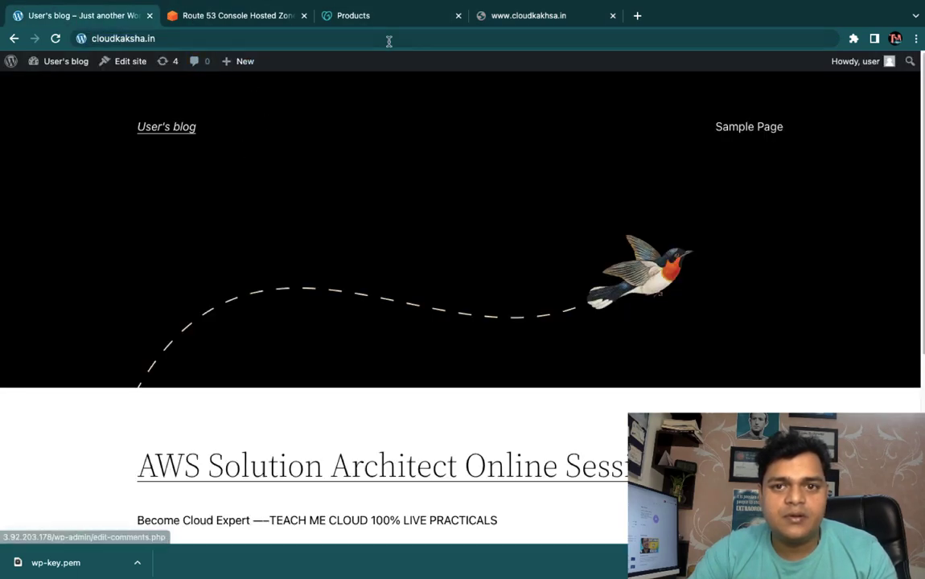
Check the cloudkaksha.in address and look over the WordPress home page down to the AWS Solution Architect Online Session post.
{"action": "left_click", "coordinate": [209, 38]}
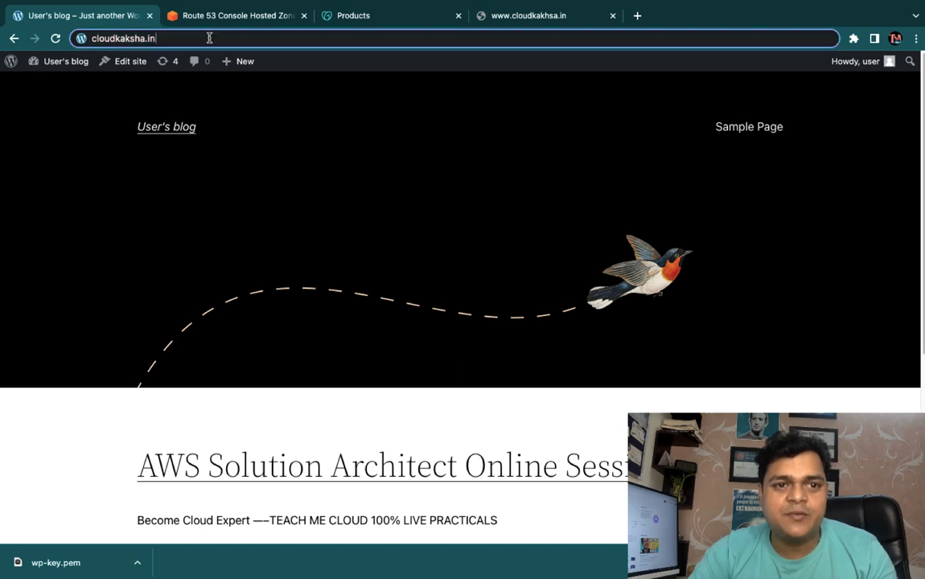
{"action": "left_click_drag", "start_coordinate": [209, 38], "coordinate": [80, 37]}
{"action": "scroll", "coordinate": [213, 259], "scroll_direction": "down", "scroll_amount": 2}
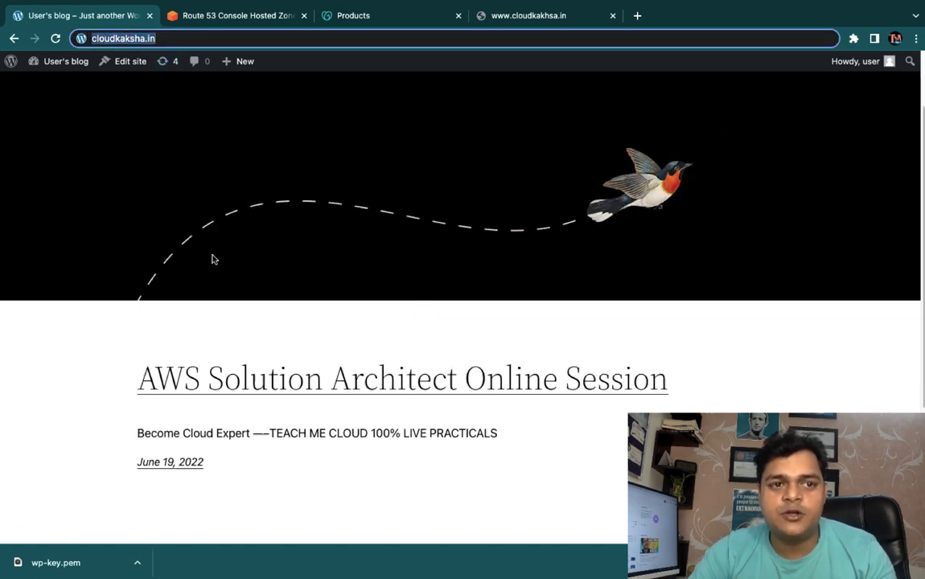
{"action": "scroll", "coordinate": [213, 259], "scroll_direction": "down", "scroll_amount": 3}
{"action": "left_click_drag", "start_coordinate": [208, 169], "coordinate": [304, 172]}
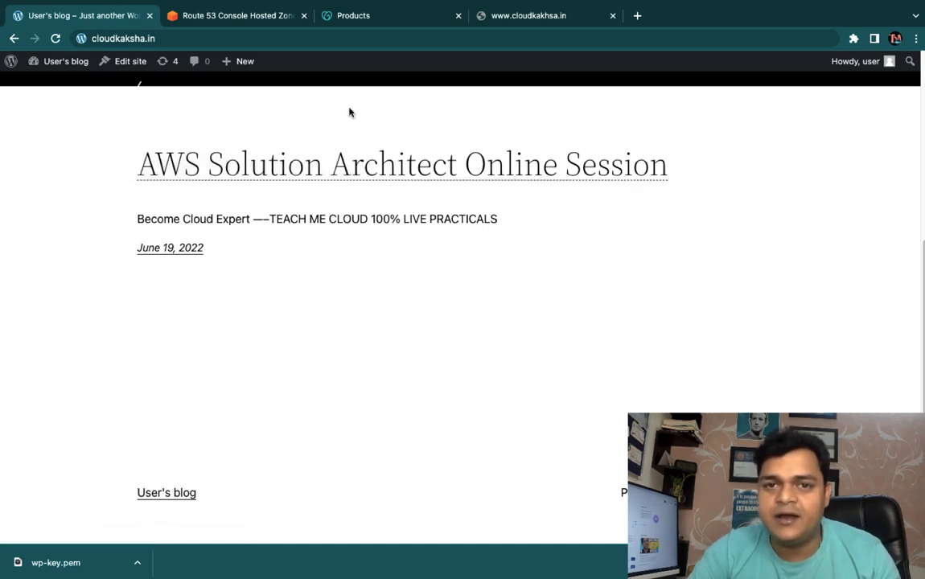
Revisit GoDaddy's Products page and the Route 53 records of the cloudkaksha.in hosted zone, and switch to the macOS desktop.
{"action": "left_click", "coordinate": [362, 16]}
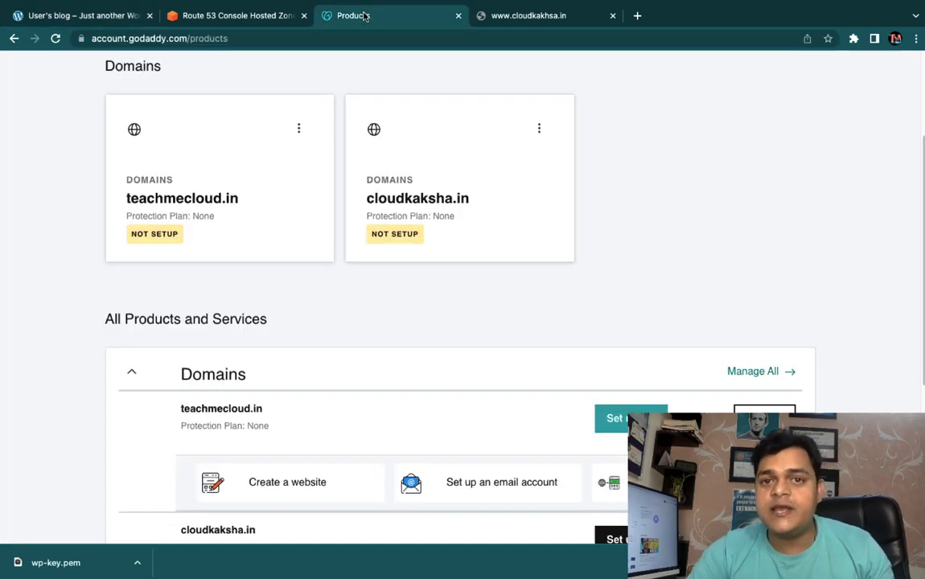
{"action": "left_click", "coordinate": [237, 15]}
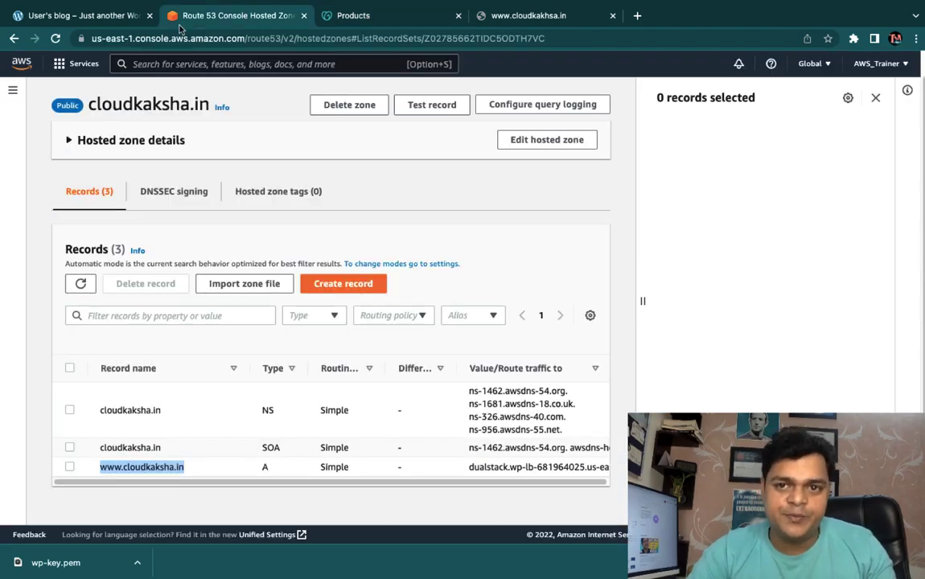
{"action": "scroll", "coordinate": [330, 329], "scroll_direction": "up", "scroll_amount": 1}
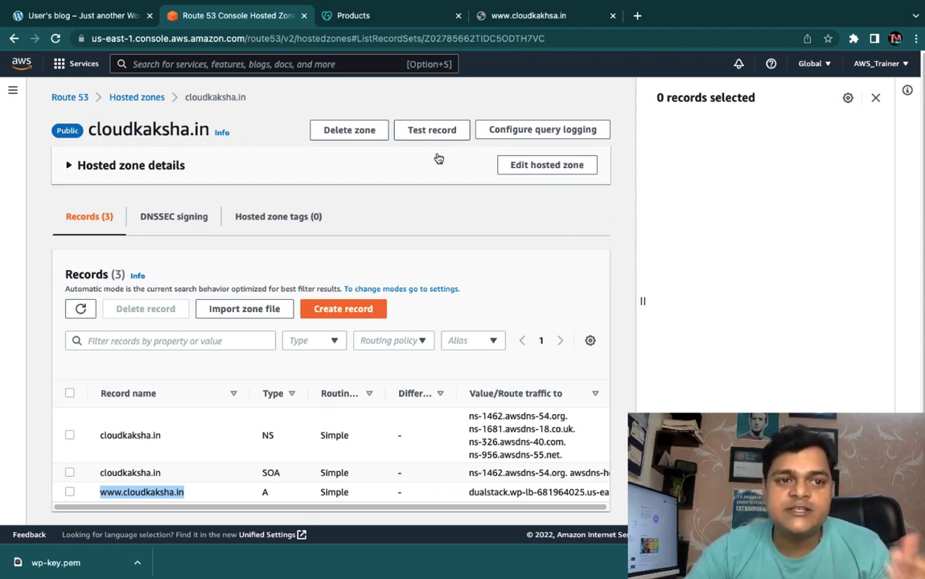
{"action": "key", "text": "ctrl+Left"}
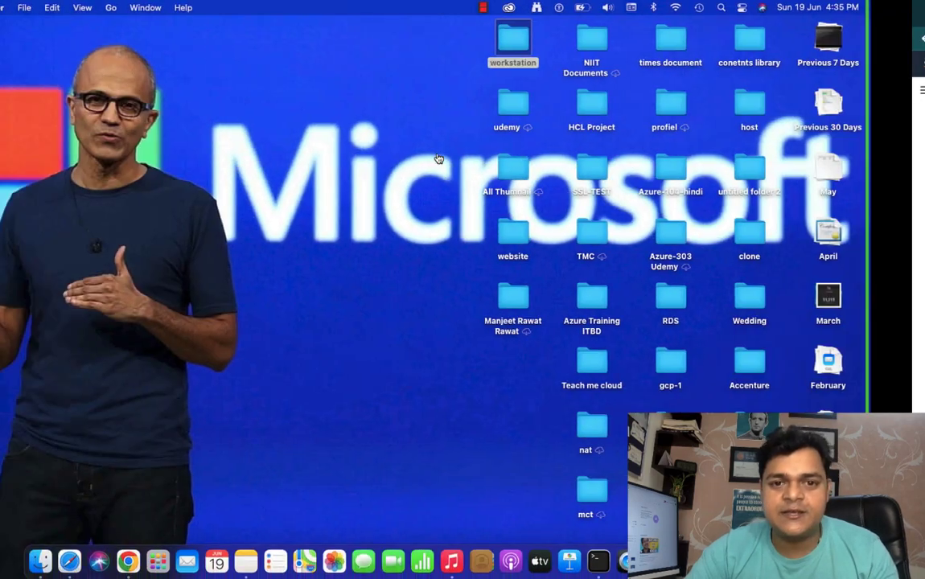